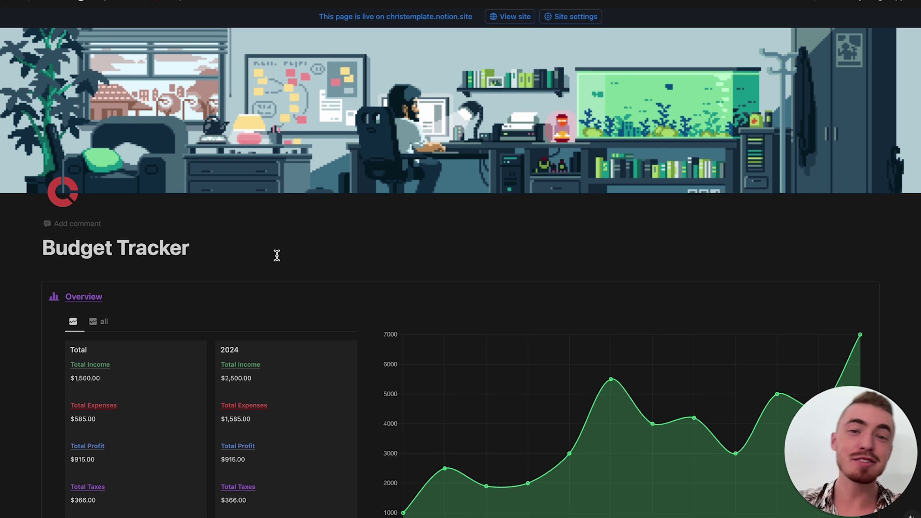
{"action": "scroll", "coordinate": [278, 260], "scroll_direction": "down", "scroll_amount": 4}
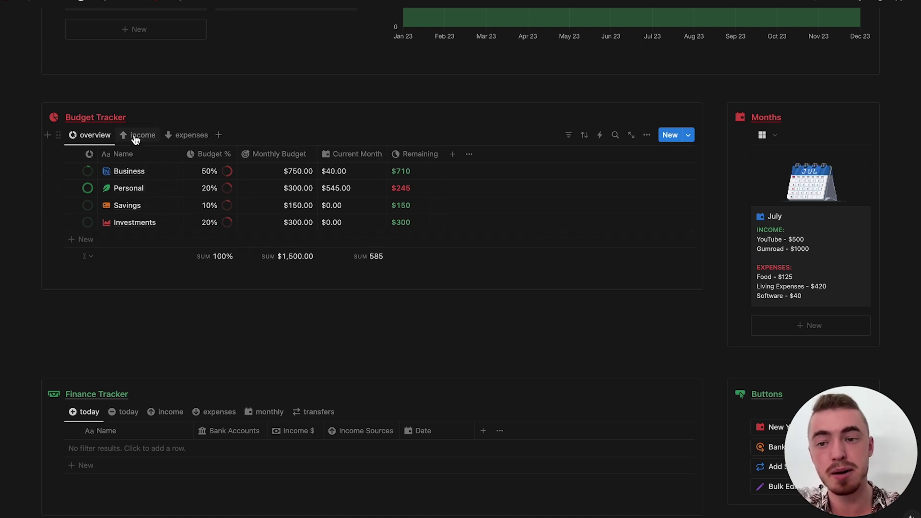
Step: Switch the Budget Tracker from income to the expenses view listing its eight categories
{"action": "left_click", "coordinate": [138, 136]}
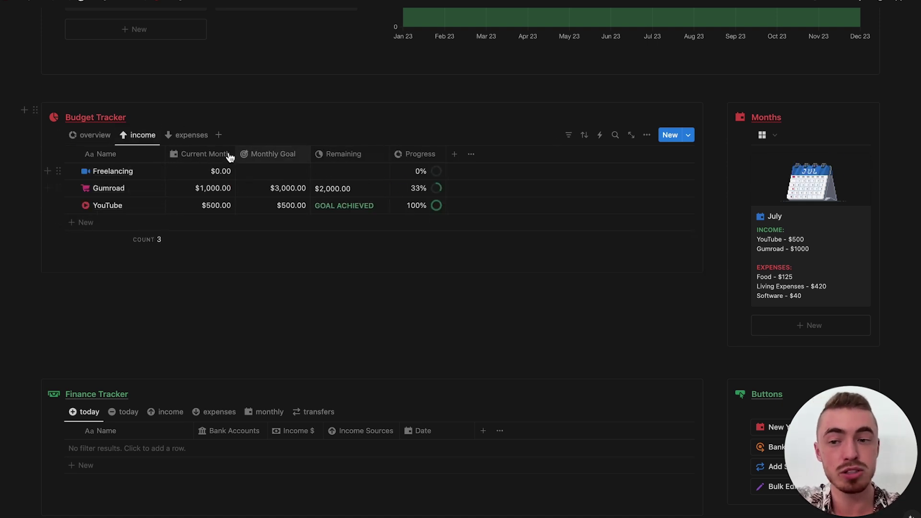
{"action": "left_click", "coordinate": [187, 135]}
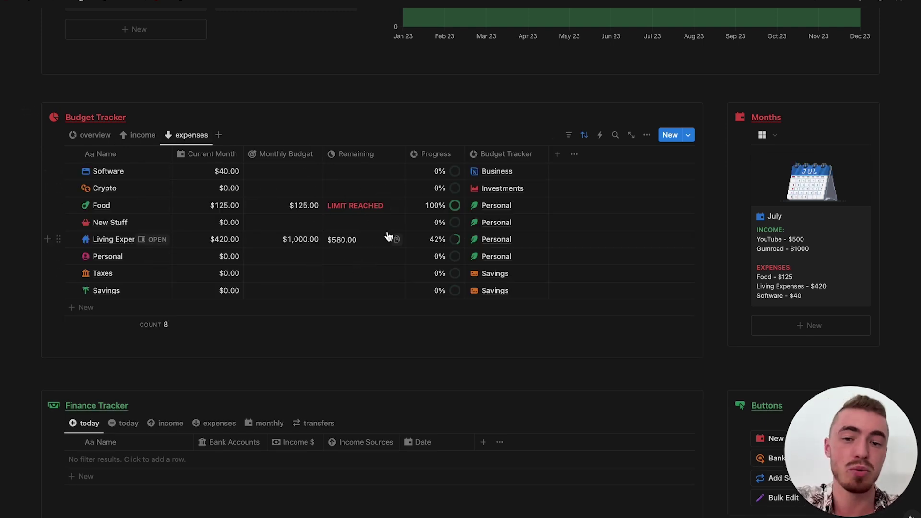
{"action": "scroll", "coordinate": [361, 217], "scroll_direction": "up", "scroll_amount": 6}
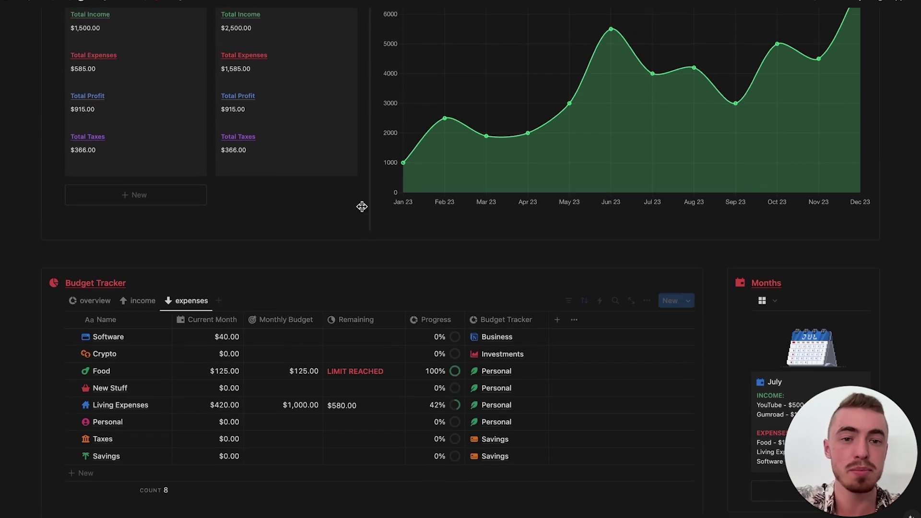
{"action": "scroll", "coordinate": [355, 274], "scroll_direction": "down", "scroll_amount": 12}
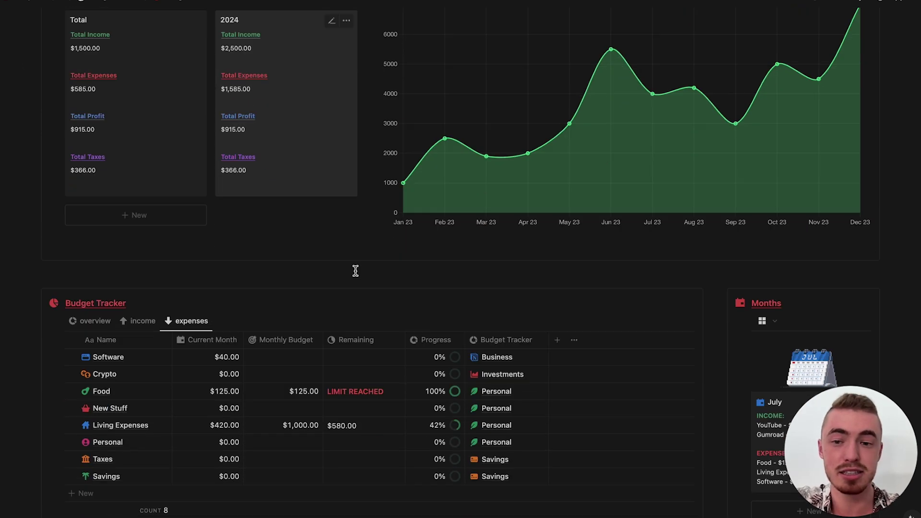
{"action": "scroll", "coordinate": [122, 214], "scroll_direction": "down", "scroll_amount": 5}
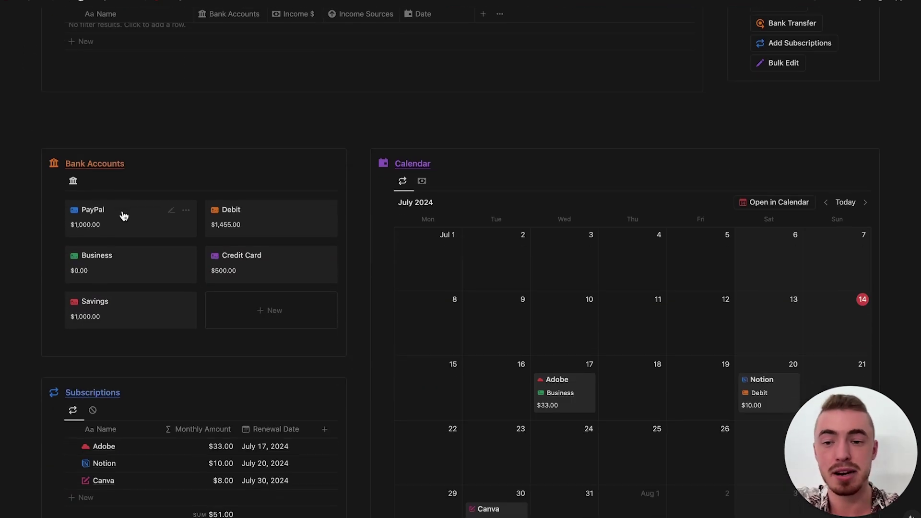
{"action": "scroll", "coordinate": [221, 216], "scroll_direction": "down", "scroll_amount": 2}
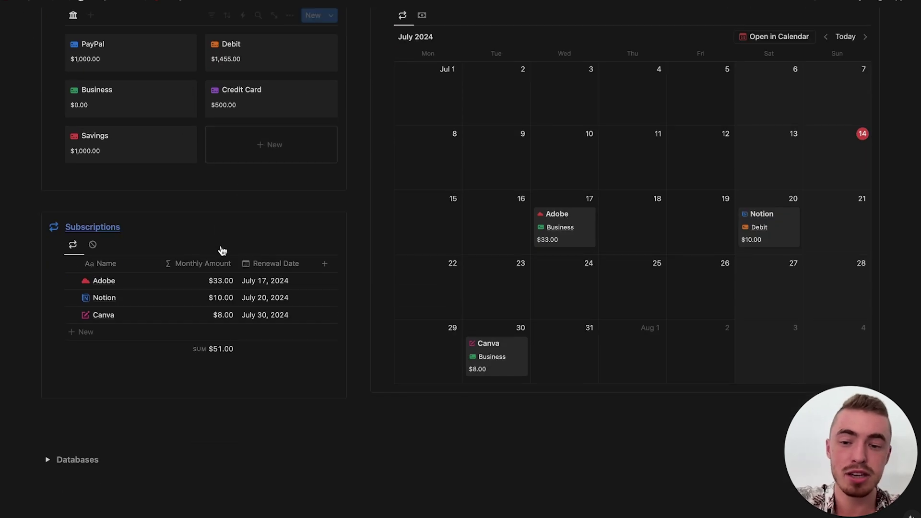
{"action": "scroll", "coordinate": [333, 204], "scroll_direction": "up", "scroll_amount": 9}
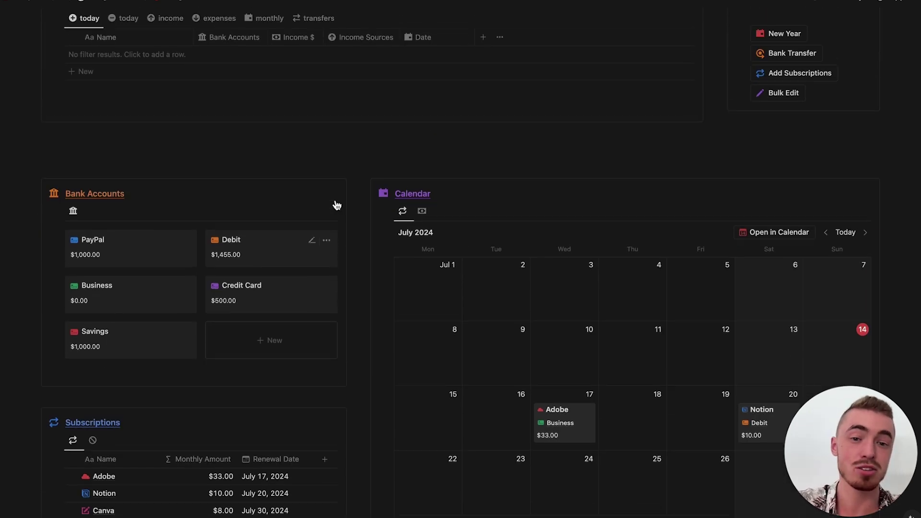
{"action": "scroll", "coordinate": [337, 205], "scroll_direction": "up", "scroll_amount": 3}
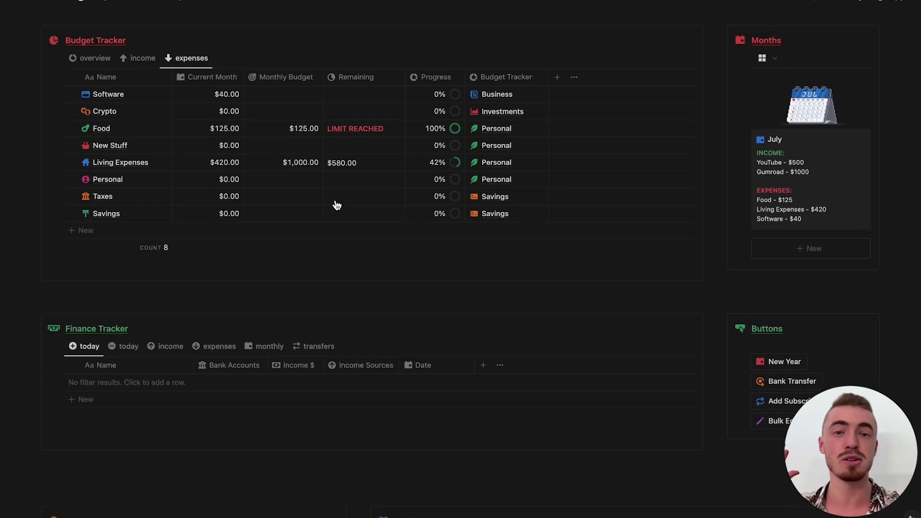
{"action": "scroll", "coordinate": [337, 206], "scroll_direction": "up", "scroll_amount": 12}
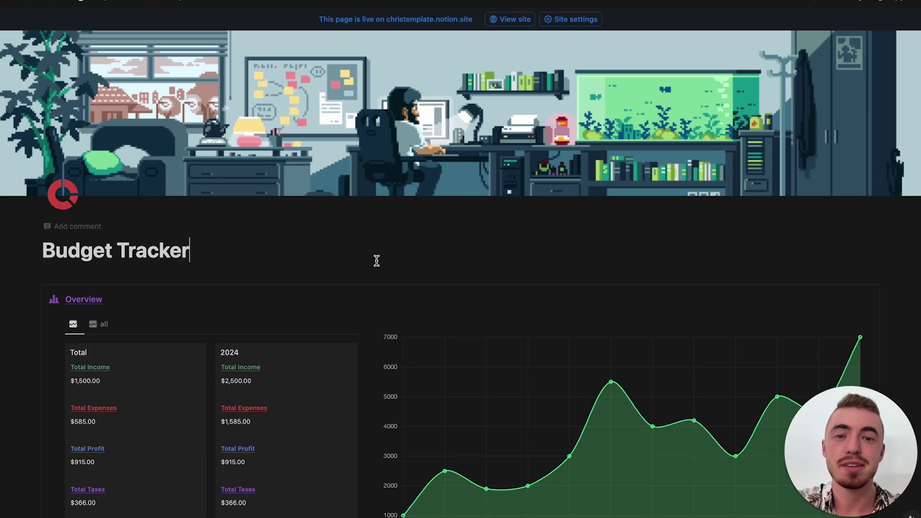
{"action": "scroll", "coordinate": [377, 260], "scroll_direction": "down", "scroll_amount": 4}
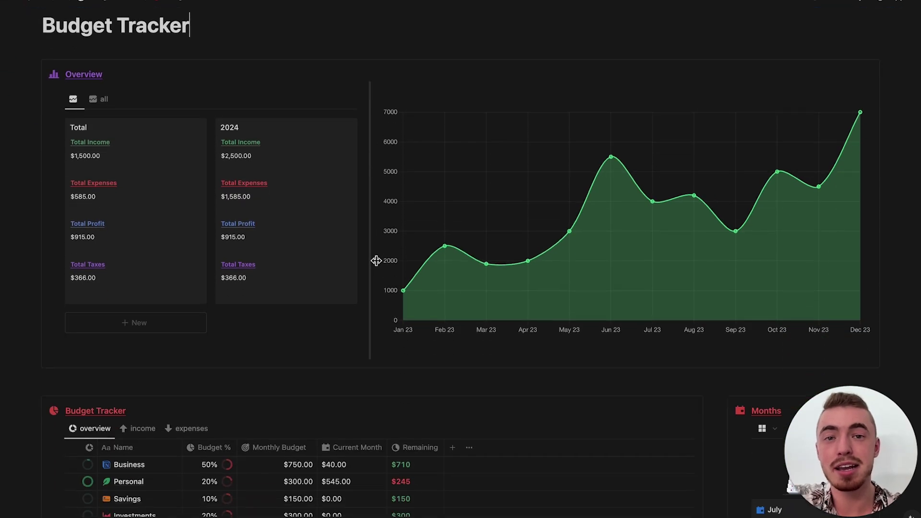
{"action": "scroll", "coordinate": [376, 261], "scroll_direction": "down", "scroll_amount": 7}
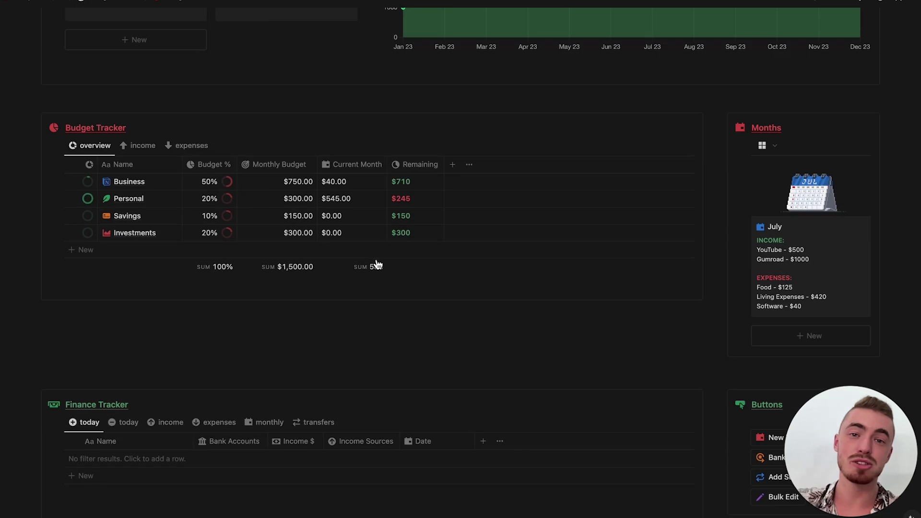
{"action": "scroll", "coordinate": [376, 260], "scroll_direction": "down", "scroll_amount": 6}
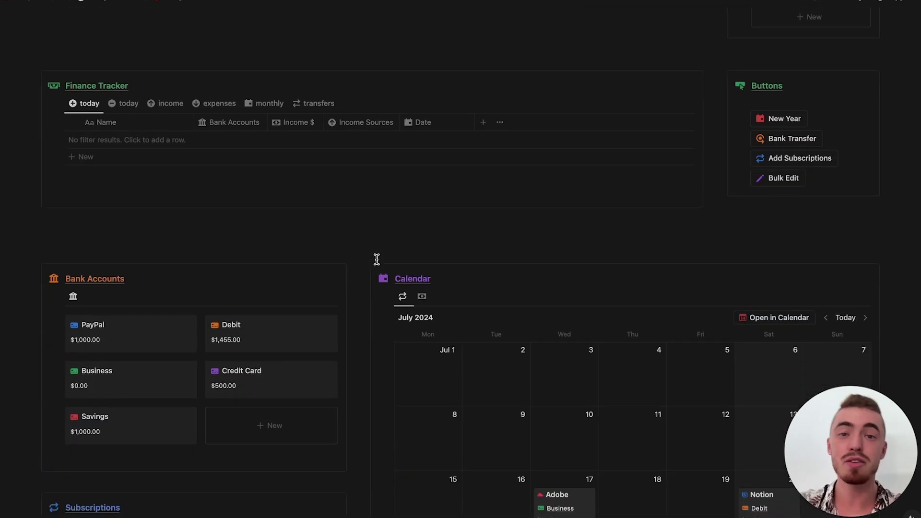
{"action": "scroll", "coordinate": [377, 260], "scroll_direction": "down", "scroll_amount": 3}
{"action": "scroll", "coordinate": [377, 260], "scroll_direction": "up", "scroll_amount": 20}
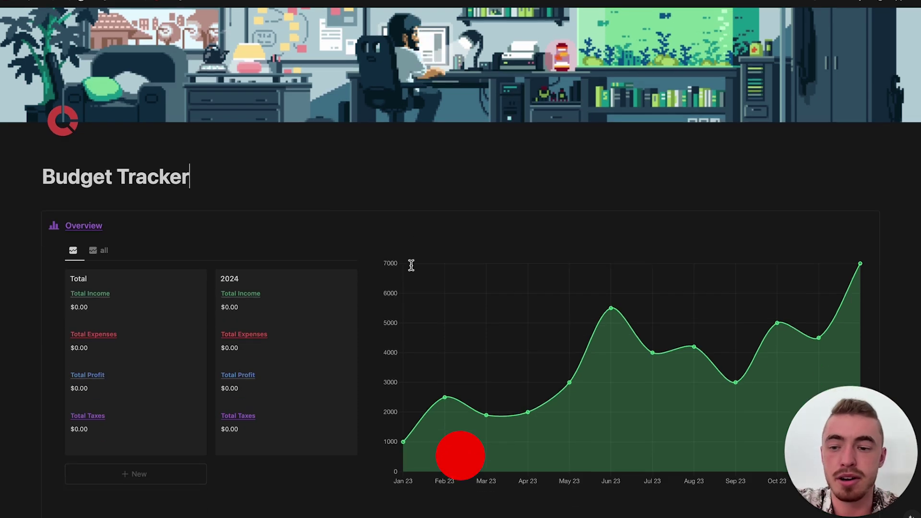
{"action": "scroll", "coordinate": [411, 266], "scroll_direction": "down", "scroll_amount": 3}
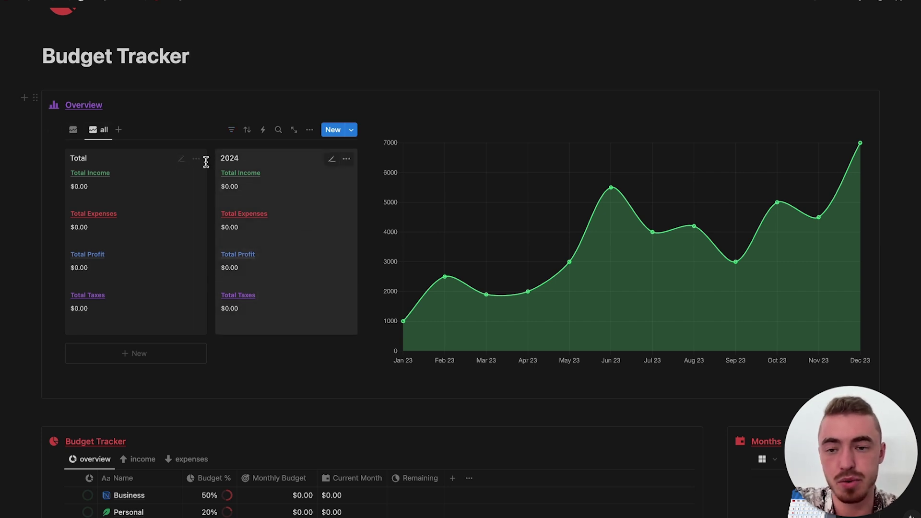
Step: Switch the Overview to chart view with $0.00 figures and select the Business budget row
{"action": "left_click", "coordinate": [72, 130]}
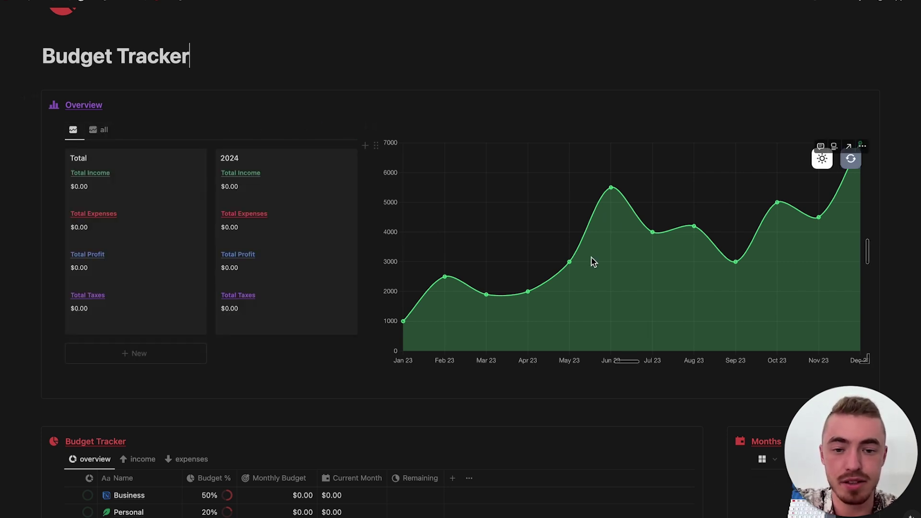
{"action": "scroll", "coordinate": [594, 261], "scroll_direction": "down", "scroll_amount": 2}
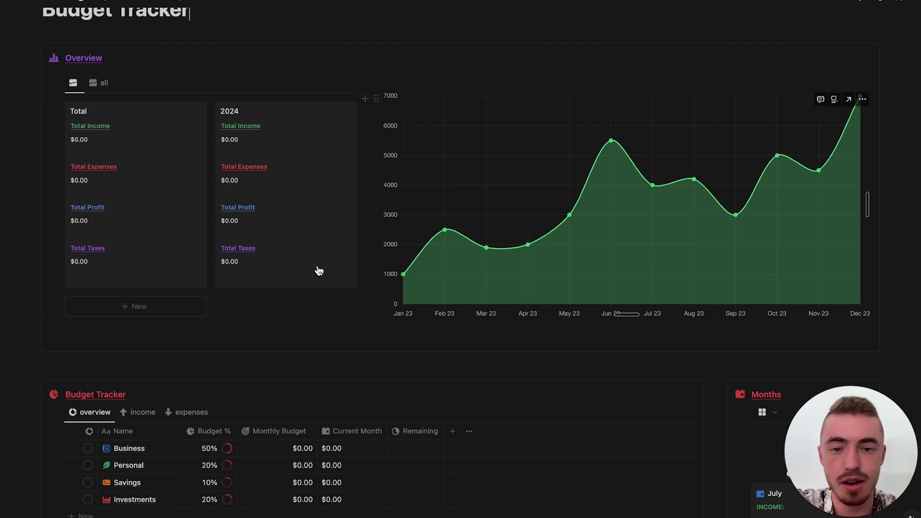
{"action": "scroll", "coordinate": [315, 276], "scroll_direction": "down", "scroll_amount": 5}
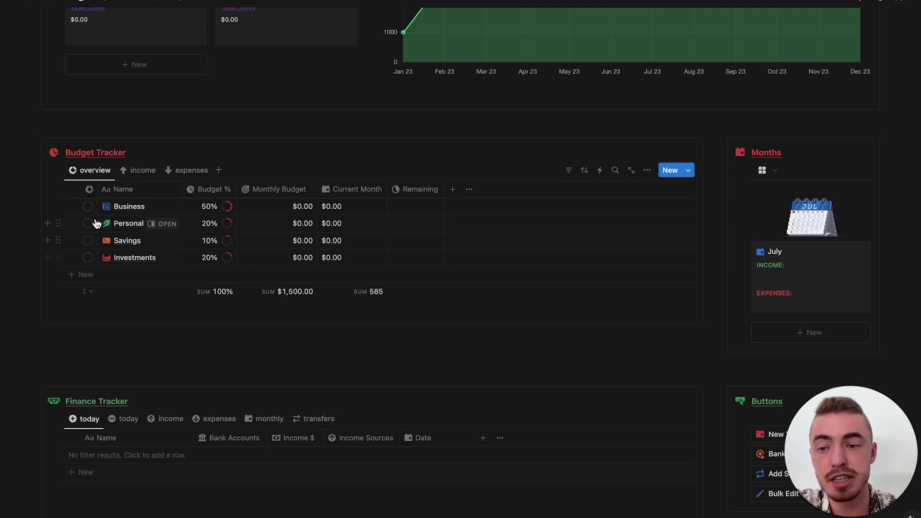
{"action": "left_click", "coordinate": [71, 206]}
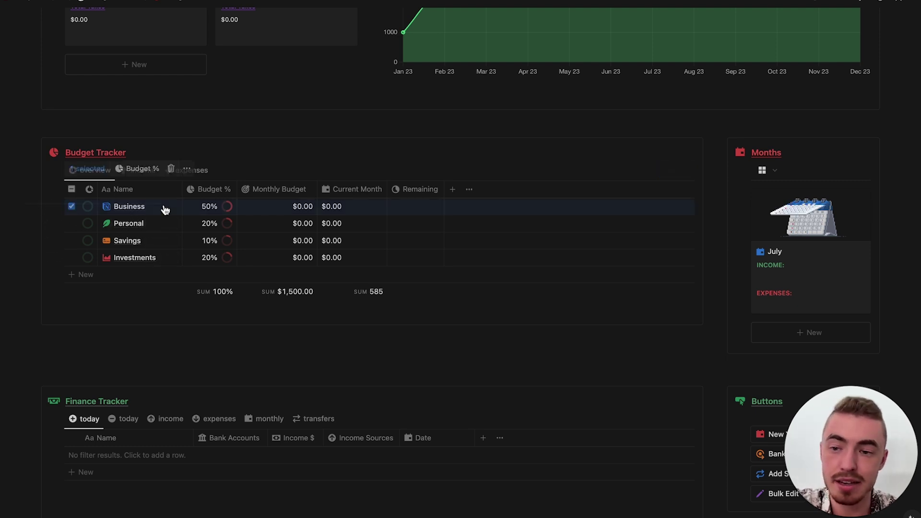
Step: Change Business's Budget % to 30 and Personal's to 40, keeping the total at 100%
{"action": "left_click", "coordinate": [218, 153]}
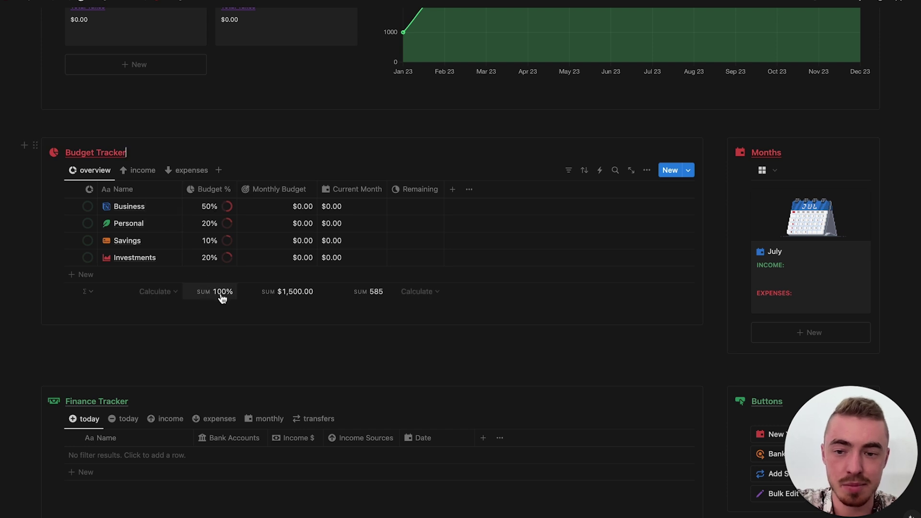
{"action": "left_click", "coordinate": [203, 207]}
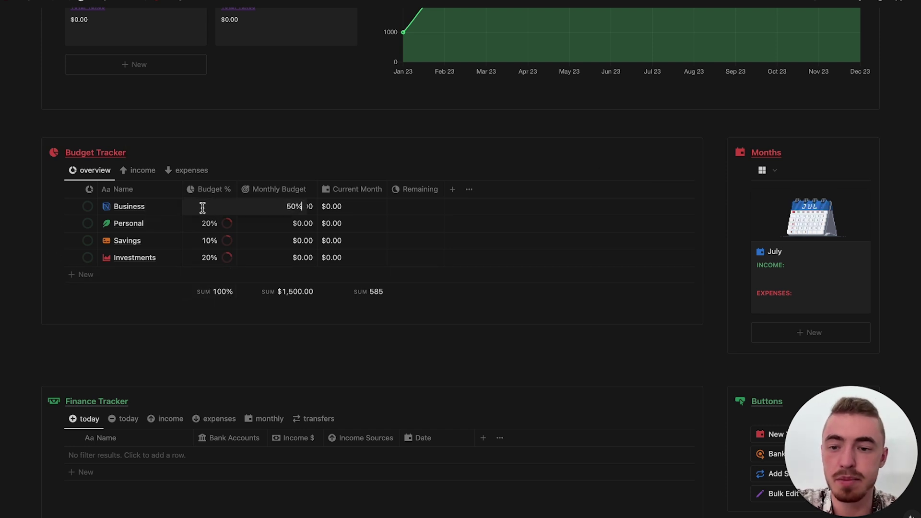
{"action": "type", "text": "30"}
{"action": "key", "text": "Return"}
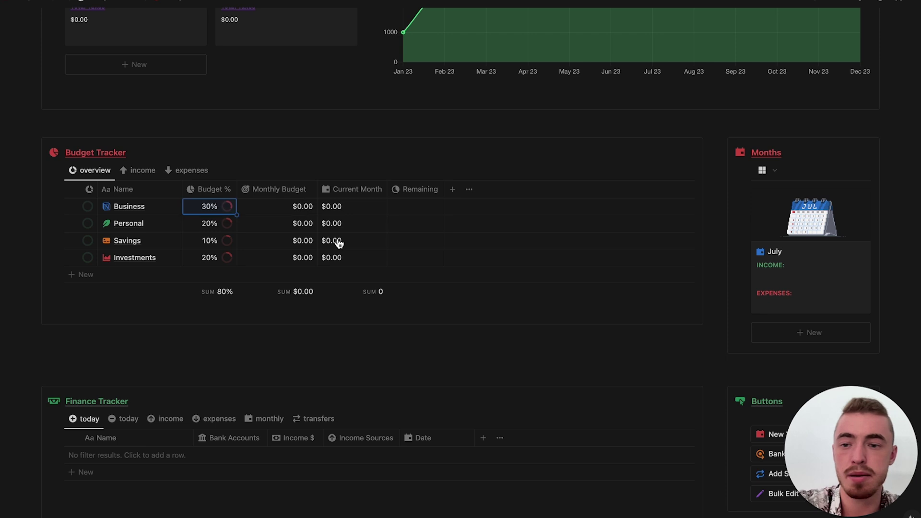
{"action": "left_click", "coordinate": [209, 226]}
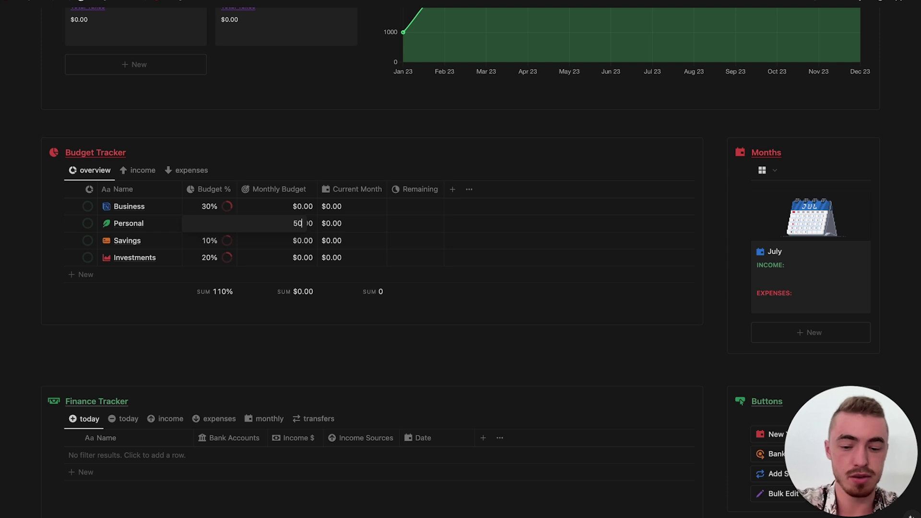
{"action": "type", "text": "40"}
{"action": "key", "text": "Return"}
{"action": "key", "text": "Escape"}
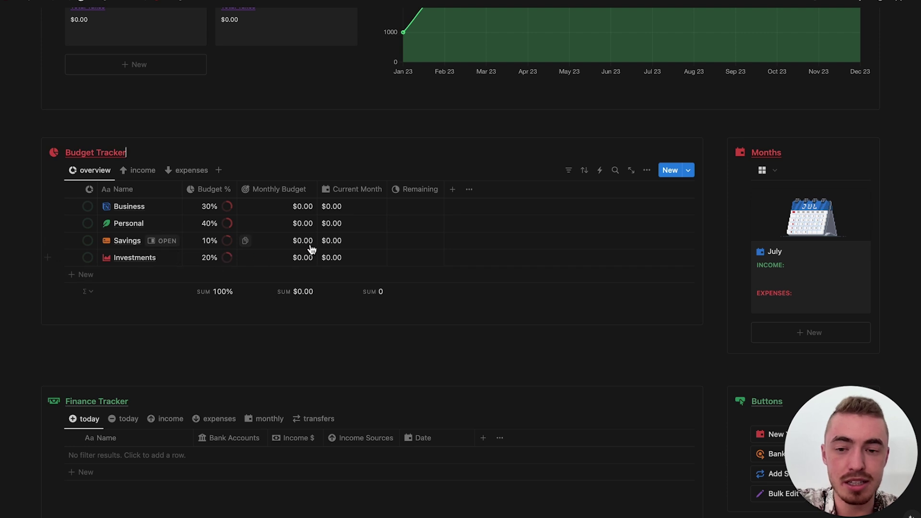
{"action": "scroll", "coordinate": [311, 248], "scroll_direction": "down", "scroll_amount": 4}
Step: Add a new Gumroad entry to the Finance Tracker linked to the PayPal bank account
{"action": "left_click", "coordinate": [128, 363]}
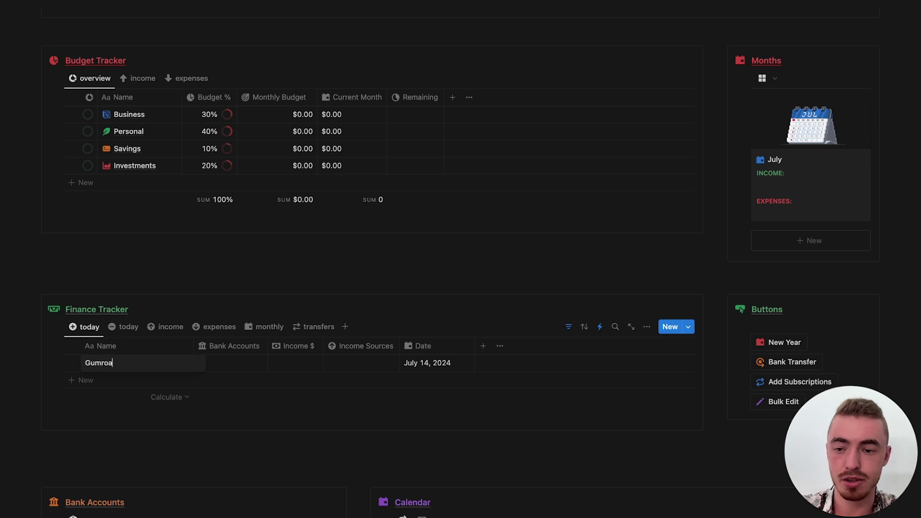
{"action": "left_click", "coordinate": [239, 368]}
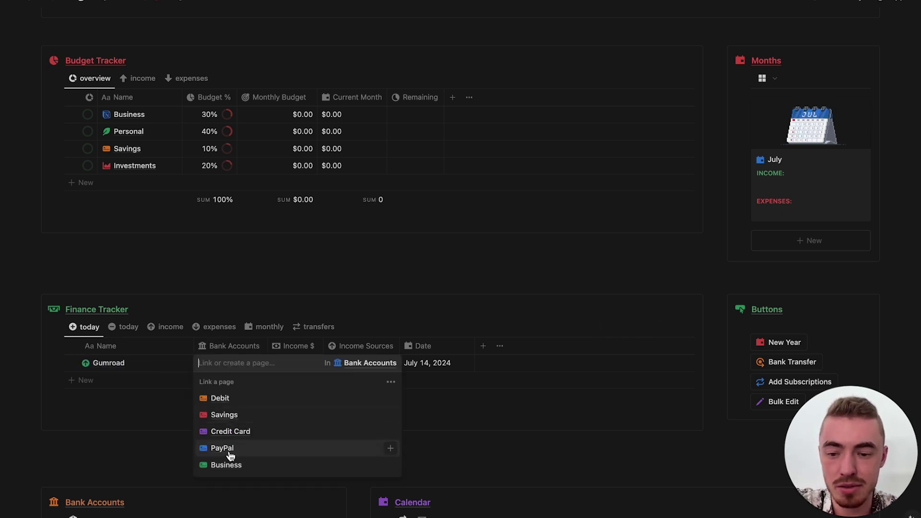
{"action": "left_click", "coordinate": [234, 448]}
{"action": "key", "text": "Escape"}
{"action": "scroll", "coordinate": [166, 439], "scroll_direction": "down", "scroll_amount": 5}
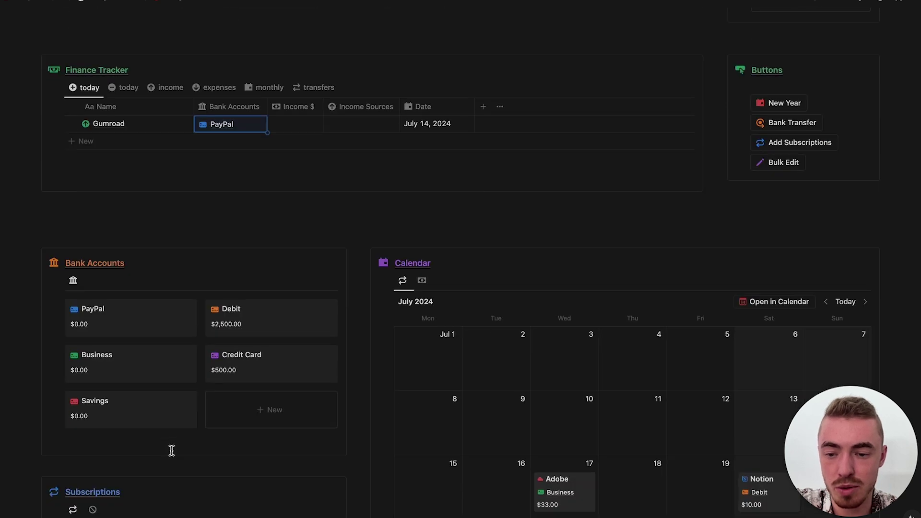
{"action": "scroll", "coordinate": [220, 235], "scroll_direction": "up", "scroll_amount": 4}
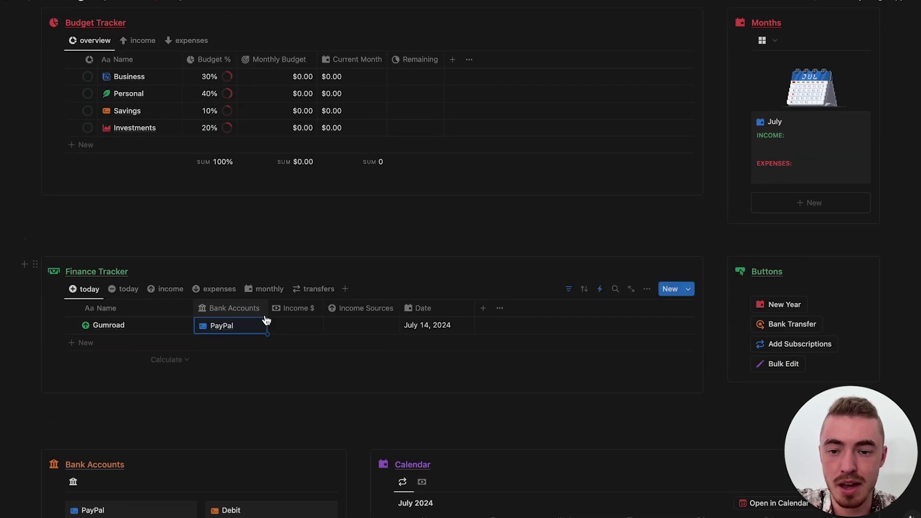
Step: Enter $1,000 as the Gumroad income and link Gumroad as its income source
{"action": "left_click", "coordinate": [290, 323]}
{"action": "type", "text": "1000"}
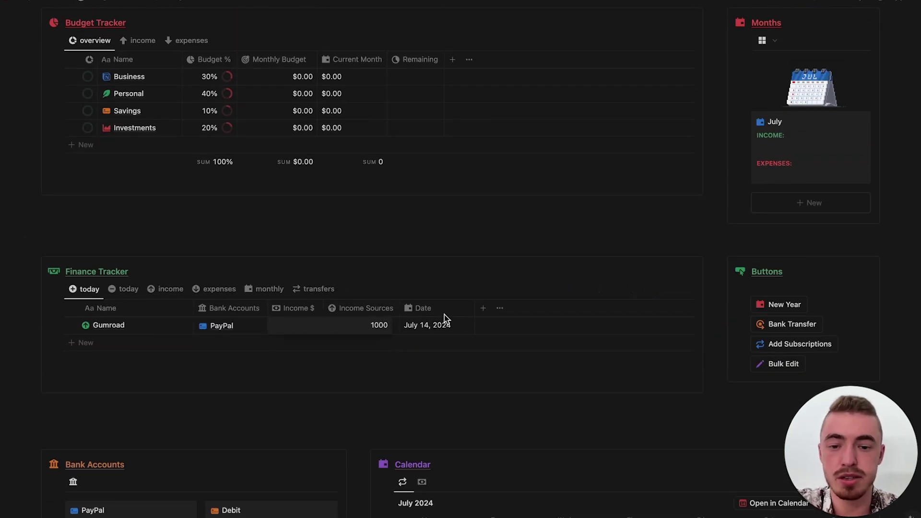
{"action": "key", "text": "Return"}
{"action": "left_click", "coordinate": [360, 327]}
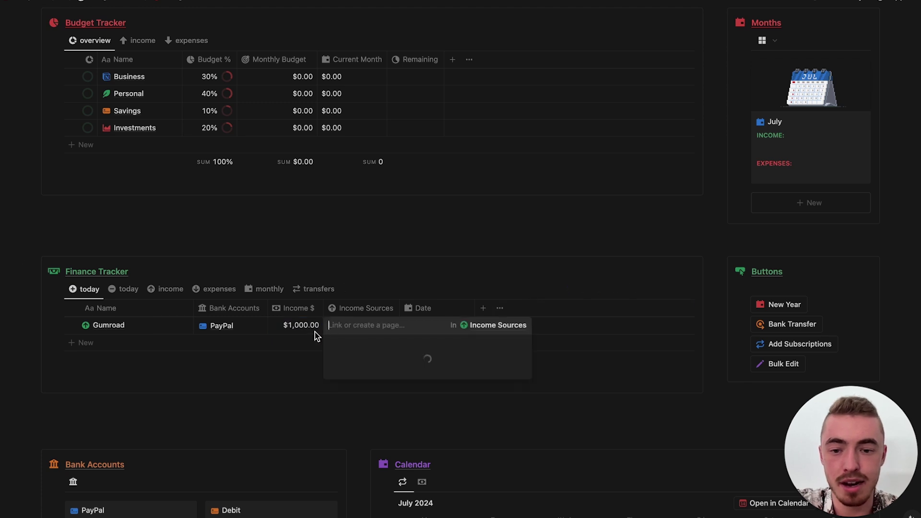
{"action": "left_click", "coordinate": [356, 393]}
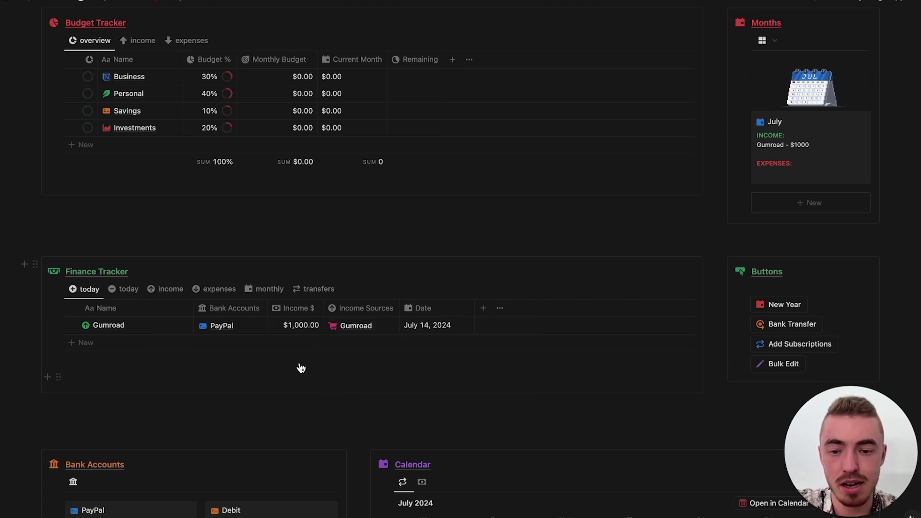
{"action": "scroll", "coordinate": [358, 298], "scroll_direction": "up", "scroll_amount": 3}
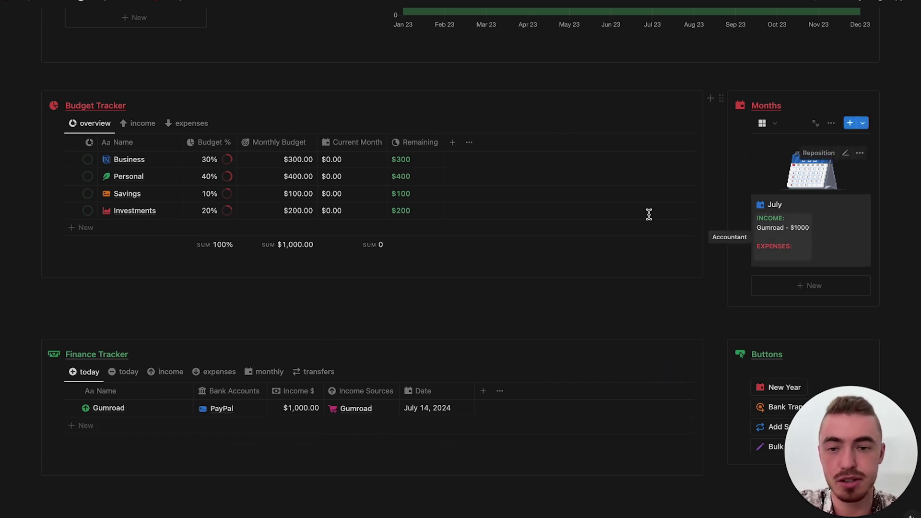
Step: Change the Gumroad entry's date to July 1, 2024
{"action": "scroll", "coordinate": [220, 253], "scroll_direction": "up", "scroll_amount": 2}
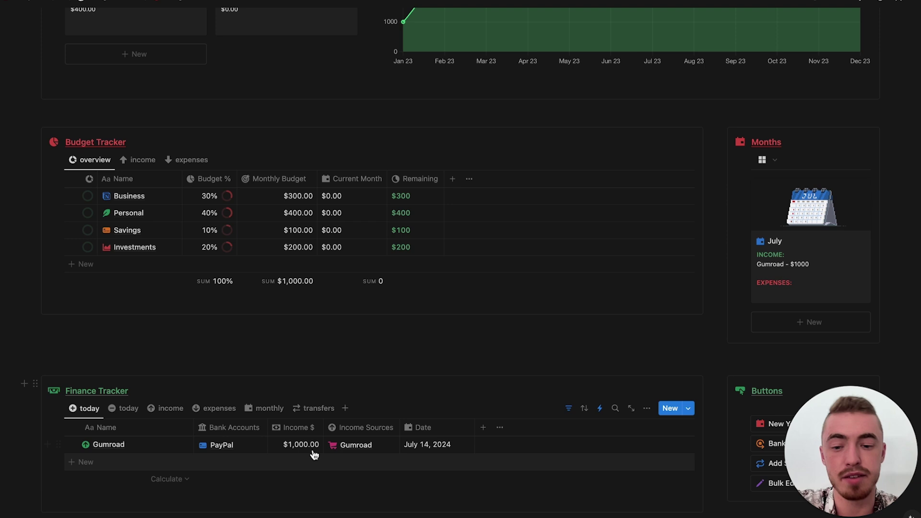
{"action": "scroll", "coordinate": [294, 356], "scroll_direction": "up", "scroll_amount": 1}
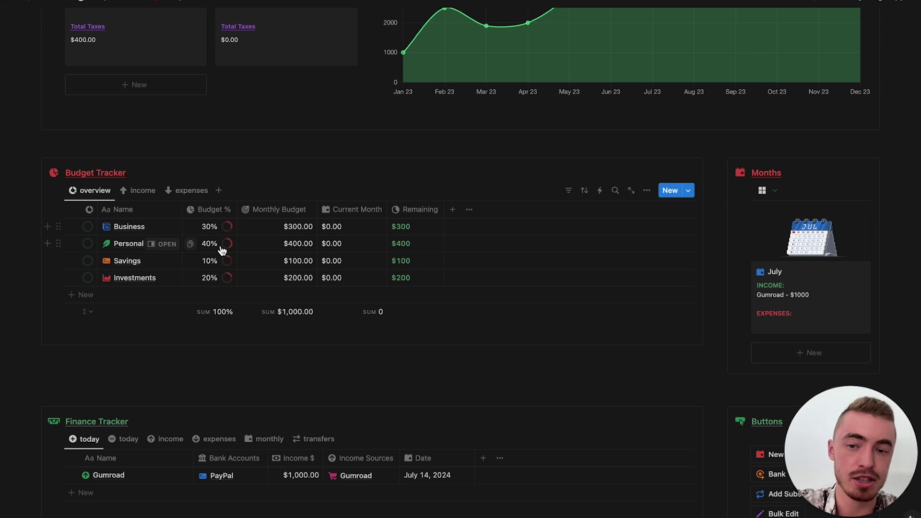
{"action": "scroll", "coordinate": [231, 419], "scroll_direction": "down", "scroll_amount": 3}
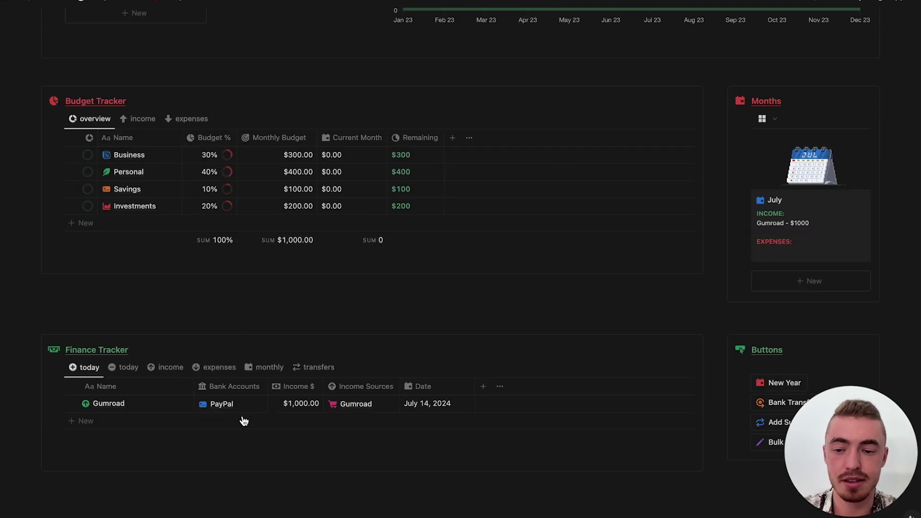
{"action": "left_click", "coordinate": [431, 404]}
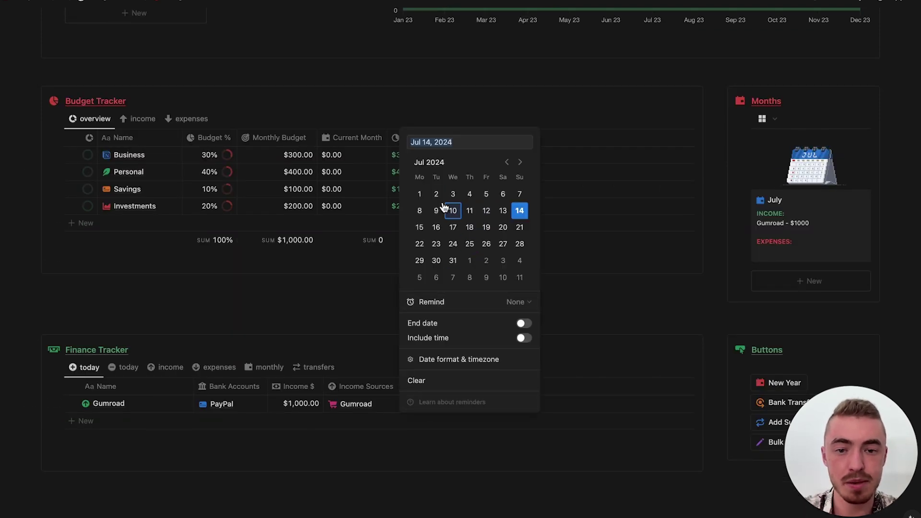
{"action": "left_click", "coordinate": [419, 195]}
{"action": "left_click", "coordinate": [272, 218]}
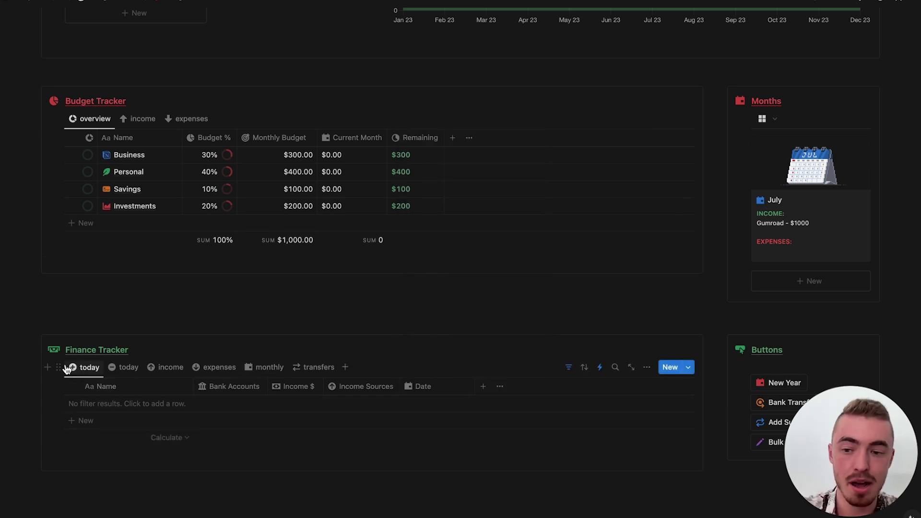
{"action": "left_click", "coordinate": [123, 373]}
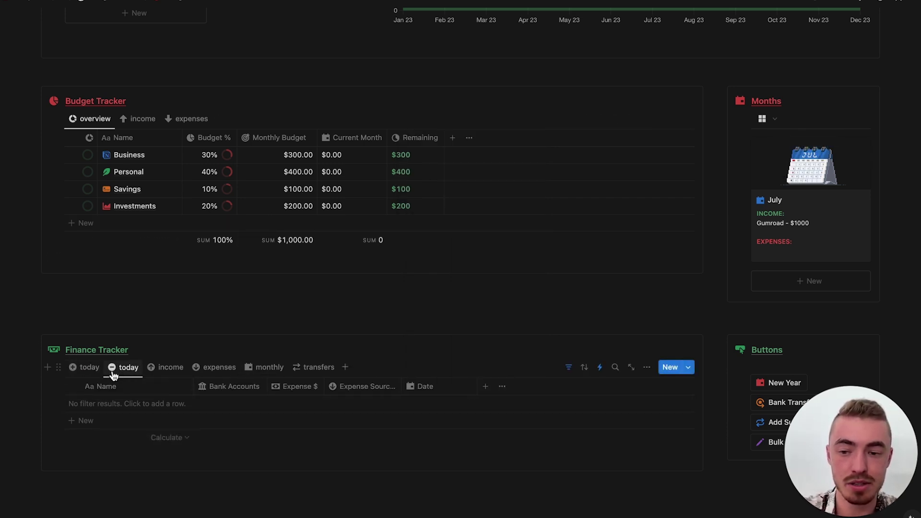
{"action": "left_click", "coordinate": [90, 372]}
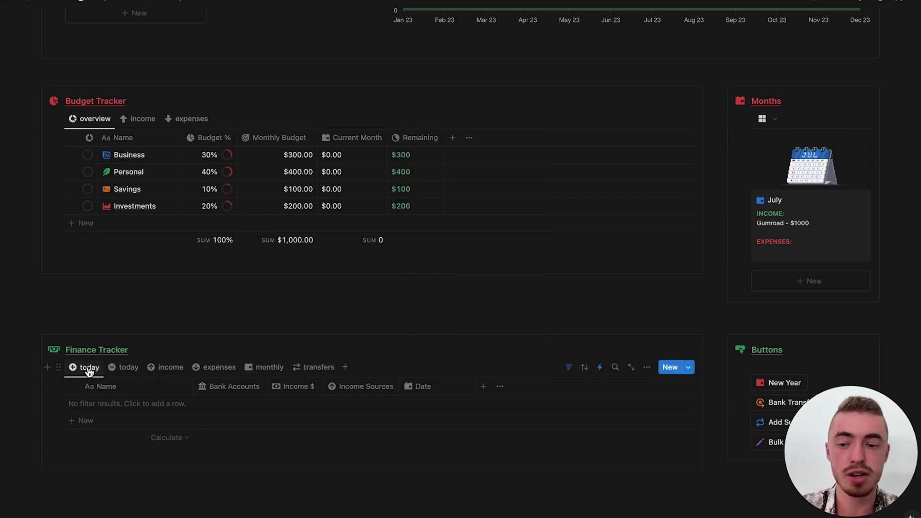
{"action": "left_click", "coordinate": [127, 372]}
{"action": "left_click", "coordinate": [171, 369]}
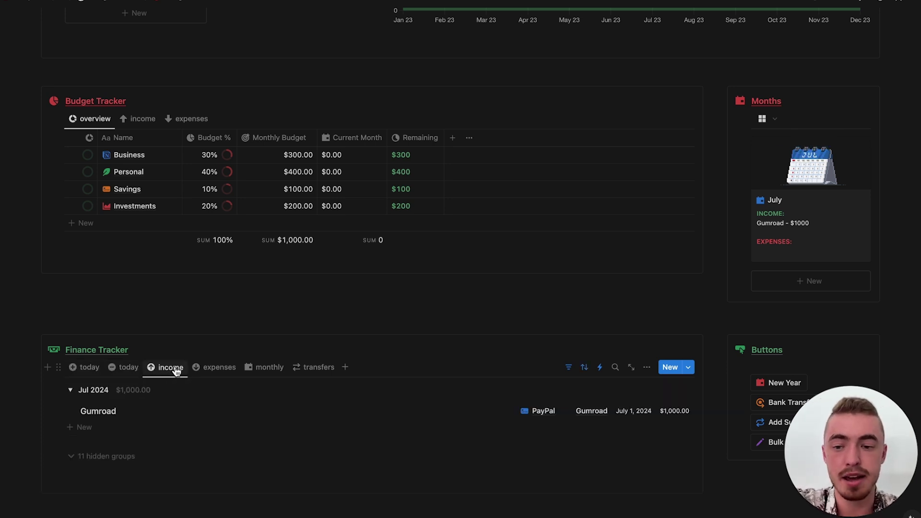
{"action": "left_click", "coordinate": [70, 392]}
{"action": "left_click", "coordinate": [71, 392]}
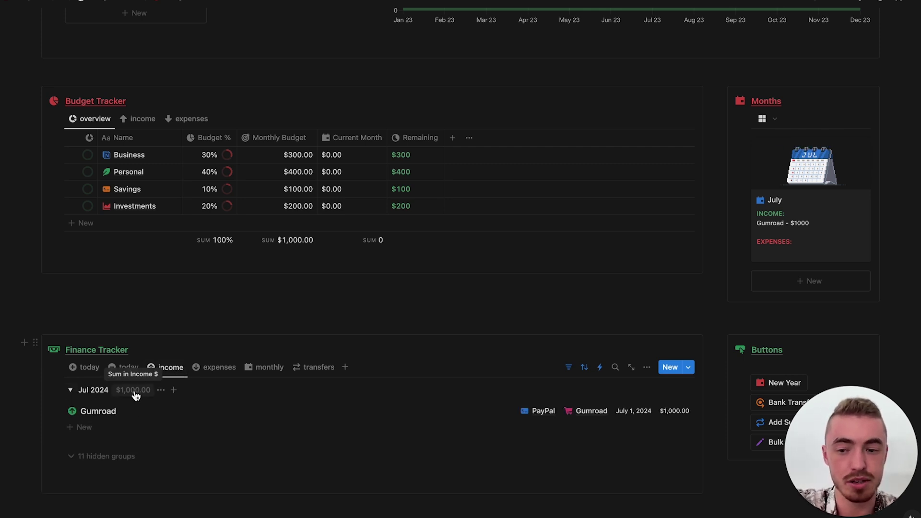
{"action": "left_click", "coordinate": [216, 375]}
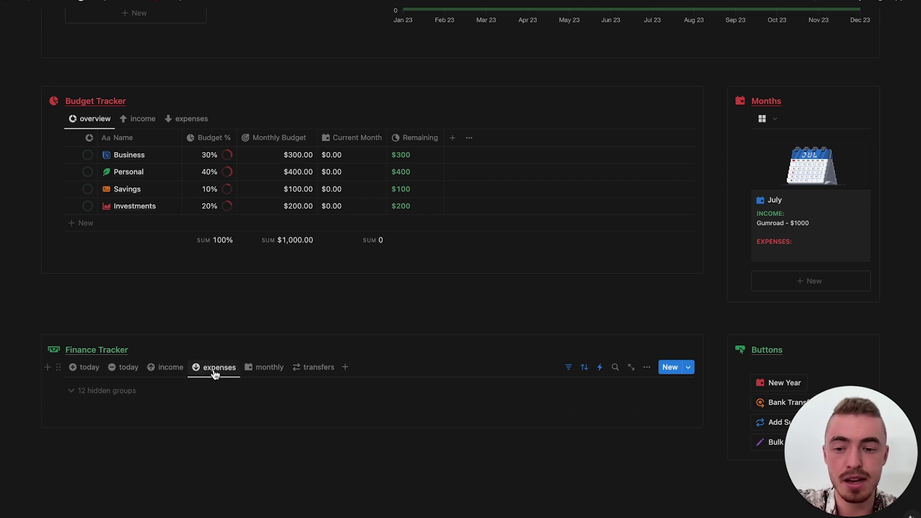
{"action": "left_click", "coordinate": [252, 367]}
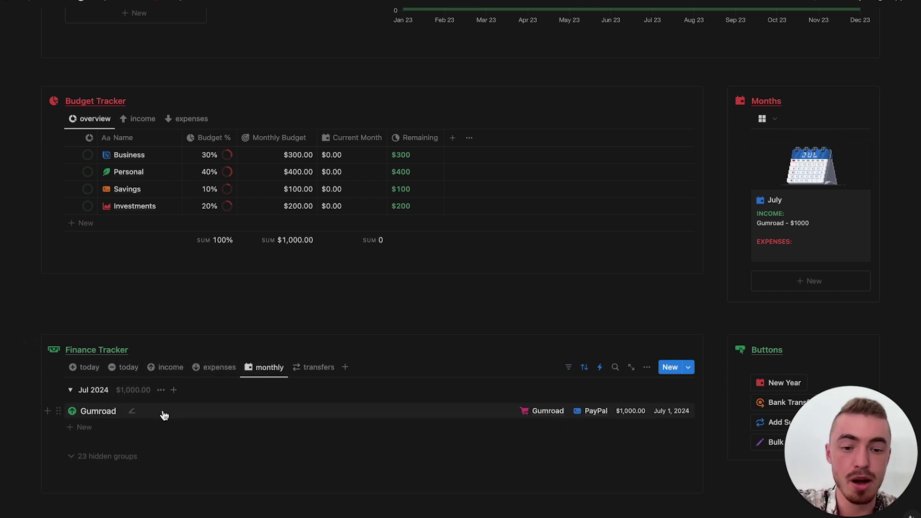
{"action": "left_click", "coordinate": [313, 367]}
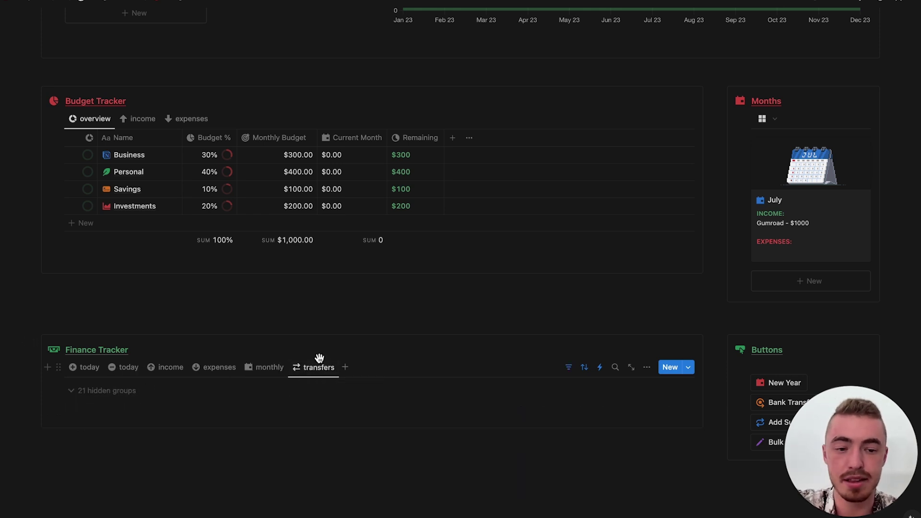
{"action": "left_click", "coordinate": [81, 367]}
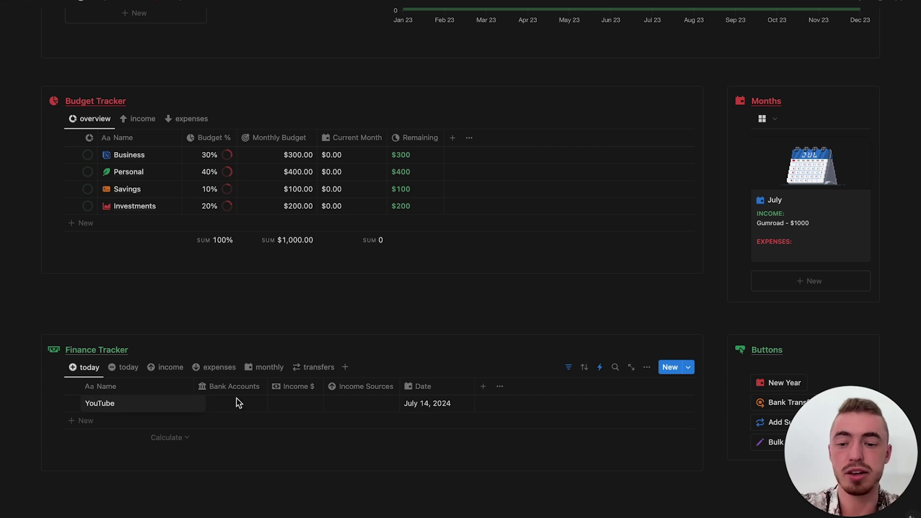
Step: Fill the YouTube row with the Business account, $500 income and YouTube as income source
{"action": "left_click", "coordinate": [225, 405]}
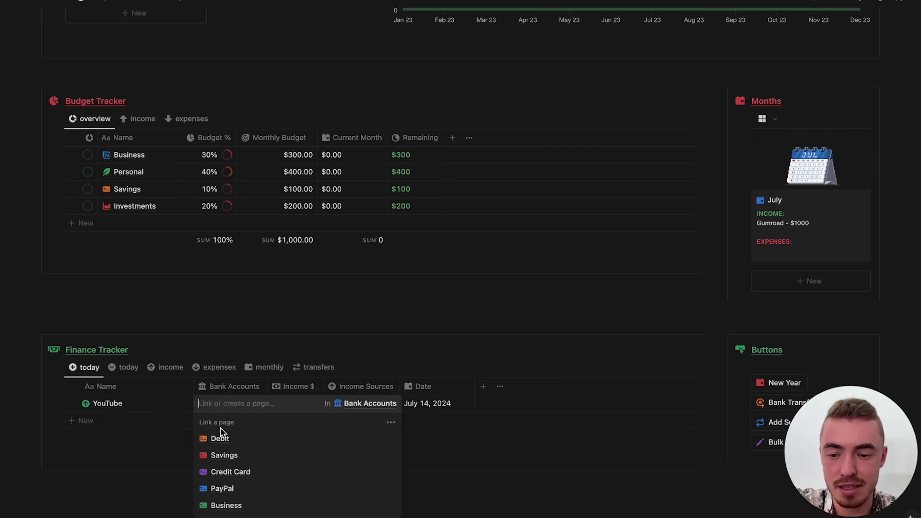
{"action": "left_click", "coordinate": [229, 507]}
{"action": "key", "text": "Escape"}
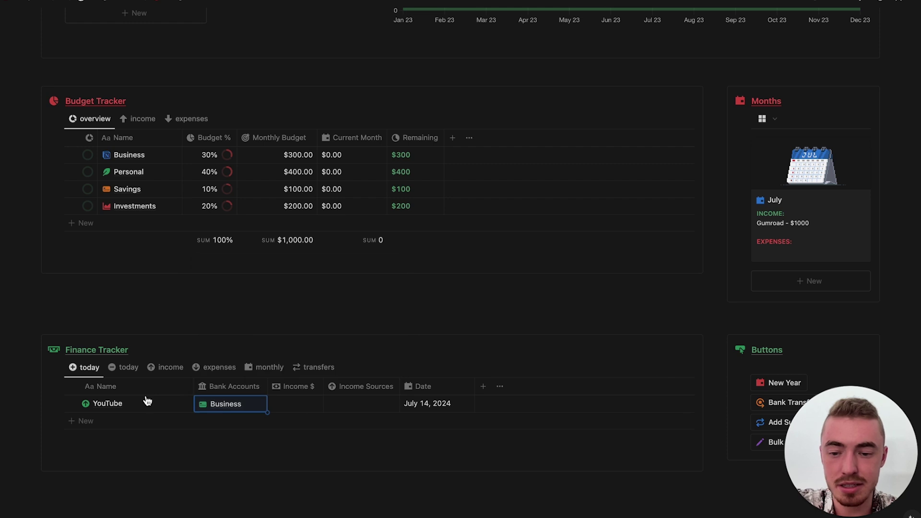
{"action": "left_click", "coordinate": [309, 403]}
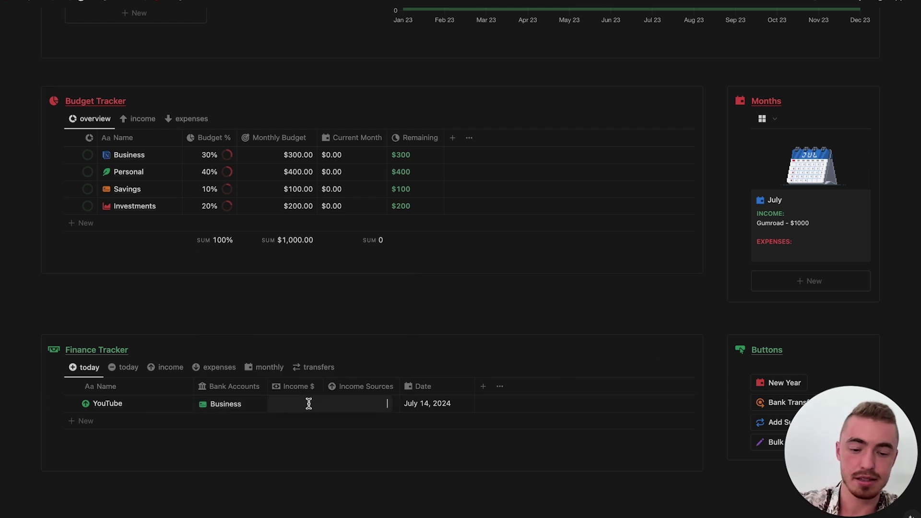
{"action": "type", "text": "500"}
{"action": "key", "text": "Escape"}
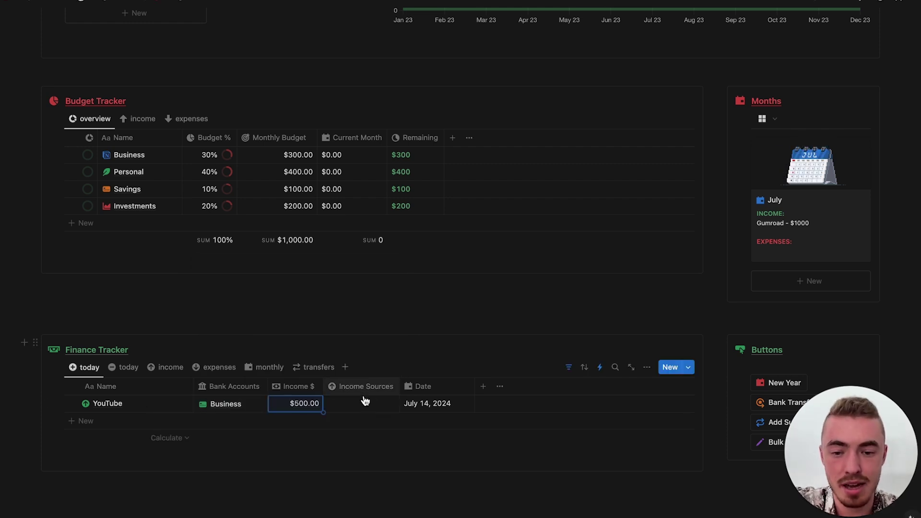
{"action": "left_click", "coordinate": [360, 404]}
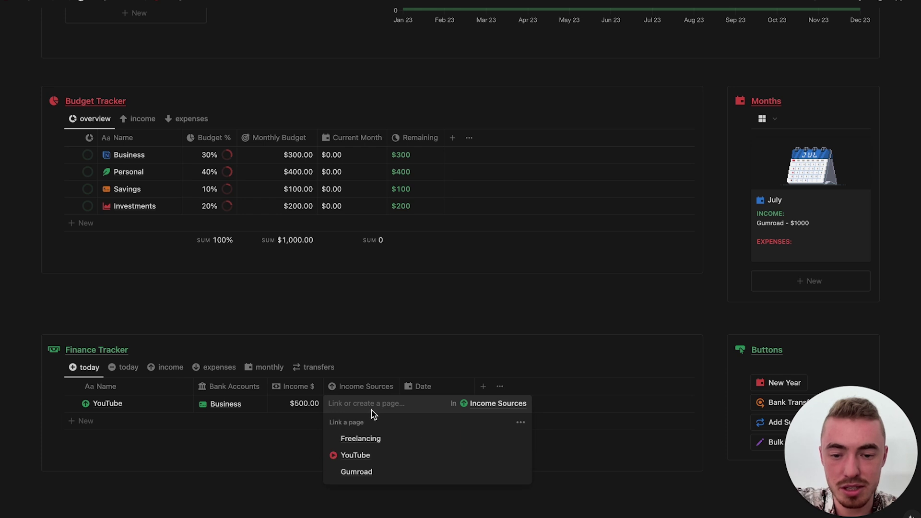
{"action": "left_click", "coordinate": [364, 455]}
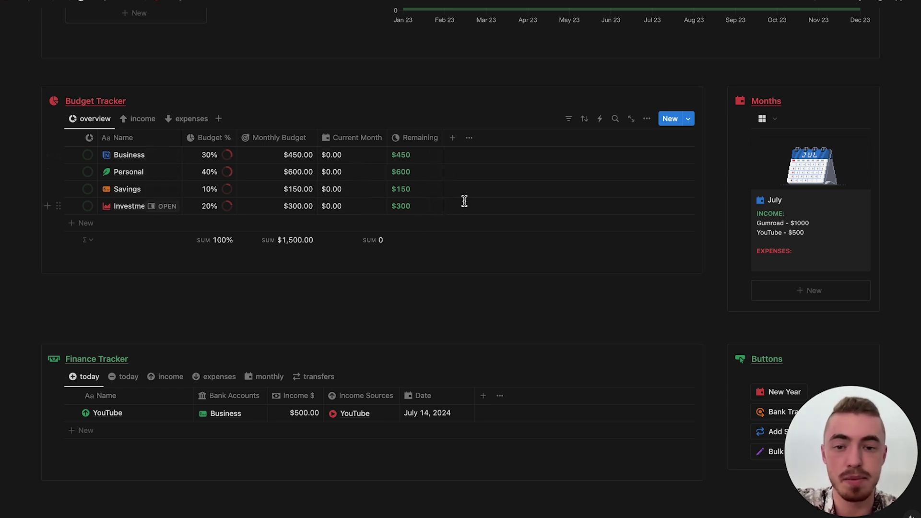
Step: Add a Notion expense entry to today's Finance Tracker linked to the Debit account
{"action": "left_click", "coordinate": [122, 377]}
{"action": "scroll", "coordinate": [142, 398], "scroll_direction": "down", "scroll_amount": 2}
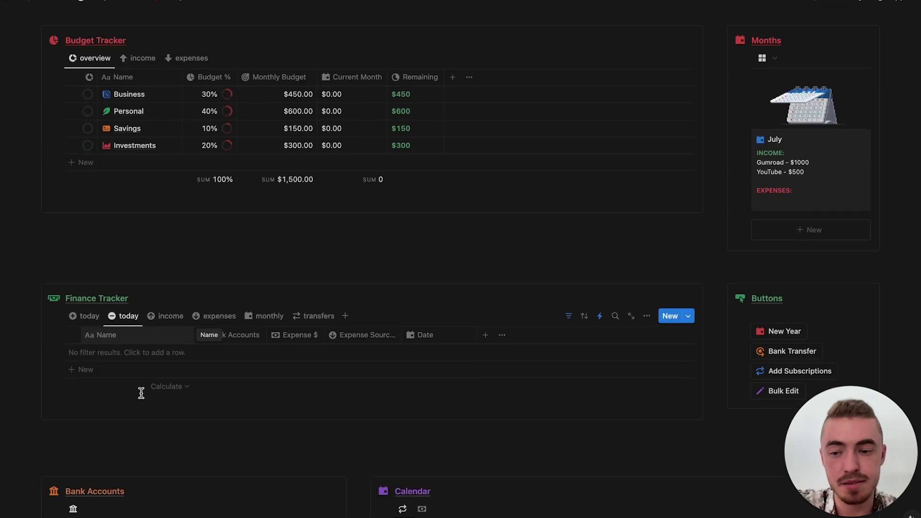
{"action": "left_click", "coordinate": [129, 354]}
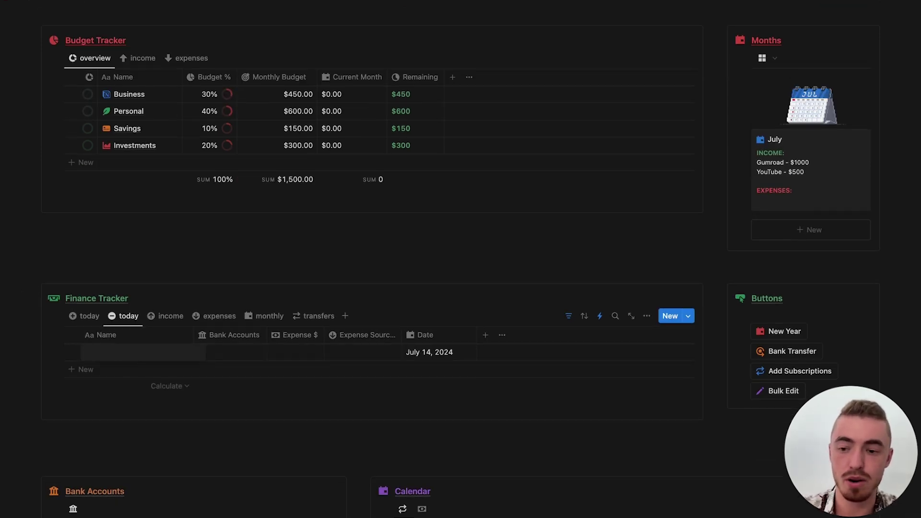
{"action": "left_click", "coordinate": [239, 354]}
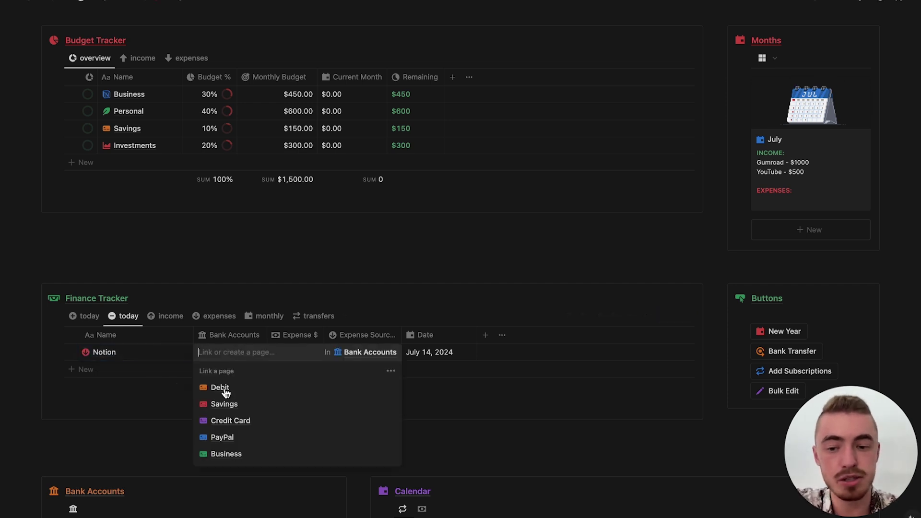
{"action": "left_click", "coordinate": [222, 388]}
{"action": "left_click", "coordinate": [172, 355]}
Step: Give the Notion expense a $10.00 amount and Software as its expense source
{"action": "left_click", "coordinate": [296, 355]}
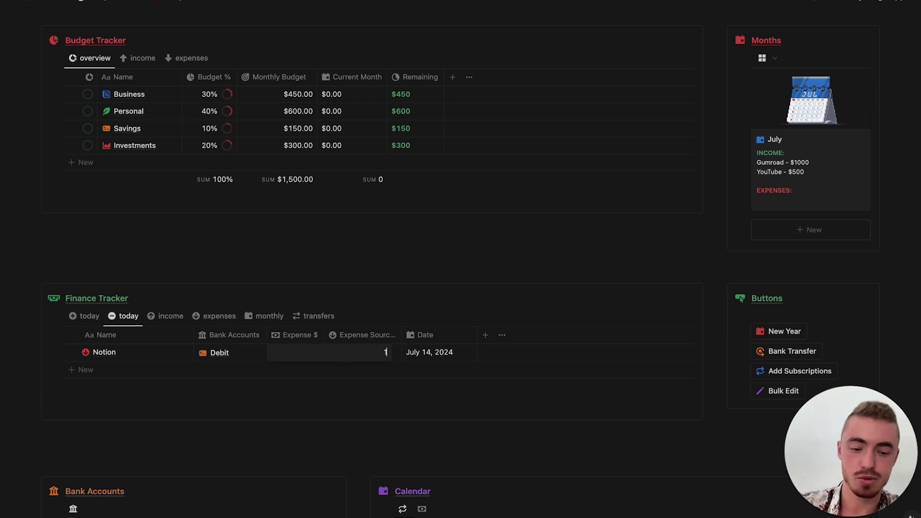
{"action": "key", "text": "Return"}
{"action": "left_click", "coordinate": [370, 352]}
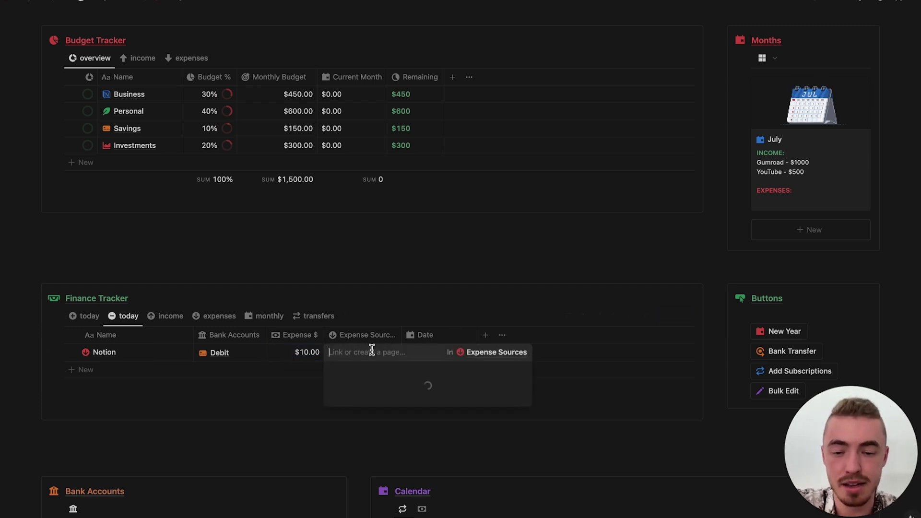
{"action": "left_click", "coordinate": [368, 391]}
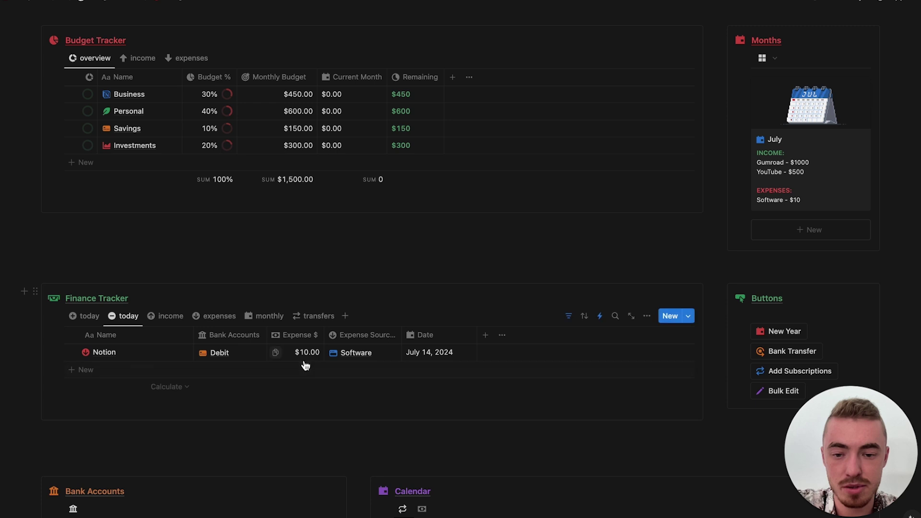
{"action": "scroll", "coordinate": [705, 269], "scroll_direction": "up", "scroll_amount": 1}
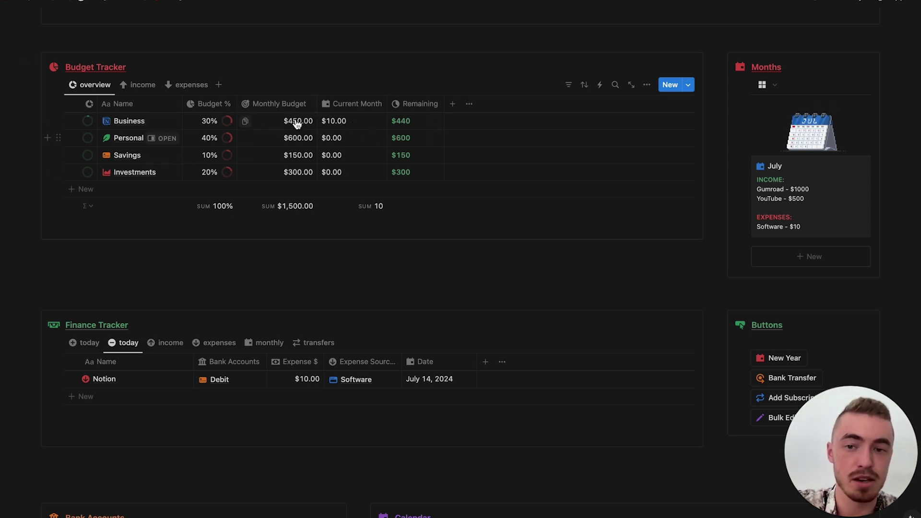
Step: Review the Finance Tracker's income, expenses and monthly views
{"action": "left_click", "coordinate": [166, 343]}
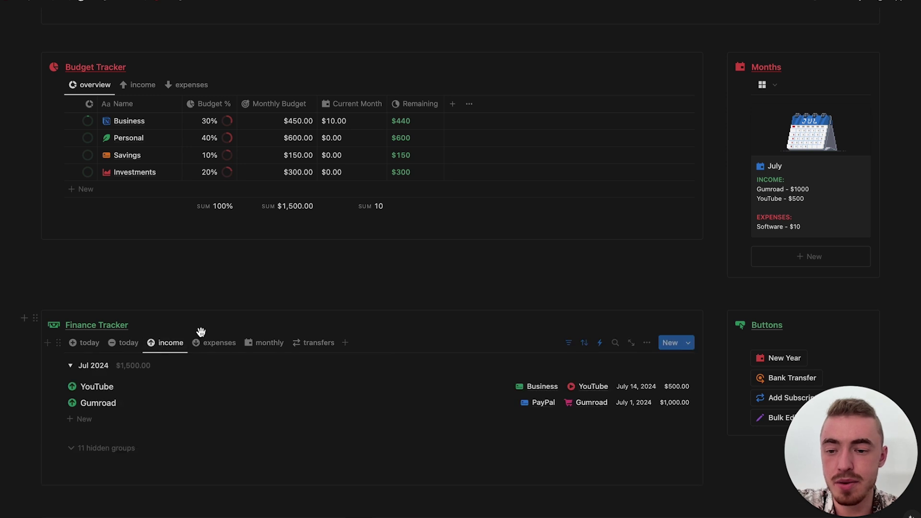
{"action": "scroll", "coordinate": [201, 341], "scroll_direction": "down", "scroll_amount": 3}
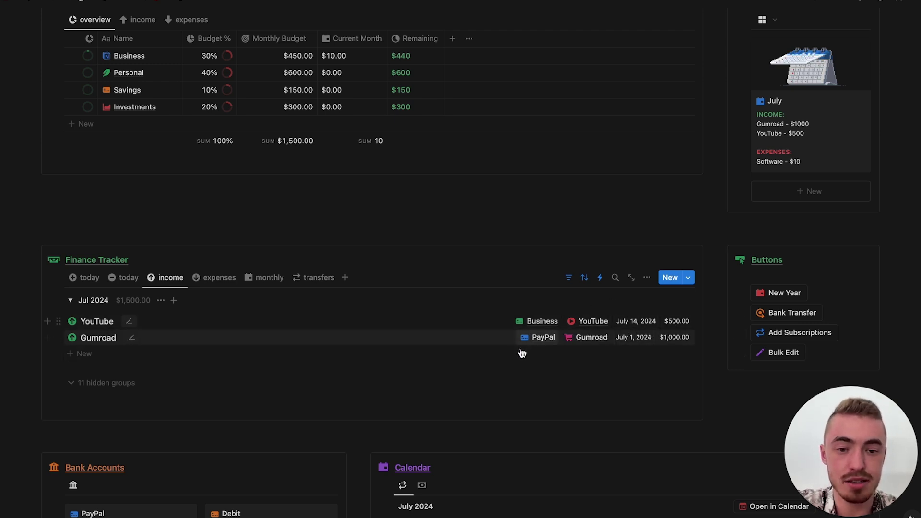
{"action": "left_click", "coordinate": [221, 278]}
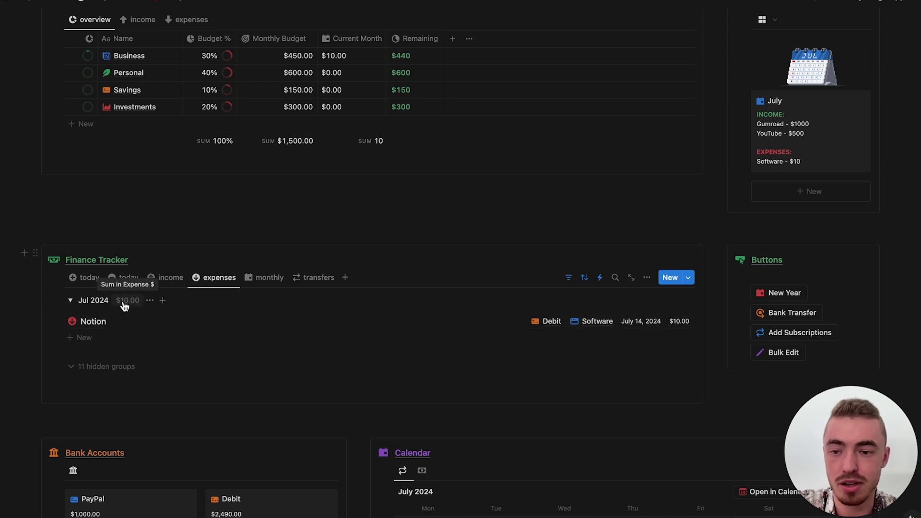
{"action": "left_click", "coordinate": [265, 277]}
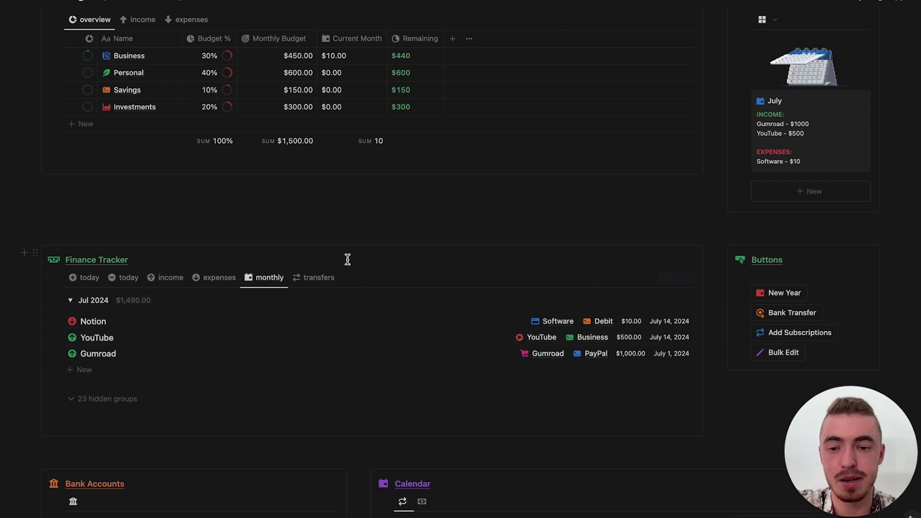
Step: Show the Budget Tracker's expense categories and return the Finance Tracker to today's entries
{"action": "scroll", "coordinate": [255, 259], "scroll_direction": "up", "scroll_amount": 3}
{"action": "scroll", "coordinate": [254, 259], "scroll_direction": "up", "scroll_amount": 1}
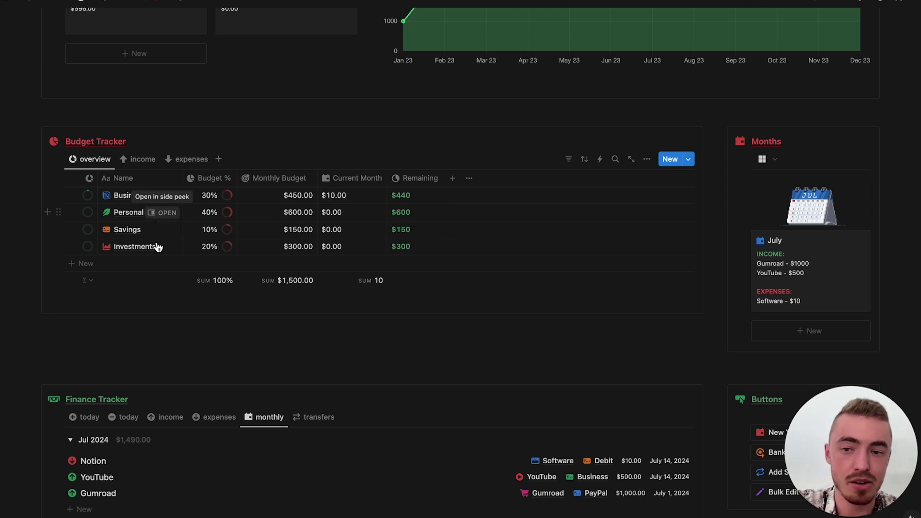
{"action": "left_click", "coordinate": [180, 161]}
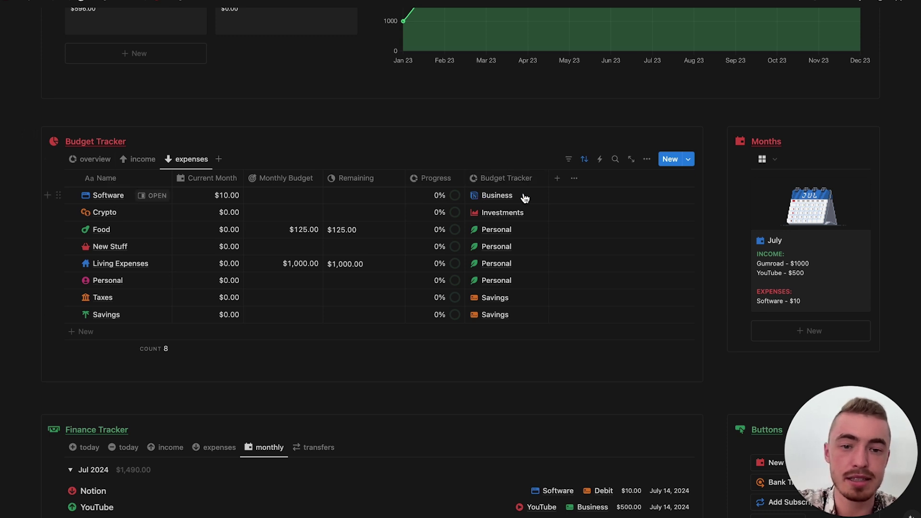
{"action": "left_click", "coordinate": [126, 447]}
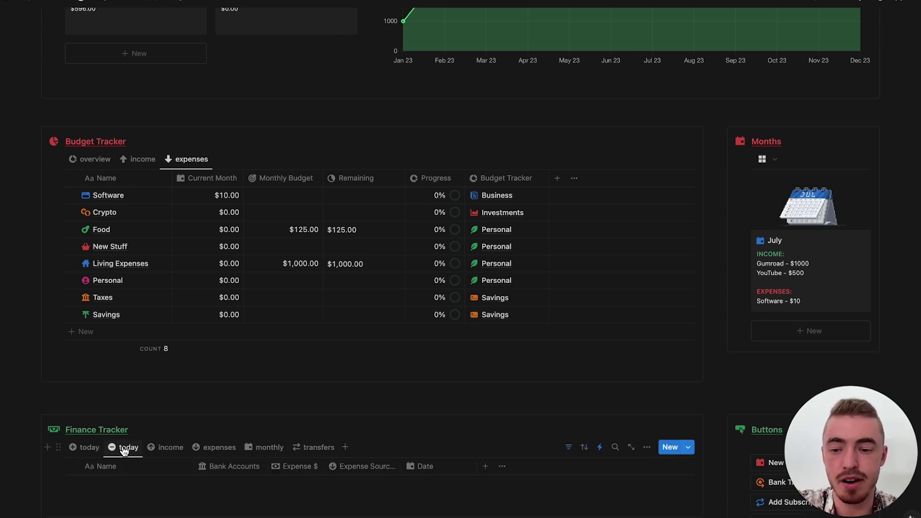
{"action": "scroll", "coordinate": [296, 362], "scroll_direction": "down", "scroll_amount": 3}
Step: Log a $60.00 Adobe expense from the Debit account under Software
{"action": "left_click", "coordinate": [251, 380]}
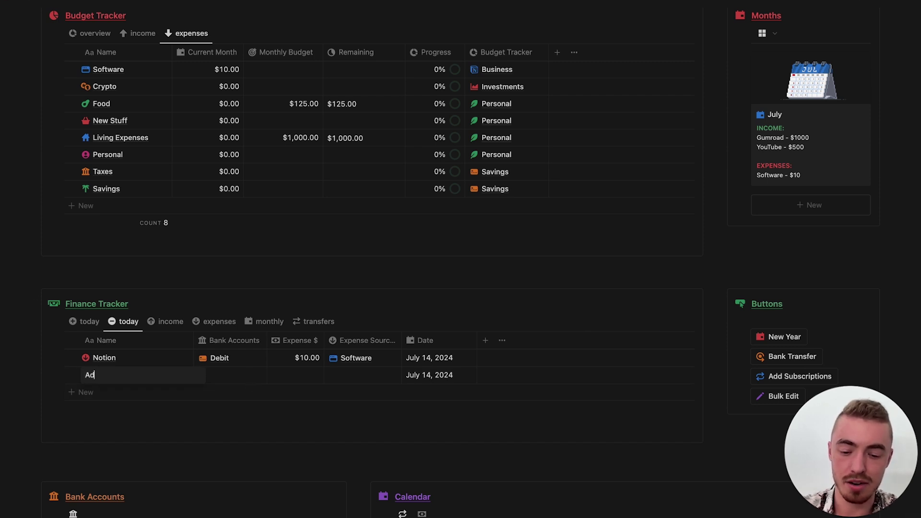
{"action": "key", "text": "Return"}
{"action": "left_click", "coordinate": [247, 374]}
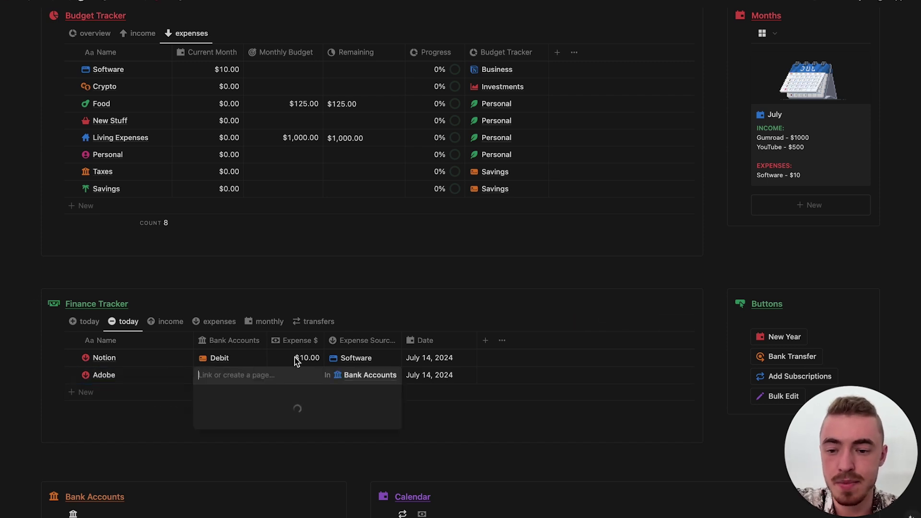
{"action": "left_click", "coordinate": [225, 411]}
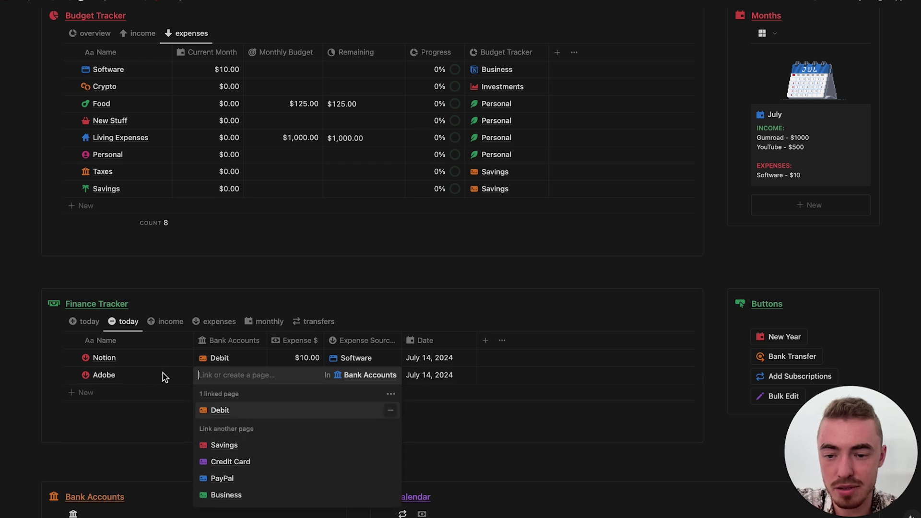
{"action": "key", "text": "Escape"}
{"action": "left_click", "coordinate": [297, 374]}
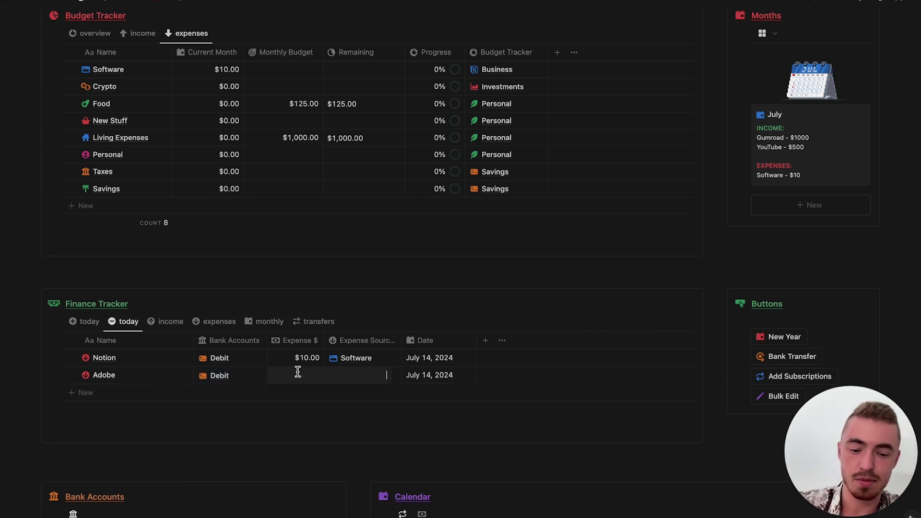
{"action": "key", "text": "Return"}
{"action": "left_click", "coordinate": [372, 374]}
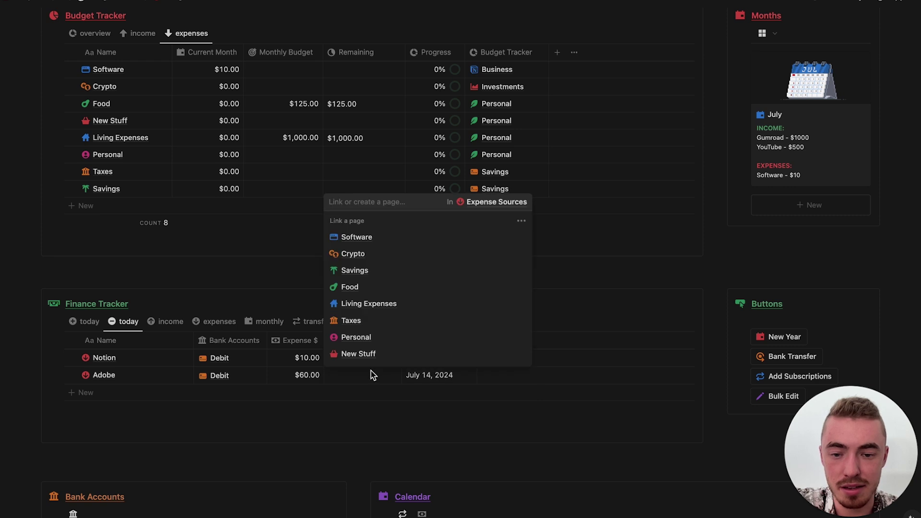
{"action": "left_click", "coordinate": [389, 238]}
{"action": "scroll", "coordinate": [416, 263], "scroll_direction": "up", "scroll_amount": 2}
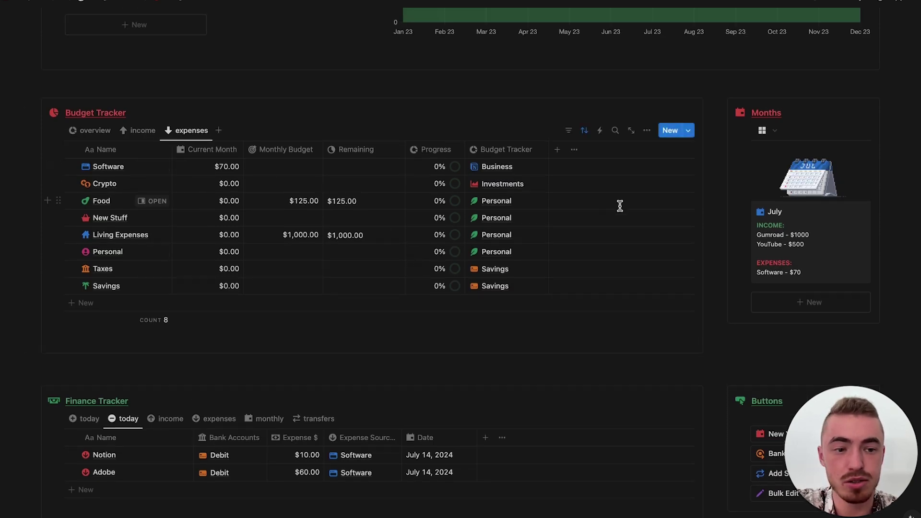
Step: Check the Budget Tracker overview balances, then add a Food entry linked to Debit
{"action": "left_click", "coordinate": [78, 131]}
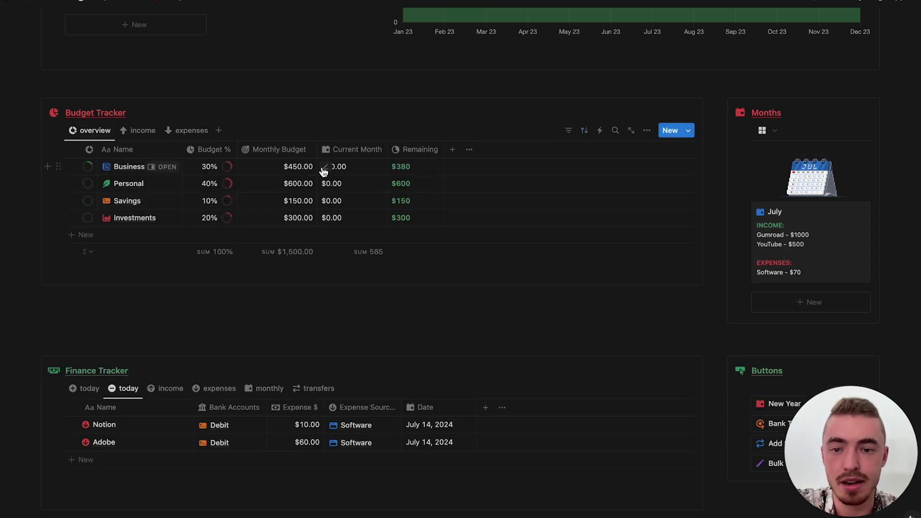
{"action": "left_click", "coordinate": [190, 130]}
{"action": "scroll", "coordinate": [288, 335], "scroll_direction": "down", "scroll_amount": 2}
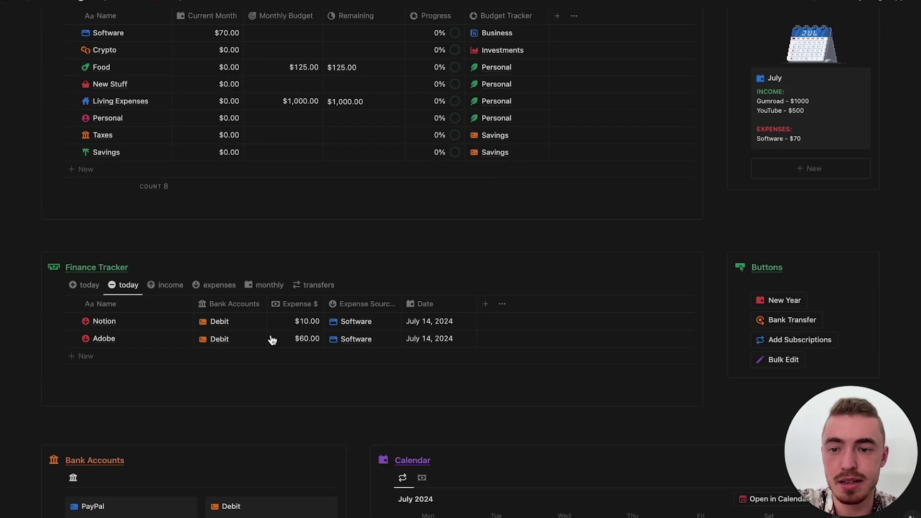
{"action": "left_click", "coordinate": [221, 356]}
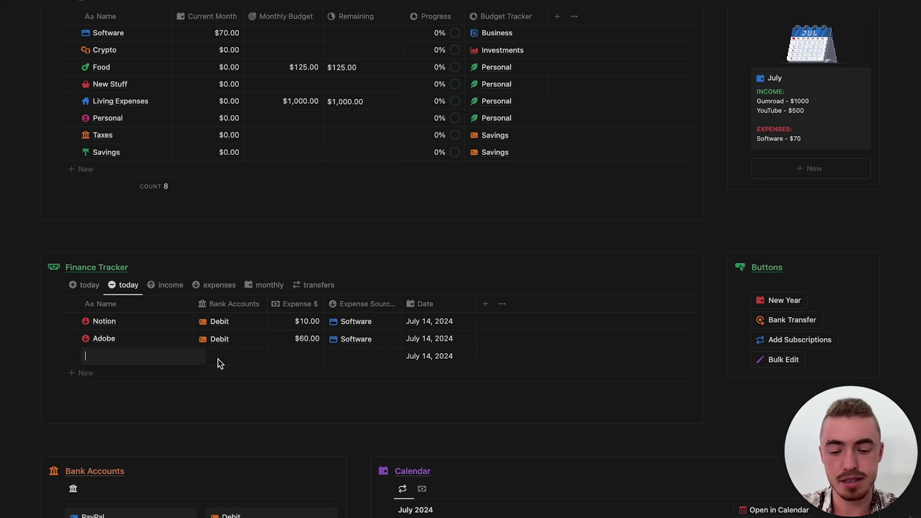
{"action": "key", "text": "Return"}
{"action": "left_click", "coordinate": [251, 356]}
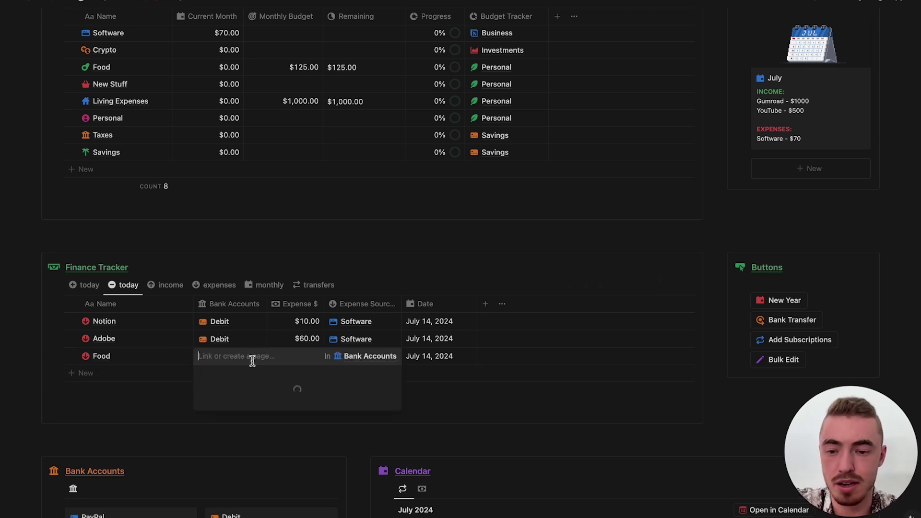
{"action": "left_click", "coordinate": [230, 391]}
{"action": "key", "text": "Escape"}
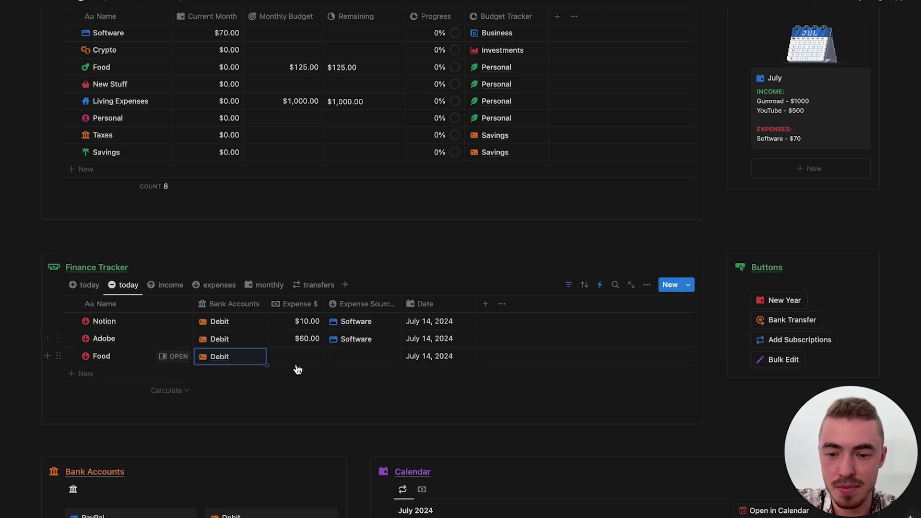
Step: Give the Food entry $50.00 and the Food category, then review the overview balances
{"action": "left_click", "coordinate": [300, 355]}
{"action": "type", "text": "5"}
{"action": "key", "text": "Return"}
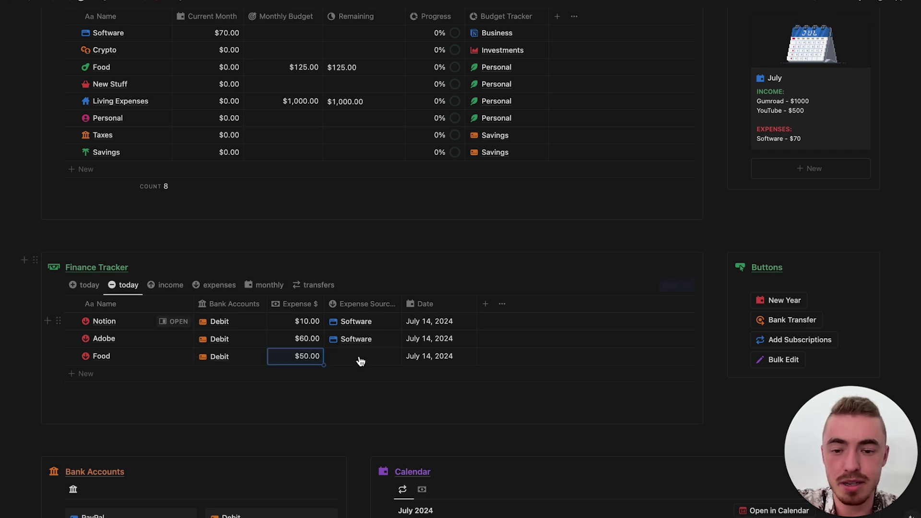
{"action": "left_click", "coordinate": [358, 356]}
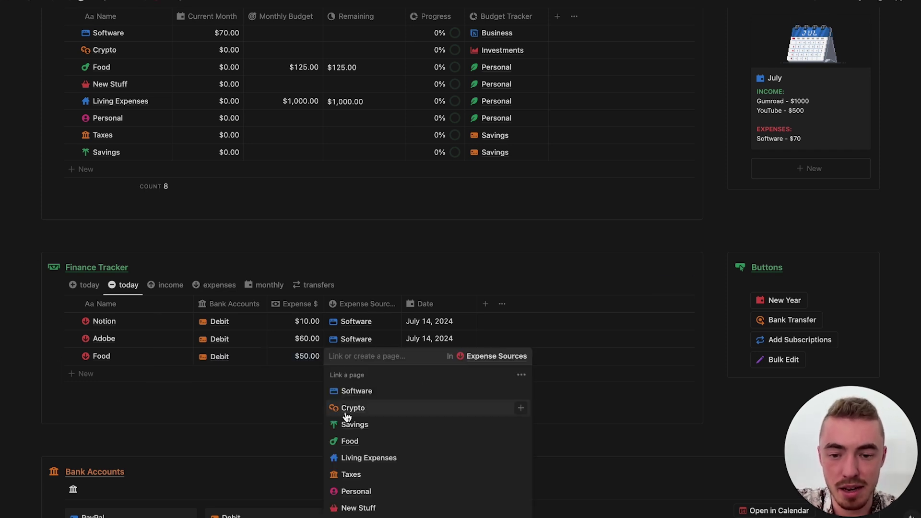
{"action": "left_click", "coordinate": [350, 441]}
{"action": "scroll", "coordinate": [290, 331], "scroll_direction": "up", "scroll_amount": 2}
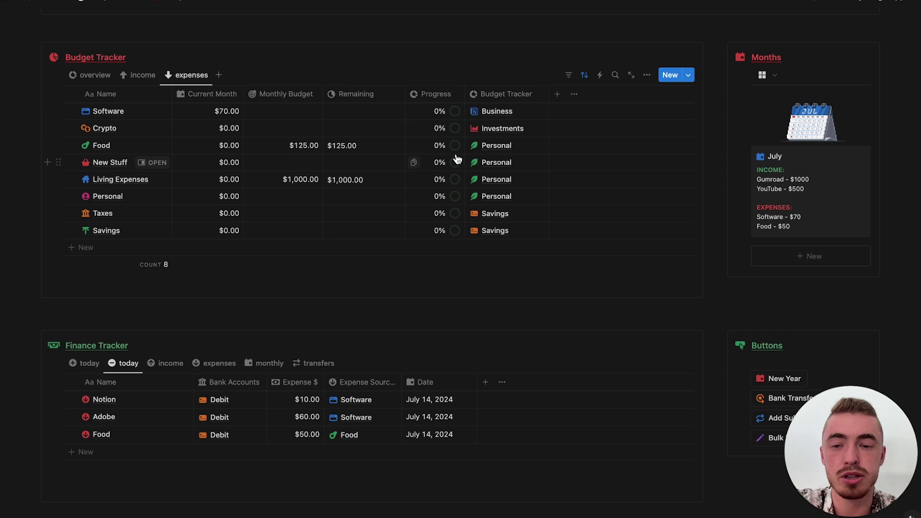
{"action": "left_click", "coordinate": [96, 75]}
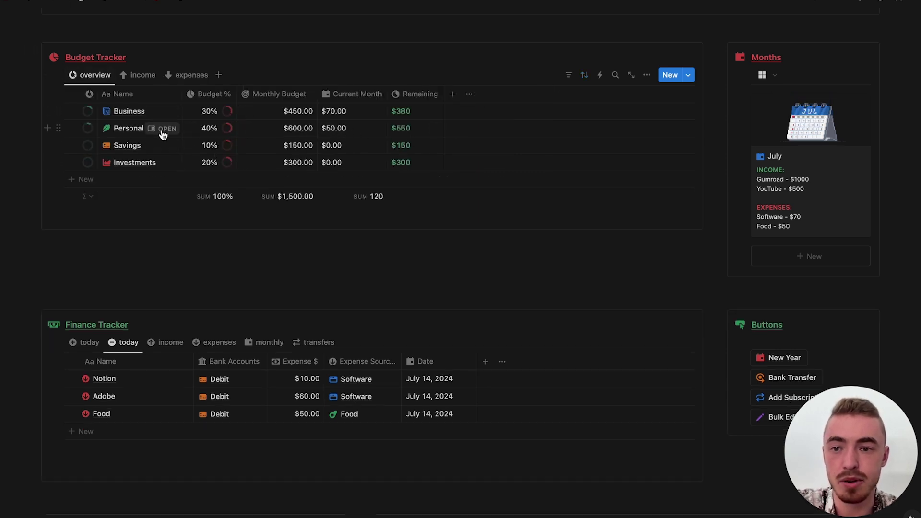
{"action": "left_click", "coordinate": [186, 76]}
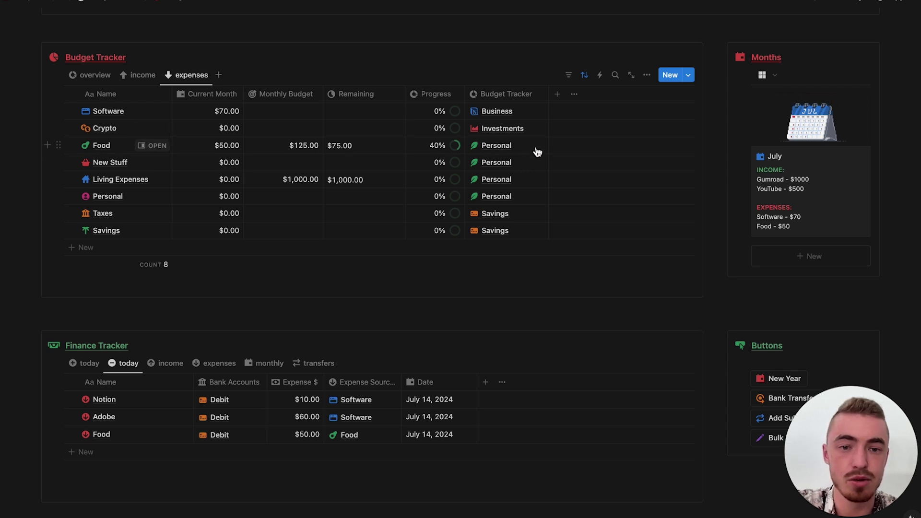
Step: Set YouTube's Monthly Goal to $500 so it reads Goal Achieved, then view expense categories
{"action": "left_click", "coordinate": [139, 76]}
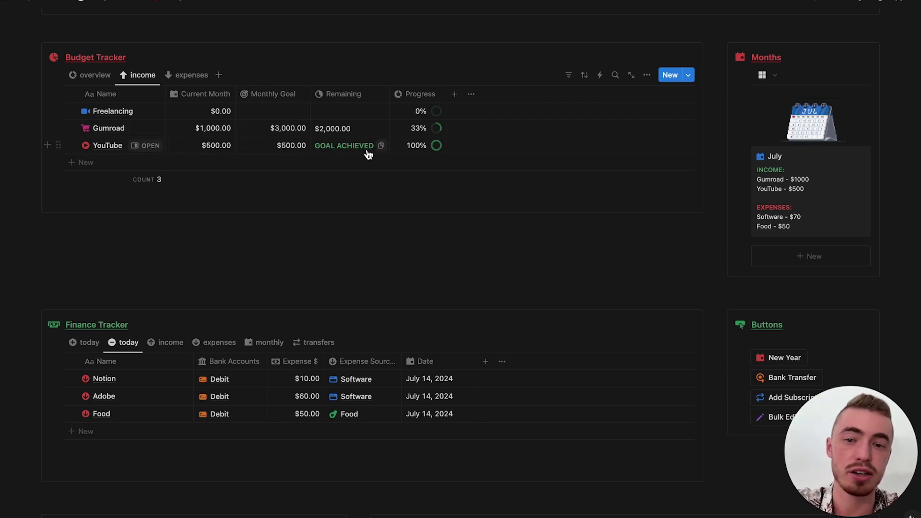
{"action": "left_click", "coordinate": [279, 150]}
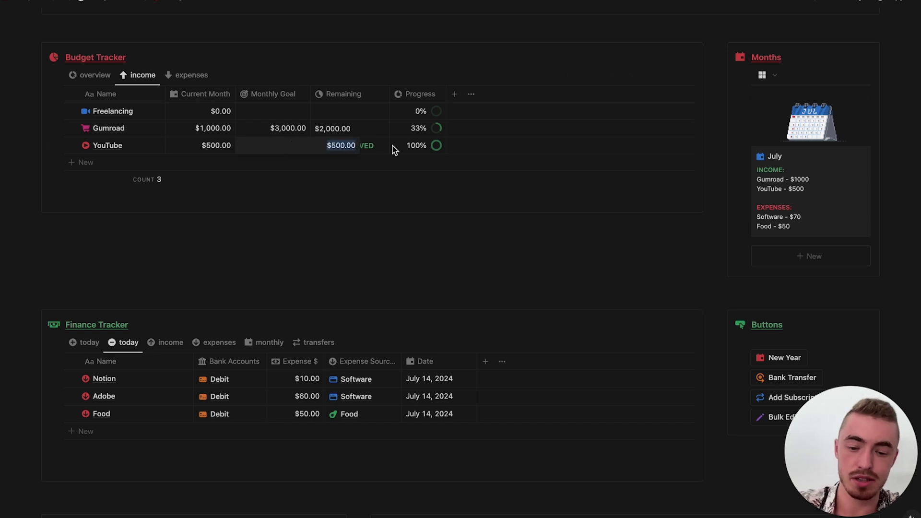
{"action": "type", "text": "501"}
{"action": "key", "text": "Return"}
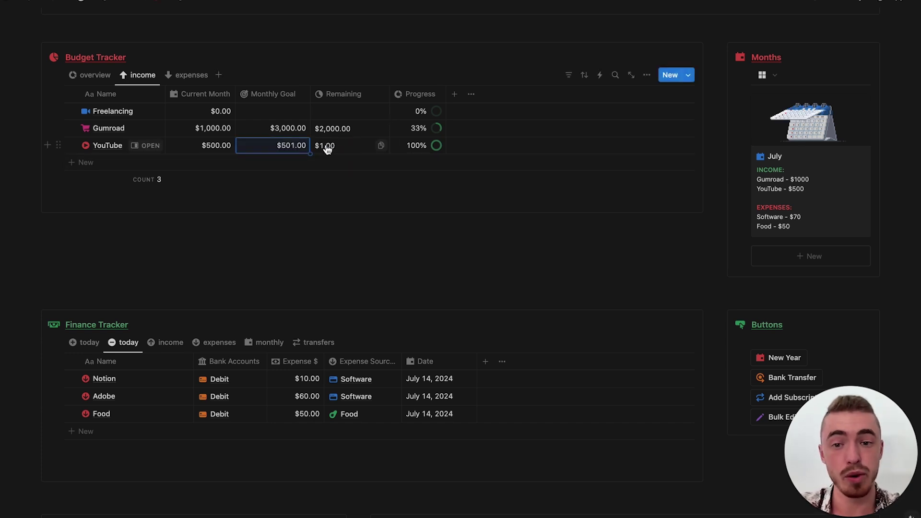
{"action": "left_click", "coordinate": [252, 144]}
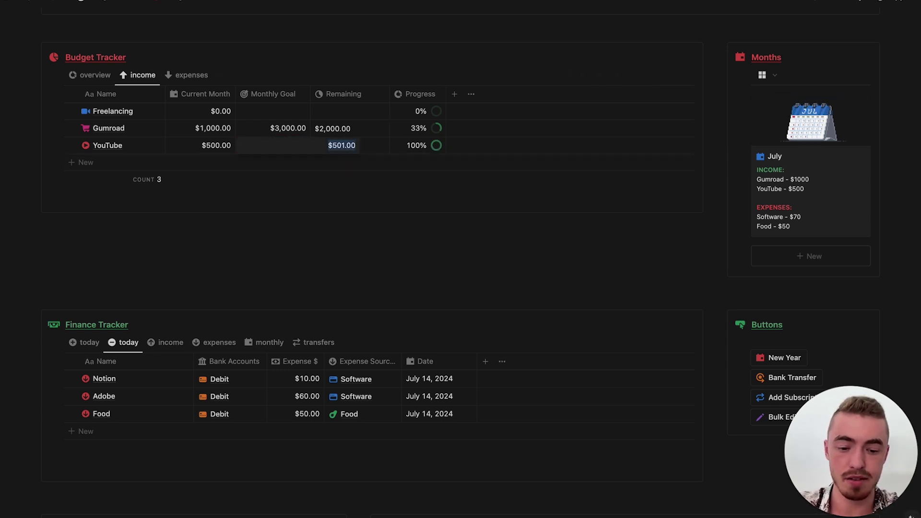
{"action": "key", "text": "Return"}
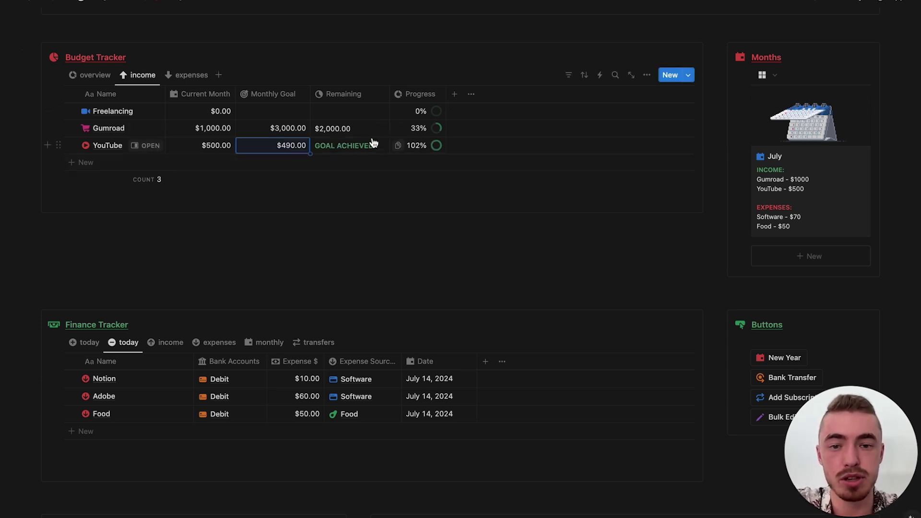
{"action": "left_click_drag", "start_coordinate": [286, 145], "coordinate": [395, 150]}
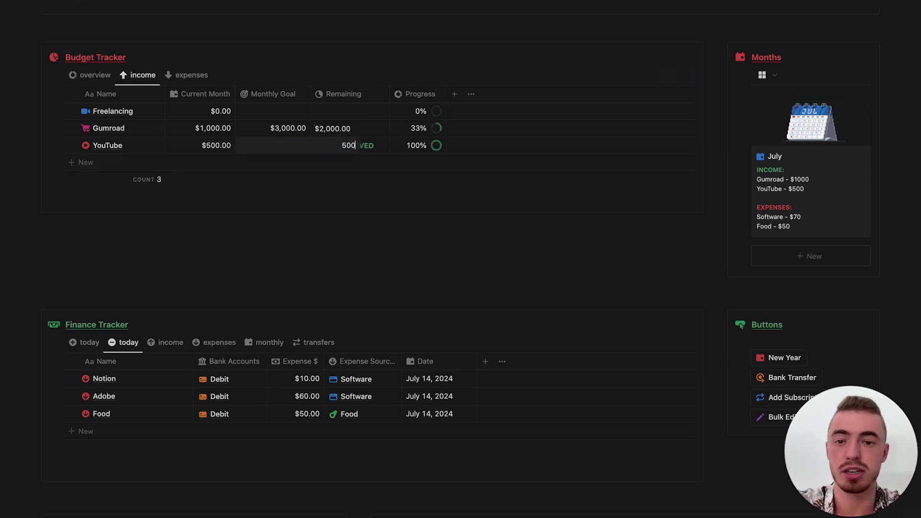
{"action": "type", "text": "500"}
{"action": "key", "text": "Return"}
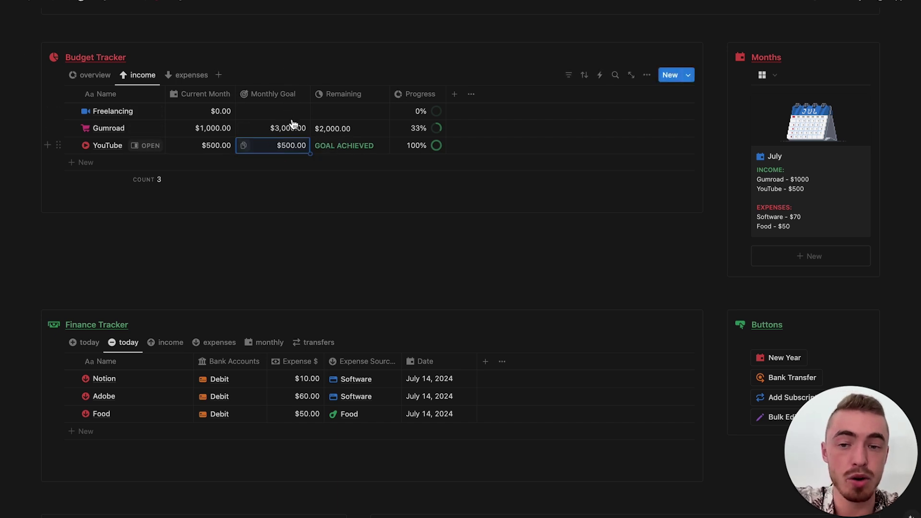
{"action": "left_click", "coordinate": [197, 77]}
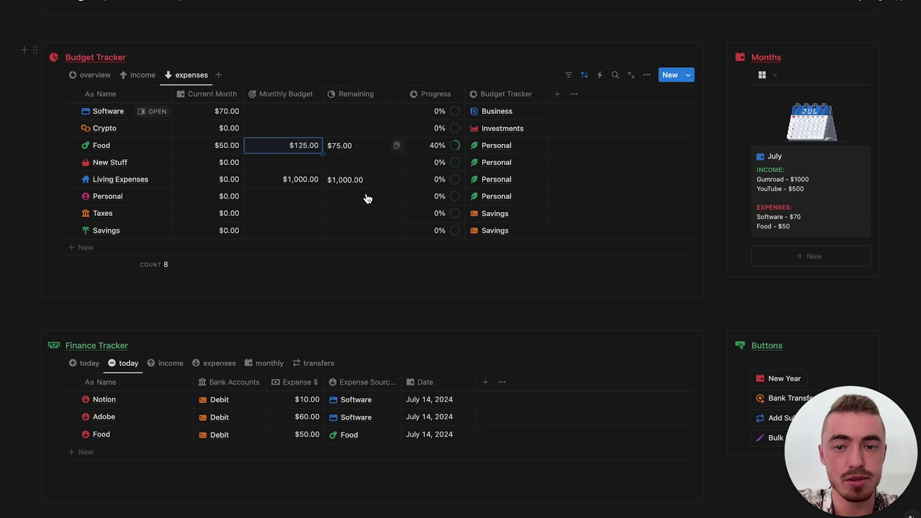
{"action": "scroll", "coordinate": [353, 238], "scroll_direction": "down", "scroll_amount": 1}
Step: Add a Rent entry to the Finance Tracker paid from the Debit account
{"action": "left_click", "coordinate": [262, 415]}
{"action": "type", "text": "Rent"}
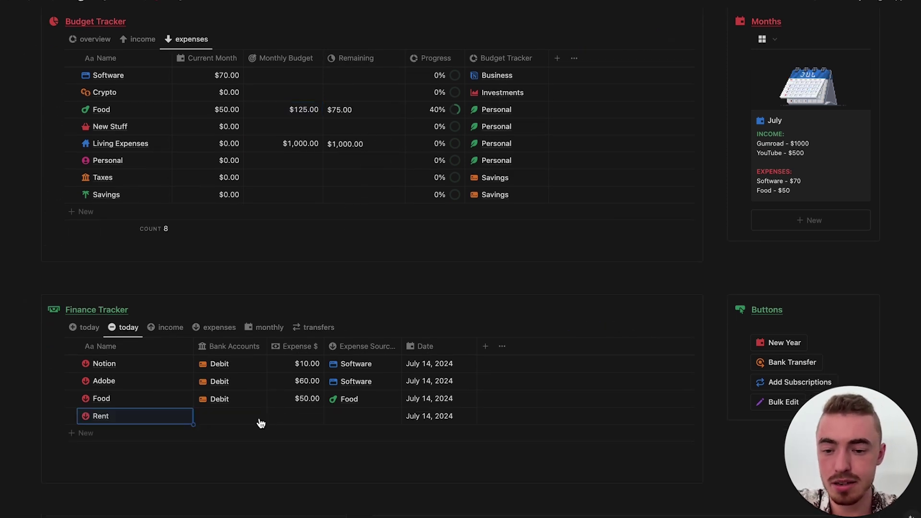
{"action": "left_click", "coordinate": [256, 415]}
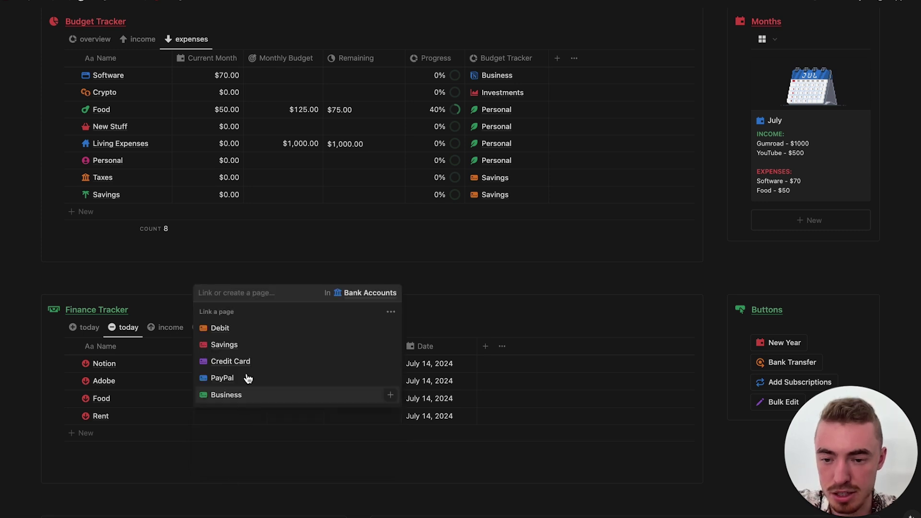
{"action": "left_click", "coordinate": [248, 328]}
{"action": "key", "text": "Escape"}
Step: Give Rent a $500 expense amount filed under Living Expenses
{"action": "left_click", "coordinate": [309, 421]}
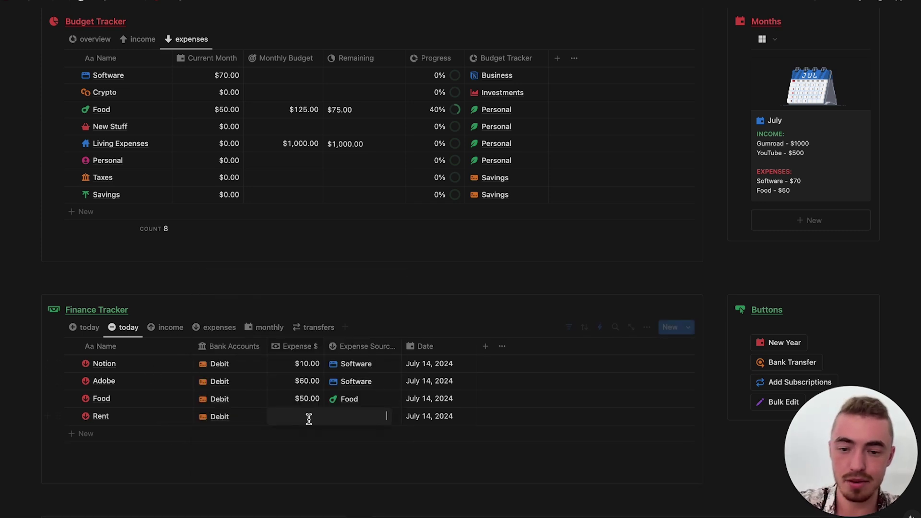
{"action": "key", "text": "Return"}
{"action": "left_click", "coordinate": [350, 416]}
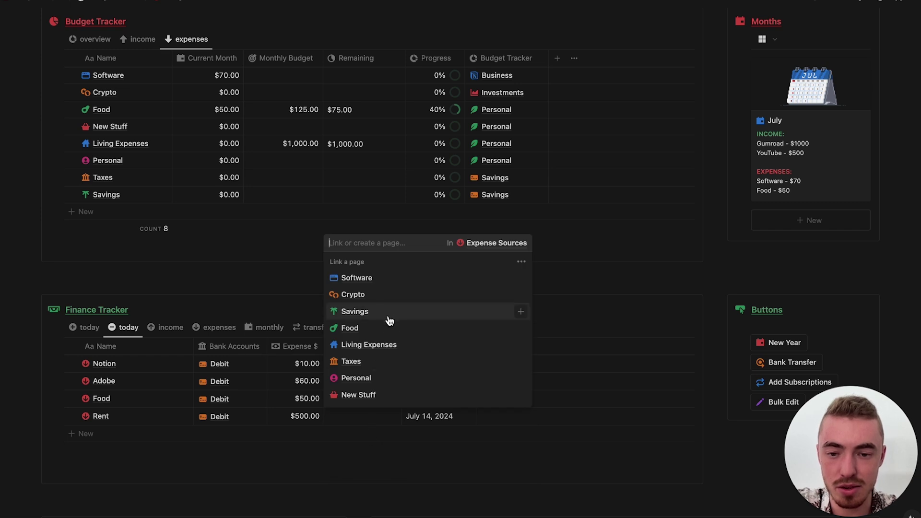
{"action": "left_click", "coordinate": [383, 346]}
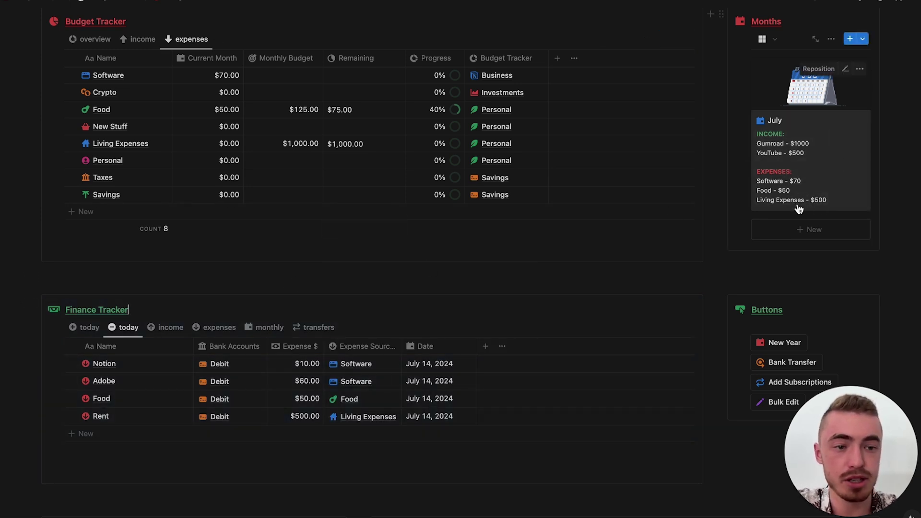
{"action": "scroll", "coordinate": [413, 205], "scroll_direction": "up", "scroll_amount": 1}
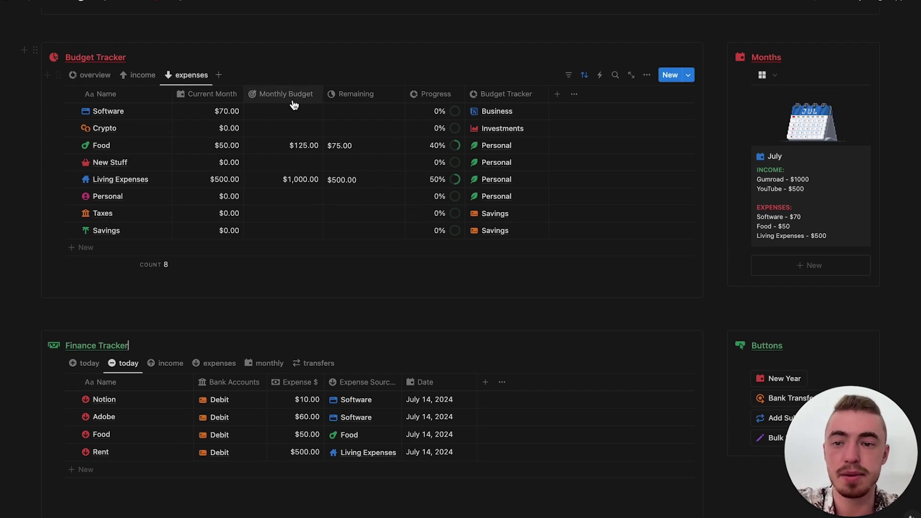
{"action": "left_click", "coordinate": [306, 113]}
Step: Set Software's monthly budget to $70 so it reads Limit Reached
{"action": "key", "text": "Escape"}
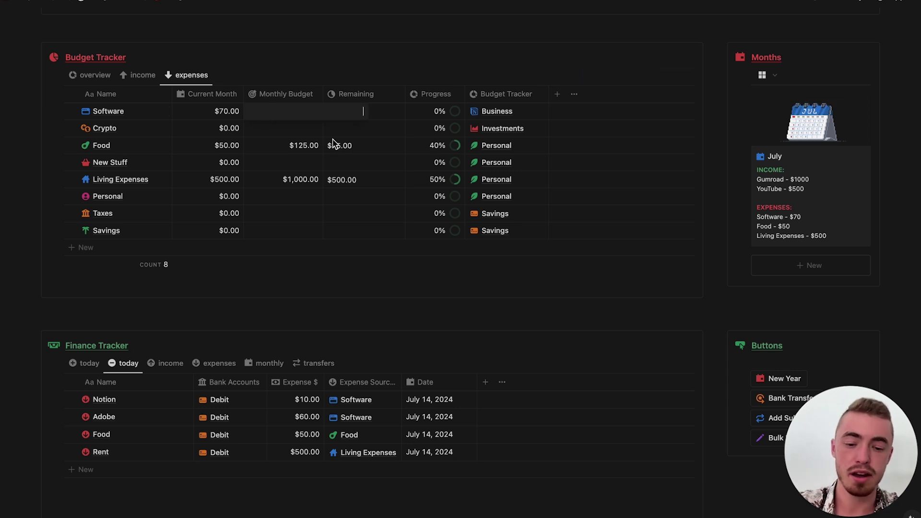
{"action": "type", "text": "70"}
{"action": "key", "text": "Return"}
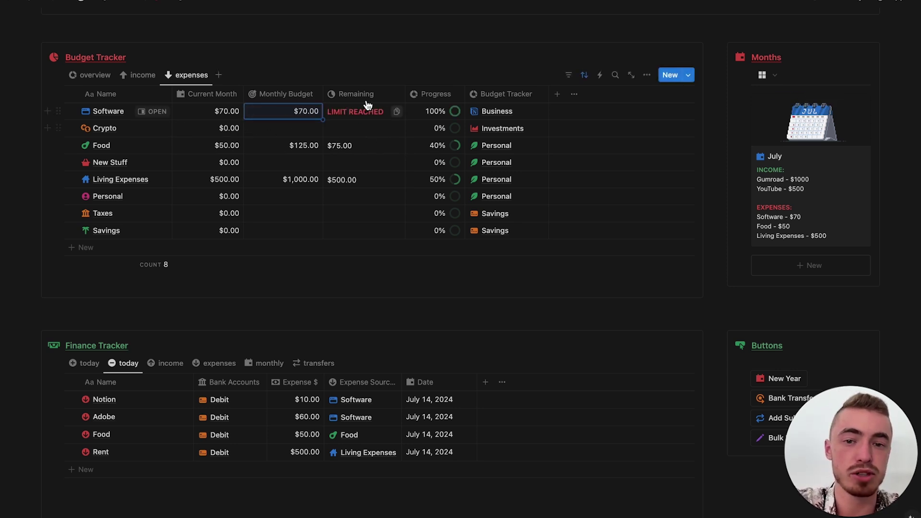
{"action": "left_click", "coordinate": [240, 57]}
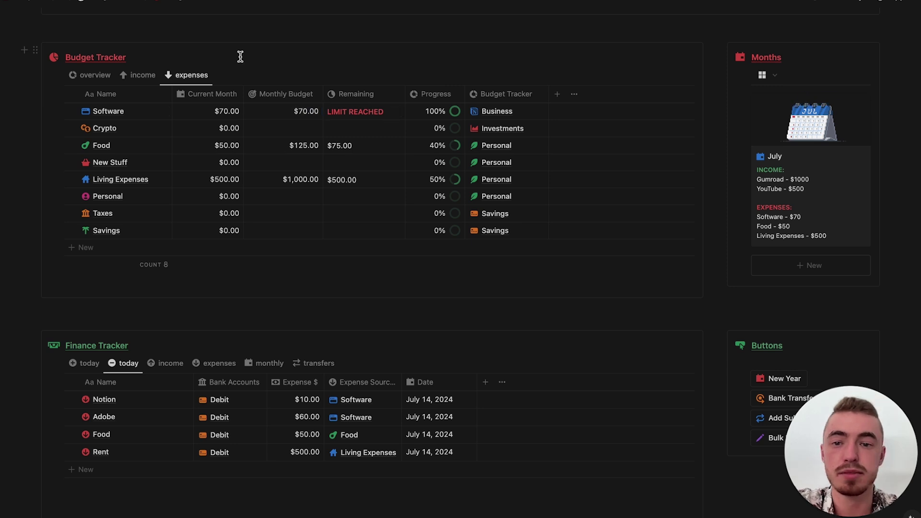
Step: Switch between the income and expense views, then show the Budget Tracker overview
{"action": "left_click", "coordinate": [137, 76]}
{"action": "left_click", "coordinate": [184, 75]}
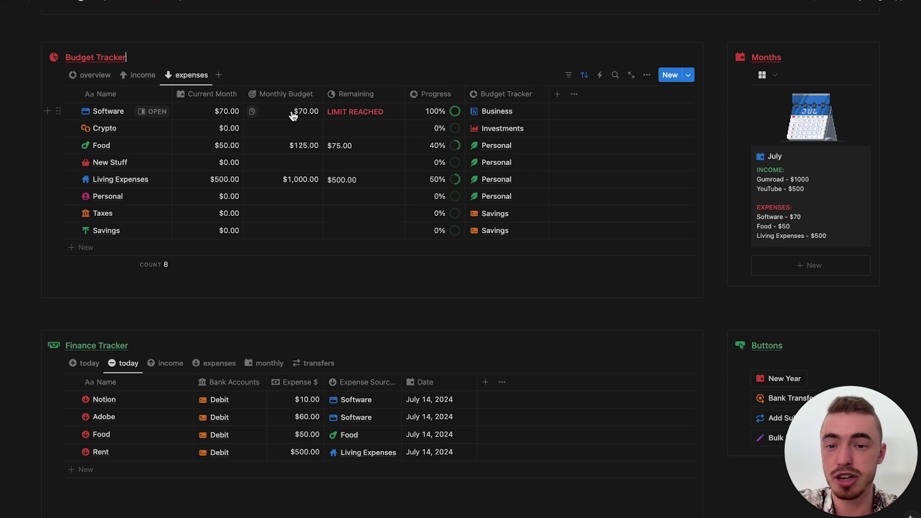
{"action": "left_click", "coordinate": [292, 114]}
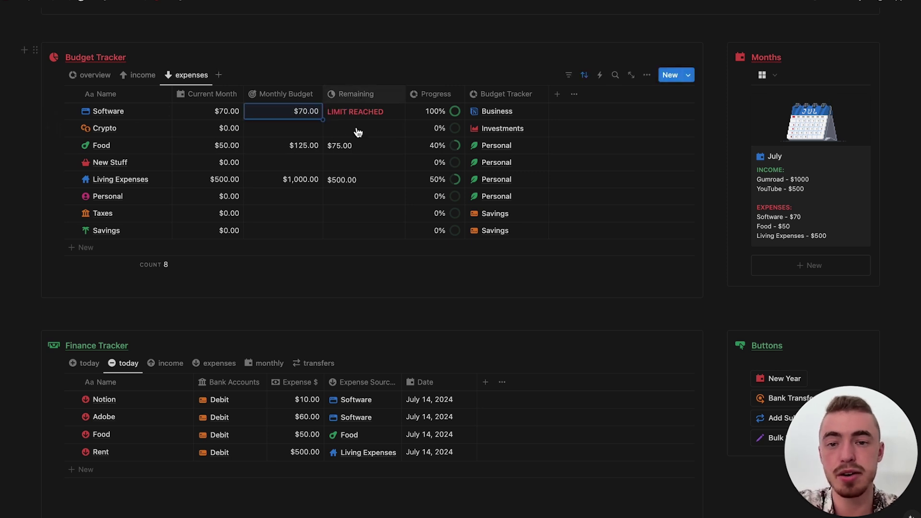
{"action": "left_click", "coordinate": [96, 75]}
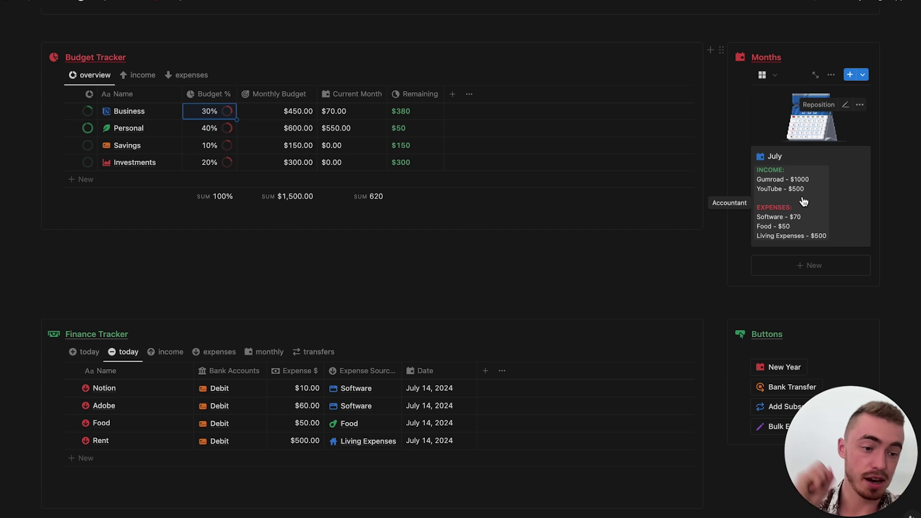
{"action": "left_click", "coordinate": [762, 76]}
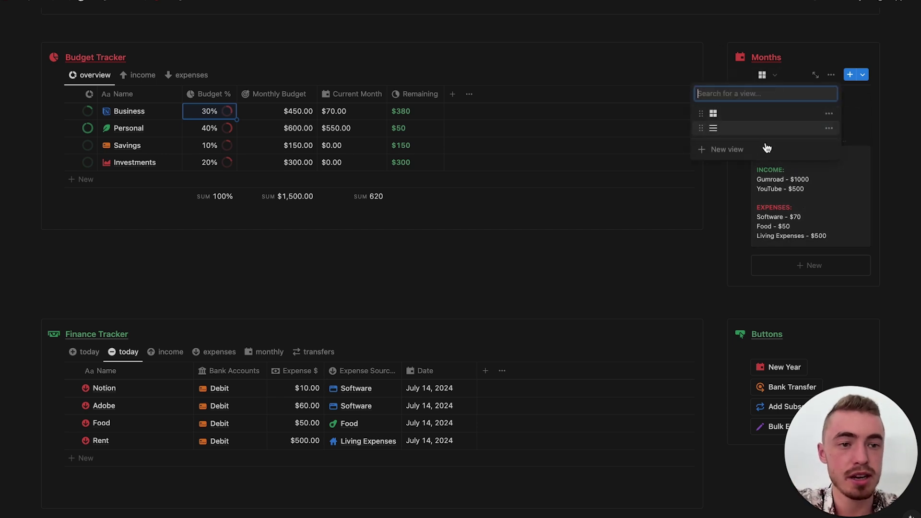
{"action": "left_click", "coordinate": [766, 128]}
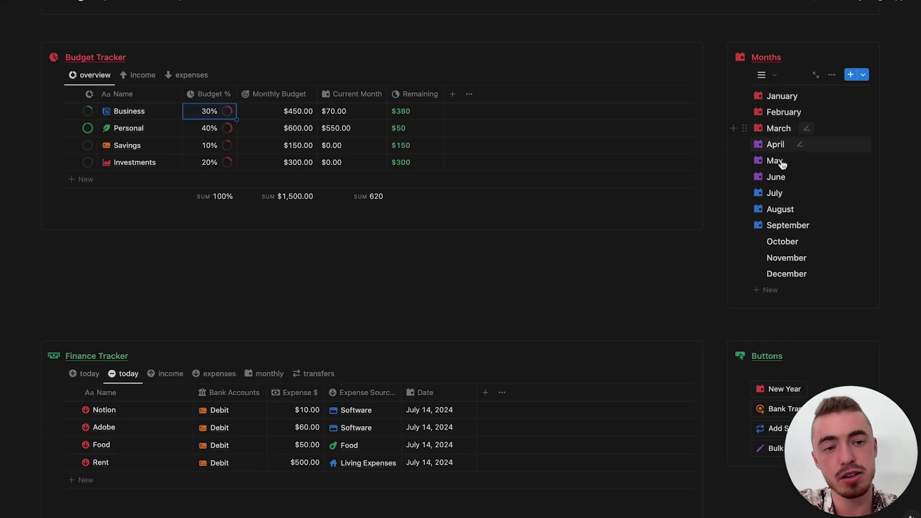
{"action": "left_click", "coordinate": [784, 112]}
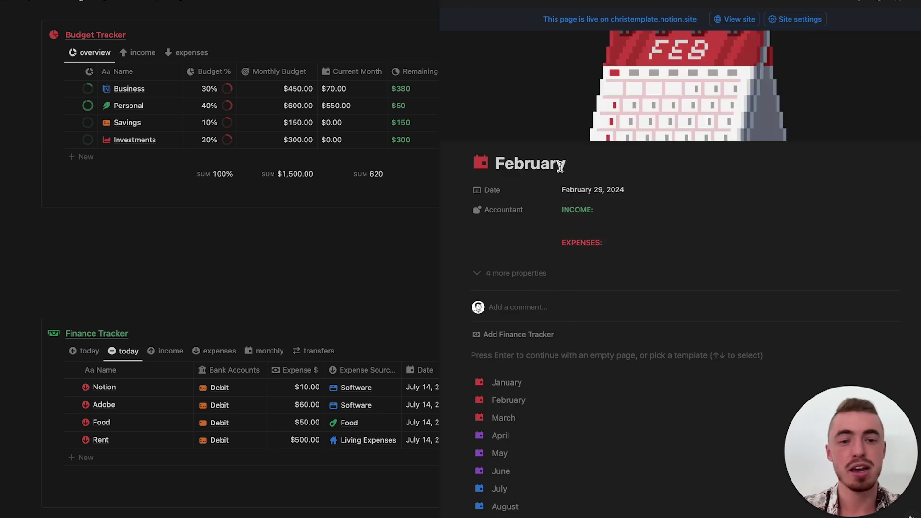
{"action": "key", "text": "Escape"}
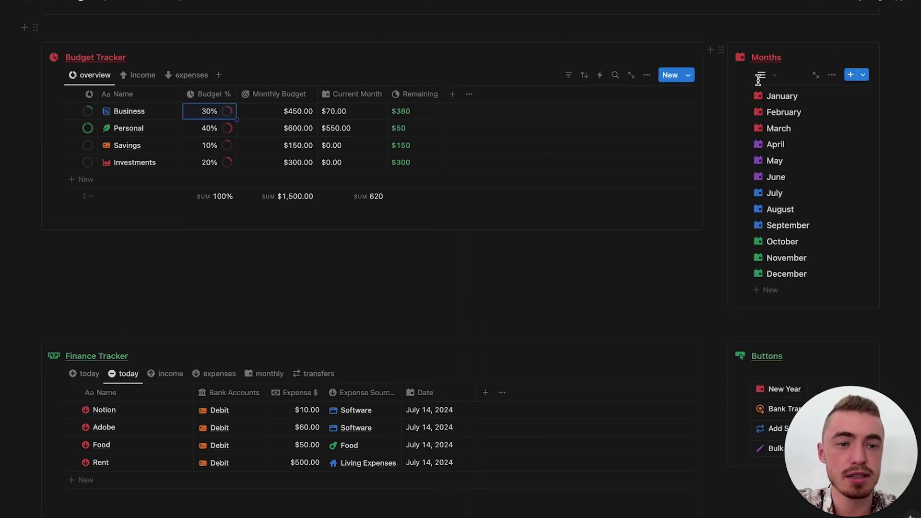
{"action": "left_click", "coordinate": [761, 75]}
{"action": "left_click", "coordinate": [755, 116]}
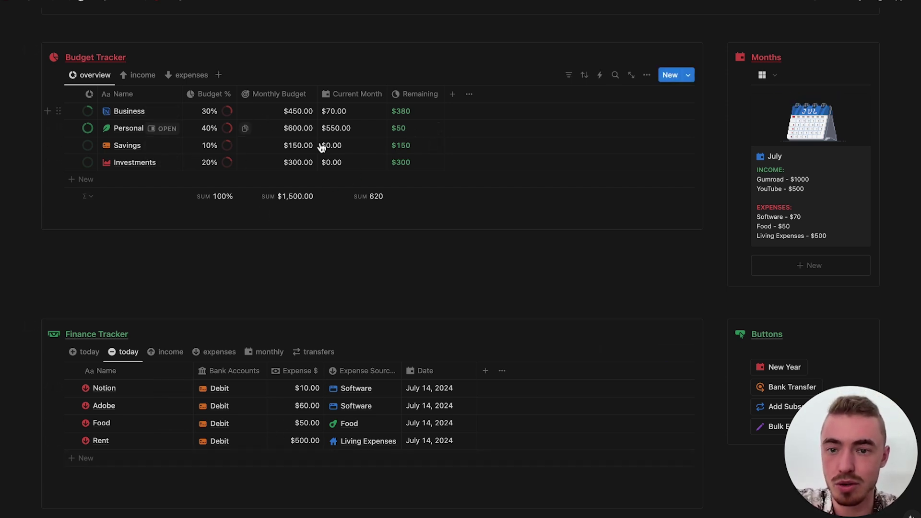
Step: Change Rent's expense amount to $550, then to $600
{"action": "left_click", "coordinate": [310, 441]}
{"action": "key", "text": "ctrl+a"}
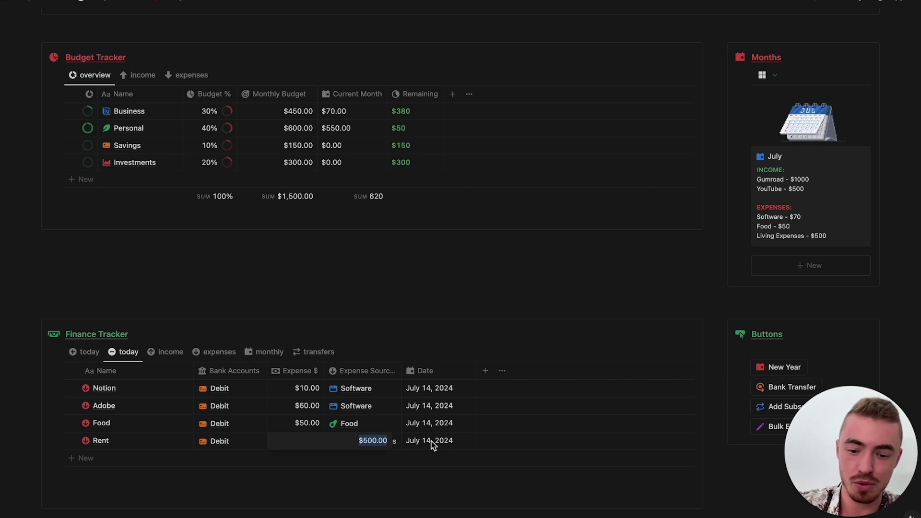
{"action": "type", "text": "550"}
{"action": "key", "text": "Return"}
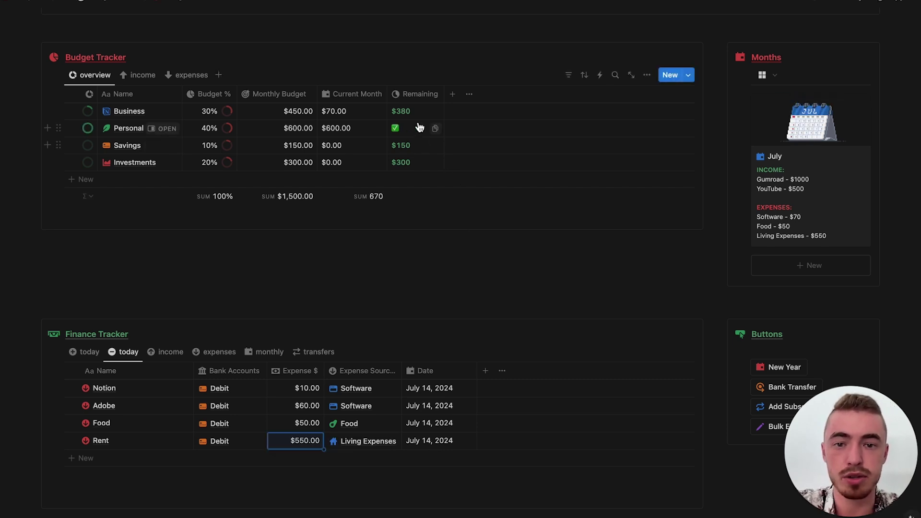
{"action": "left_click", "coordinate": [298, 439]}
{"action": "left_click_drag", "start_coordinate": [298, 439], "coordinate": [492, 442]}
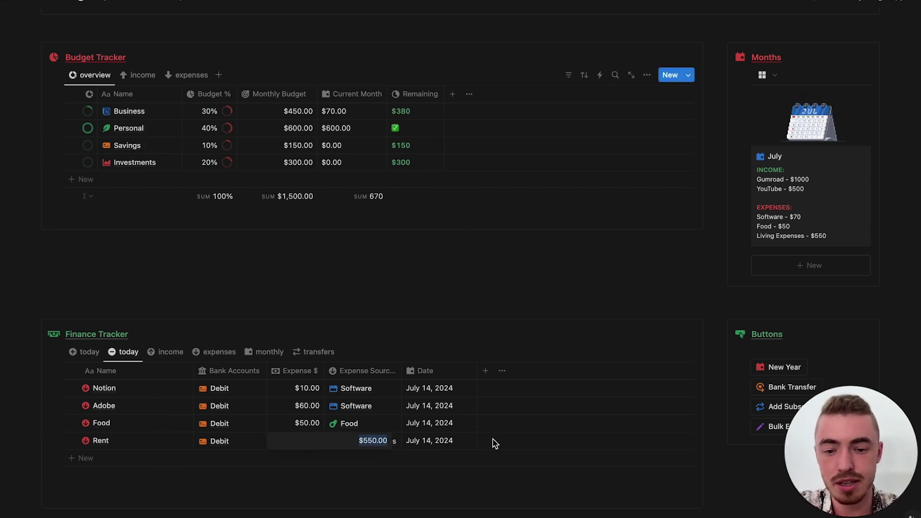
{"action": "type", "text": "600"}
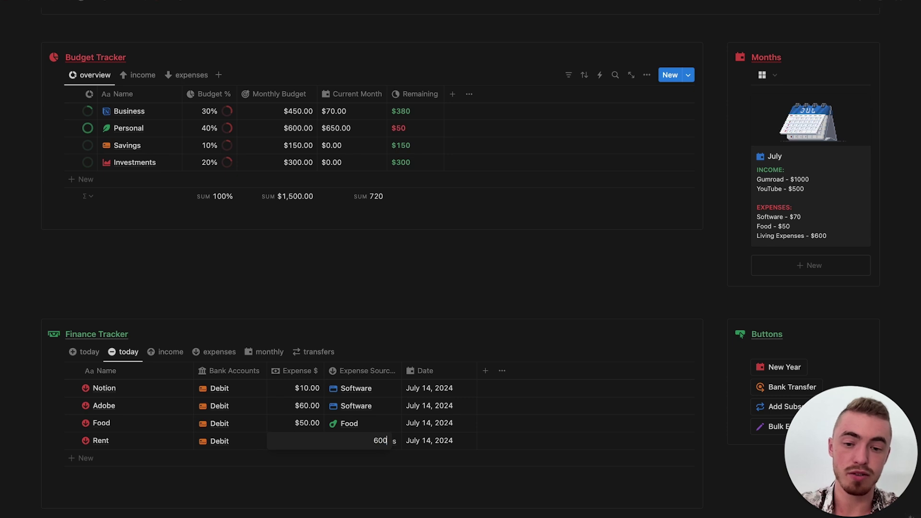
{"action": "key", "text": "Return"}
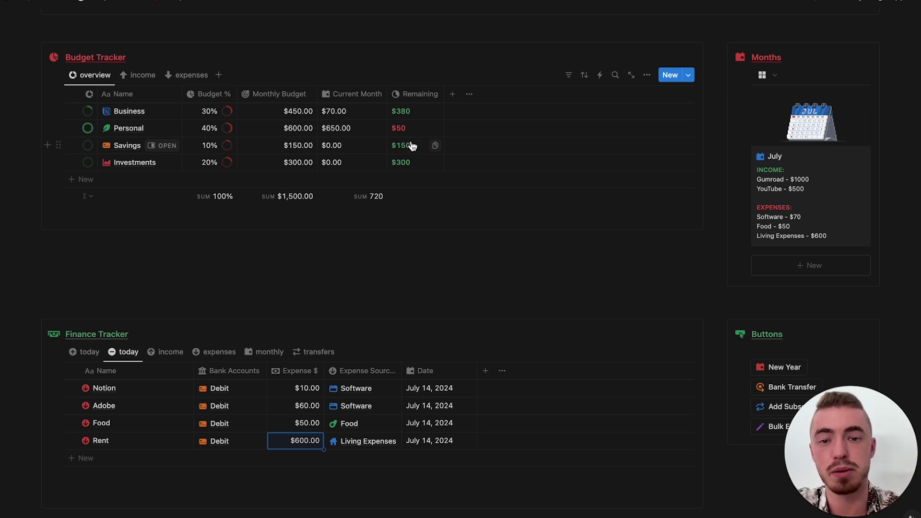
Step: Browse the expense categories, then show income sources with their monthly goals and progress
{"action": "left_click", "coordinate": [197, 59]}
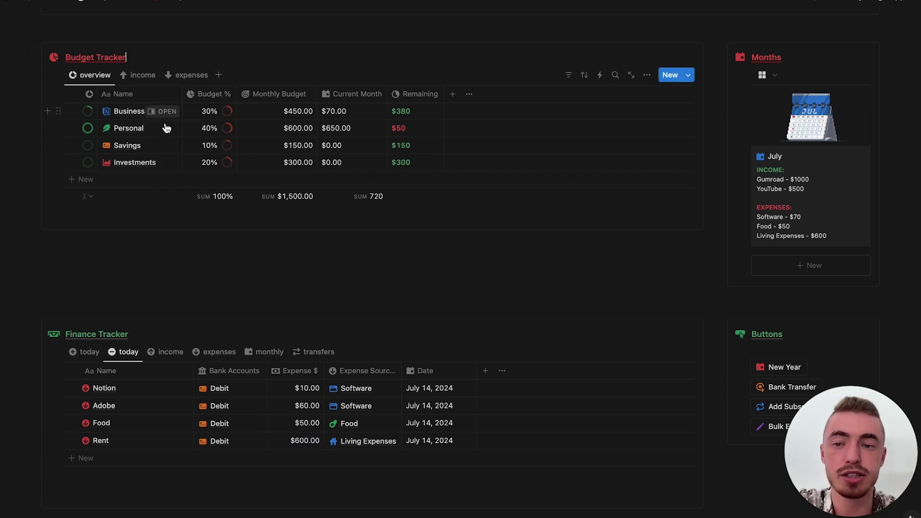
{"action": "left_click", "coordinate": [144, 75]}
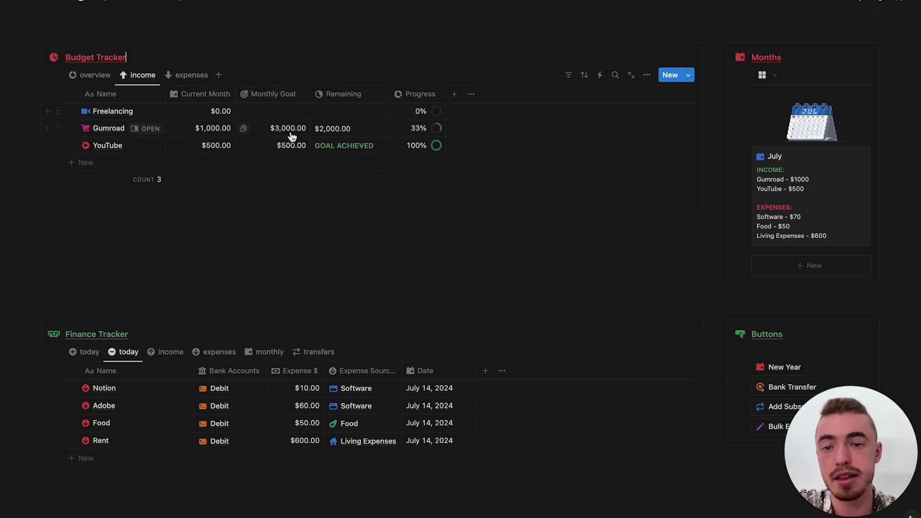
{"action": "left_click", "coordinate": [199, 77]}
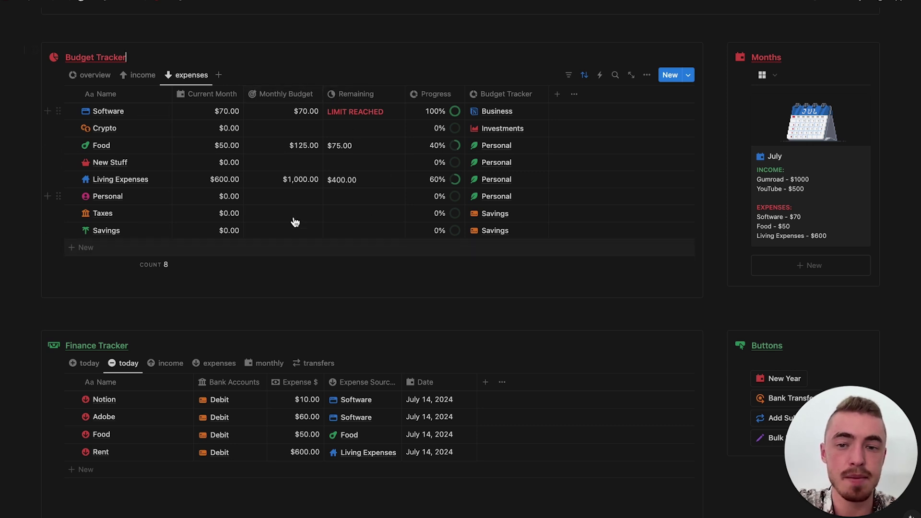
{"action": "left_click", "coordinate": [379, 40]}
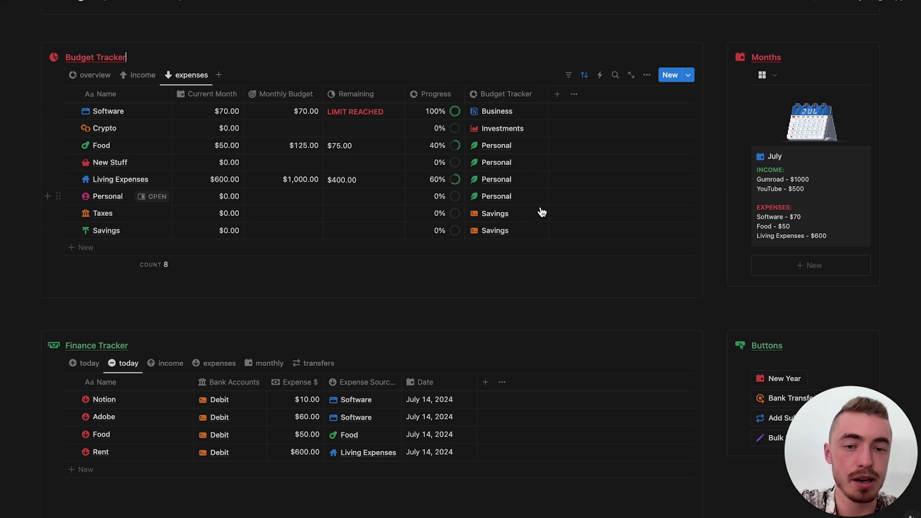
{"action": "scroll", "coordinate": [403, 187], "scroll_direction": "down", "scroll_amount": 1}
{"action": "left_click", "coordinate": [140, 60]}
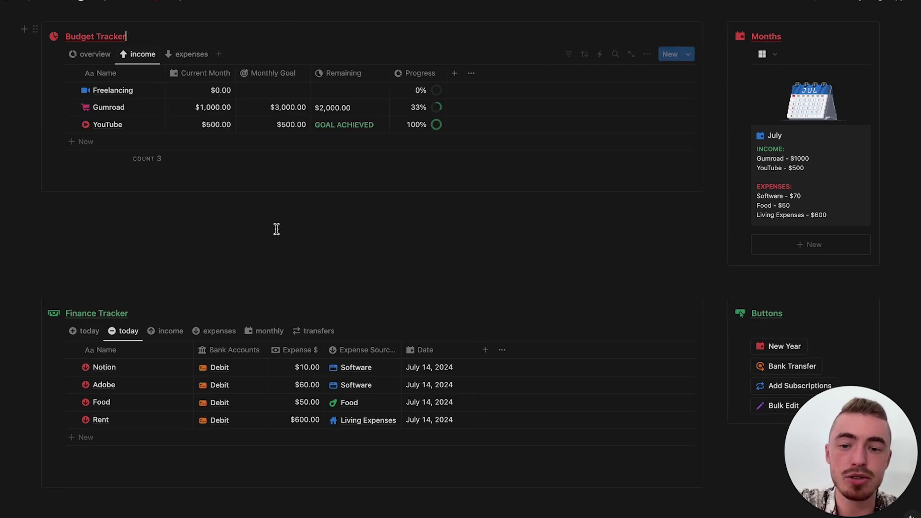
{"action": "scroll", "coordinate": [275, 230], "scroll_direction": "down", "scroll_amount": 5}
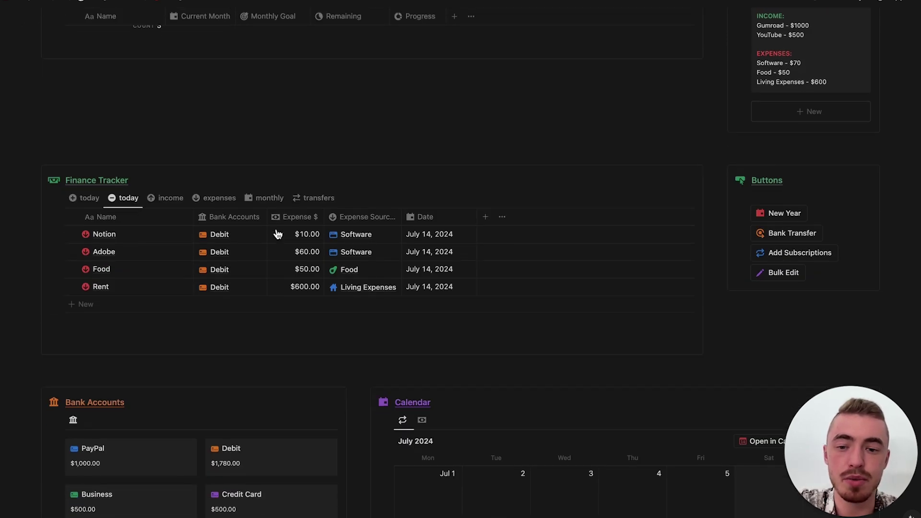
{"action": "left_click", "coordinate": [89, 199]}
{"action": "scroll", "coordinate": [407, 197], "scroll_direction": "up", "scroll_amount": 6}
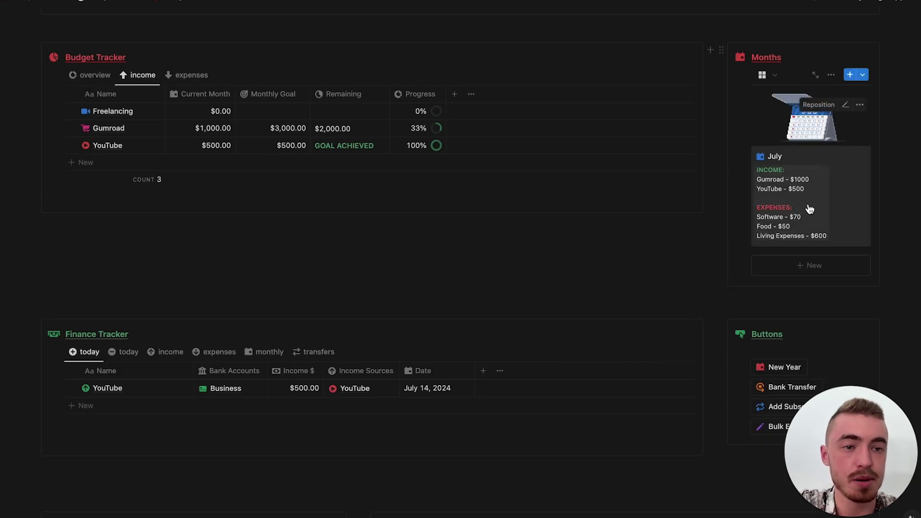
{"action": "scroll", "coordinate": [529, 289], "scroll_direction": "down", "scroll_amount": 2}
{"action": "scroll", "coordinate": [512, 292], "scroll_direction": "up", "scroll_amount": 15}
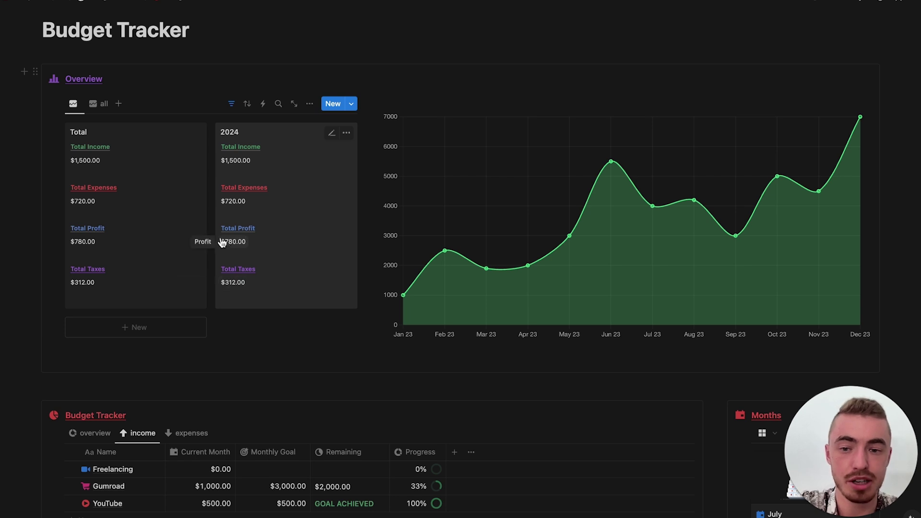
{"action": "scroll", "coordinate": [199, 82], "scroll_direction": "down", "scroll_amount": 10}
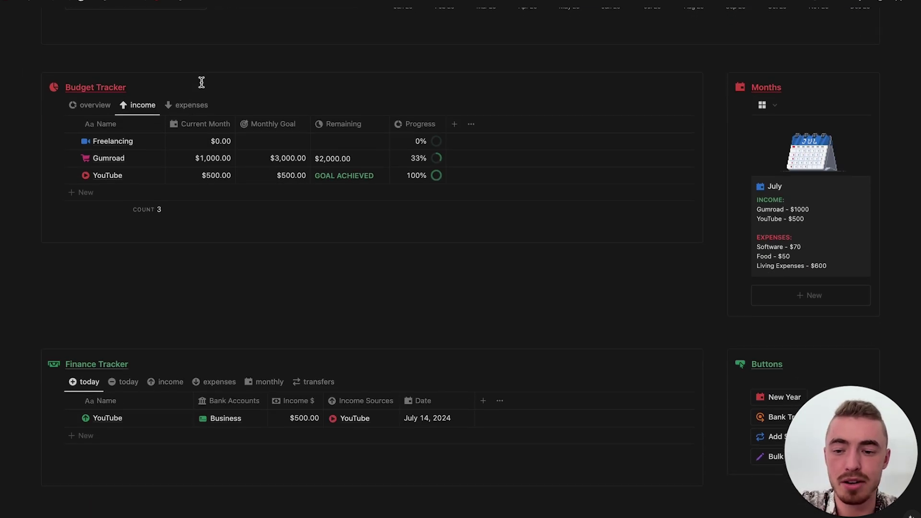
{"action": "left_click", "coordinate": [162, 241]}
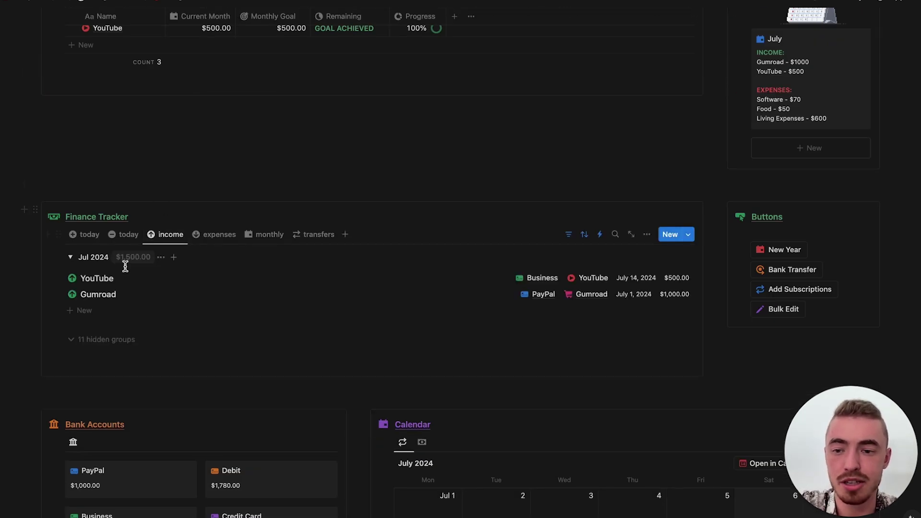
{"action": "left_click", "coordinate": [212, 236]}
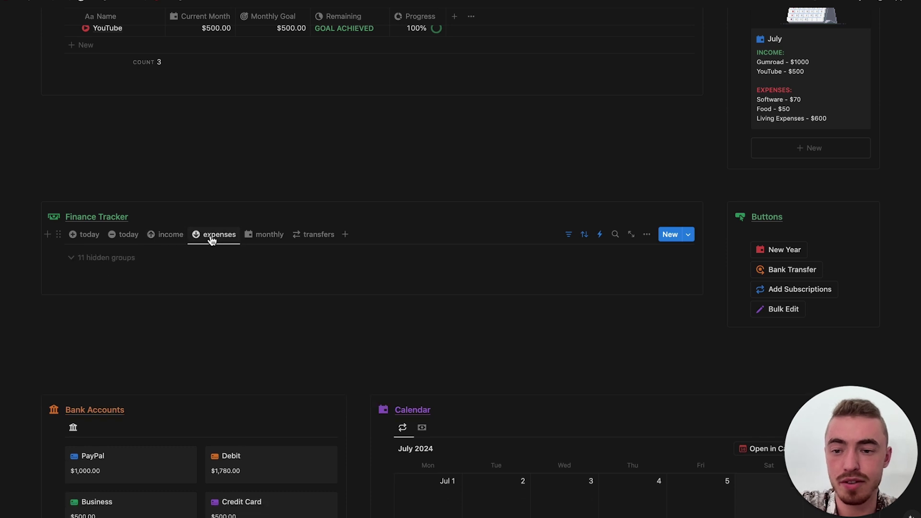
{"action": "left_click", "coordinate": [263, 240]}
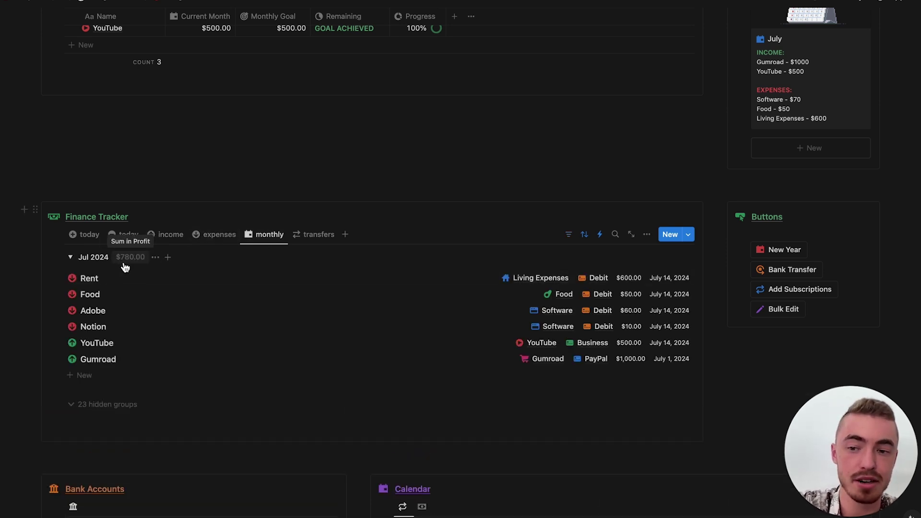
{"action": "scroll", "coordinate": [297, 261], "scroll_direction": "down", "scroll_amount": 3}
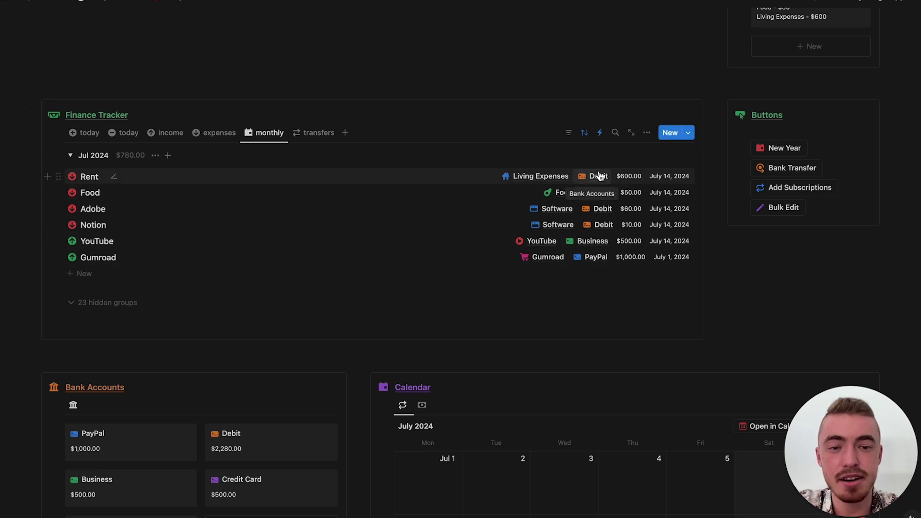
{"action": "left_click", "coordinate": [119, 132]}
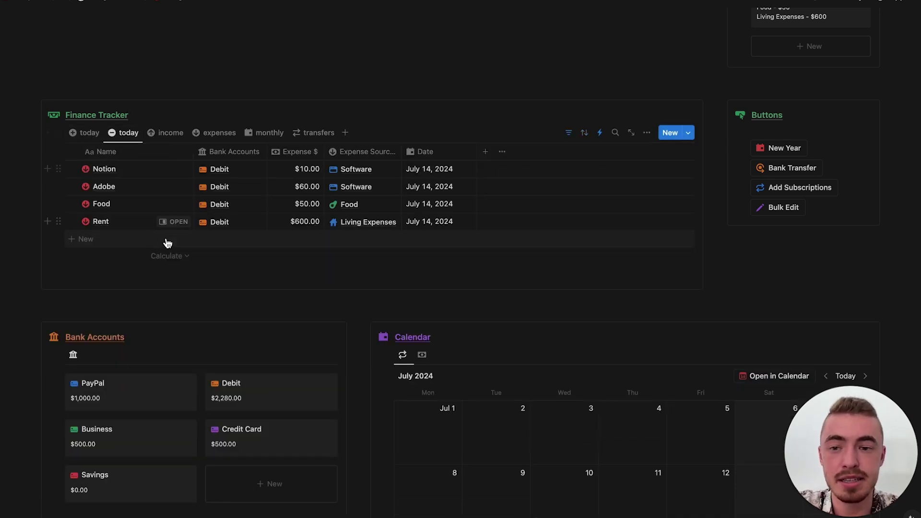
{"action": "scroll", "coordinate": [165, 243], "scroll_direction": "down", "scroll_amount": 5}
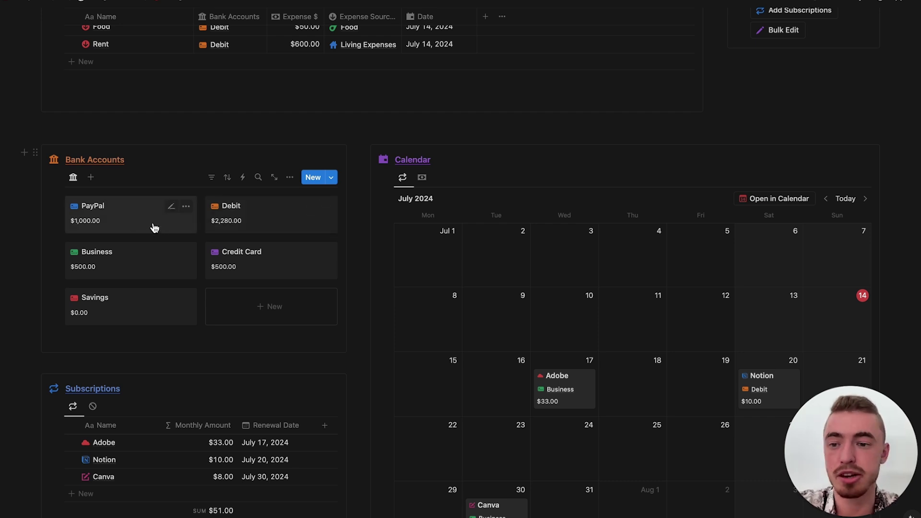
{"action": "left_click", "coordinate": [266, 226]}
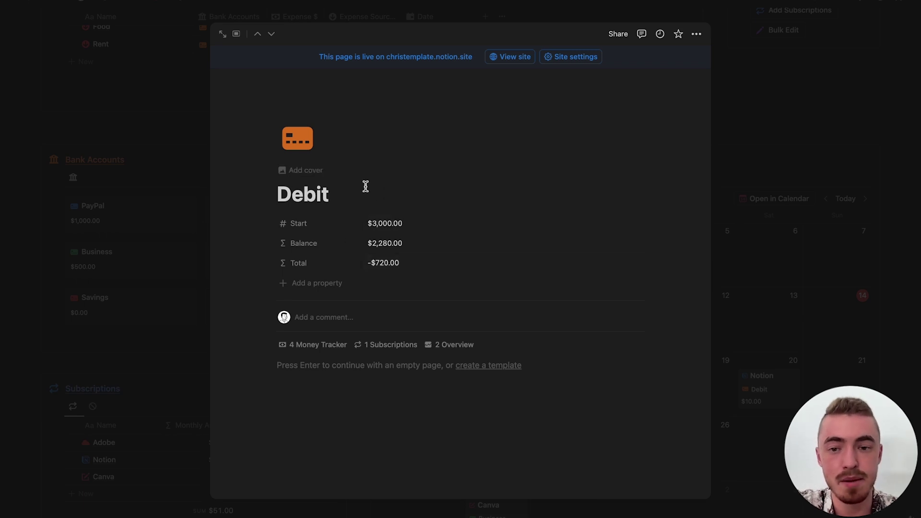
{"action": "left_click", "coordinate": [123, 179]}
{"action": "scroll", "coordinate": [201, 110], "scroll_direction": "up", "scroll_amount": 3}
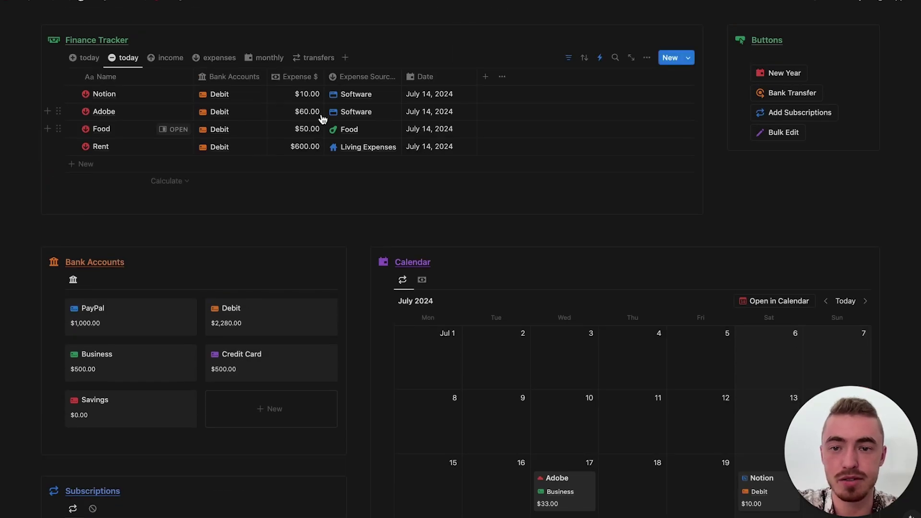
{"action": "scroll", "coordinate": [273, 269], "scroll_direction": "down", "scroll_amount": 2}
{"action": "left_click", "coordinate": [277, 246]}
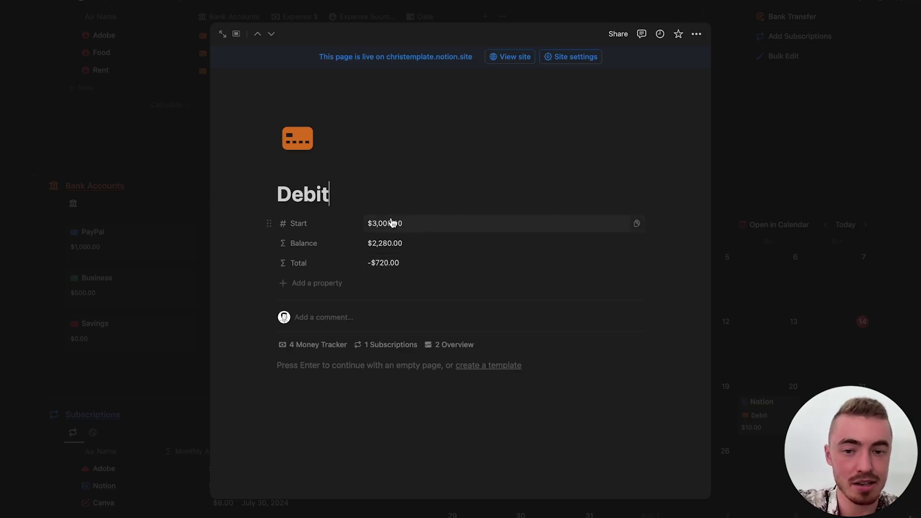
{"action": "left_click", "coordinate": [158, 233]}
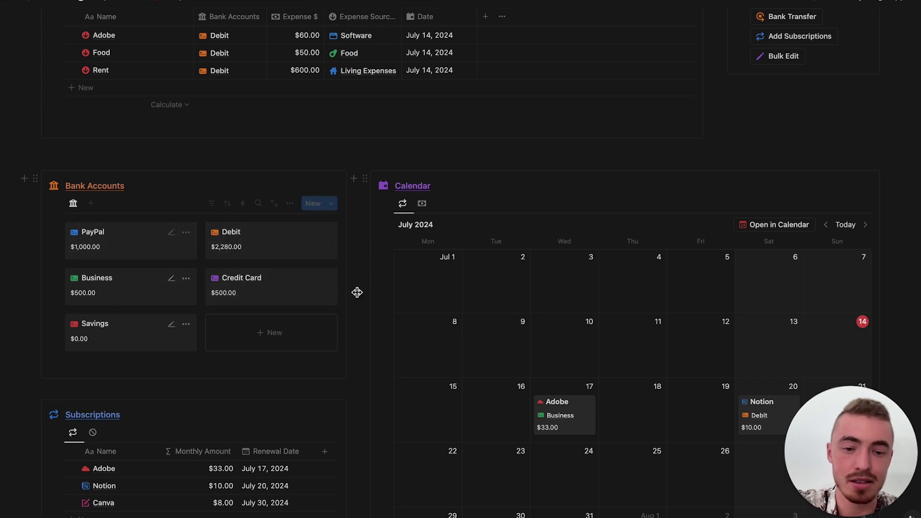
{"action": "scroll", "coordinate": [247, 304], "scroll_direction": "down", "scroll_amount": 5}
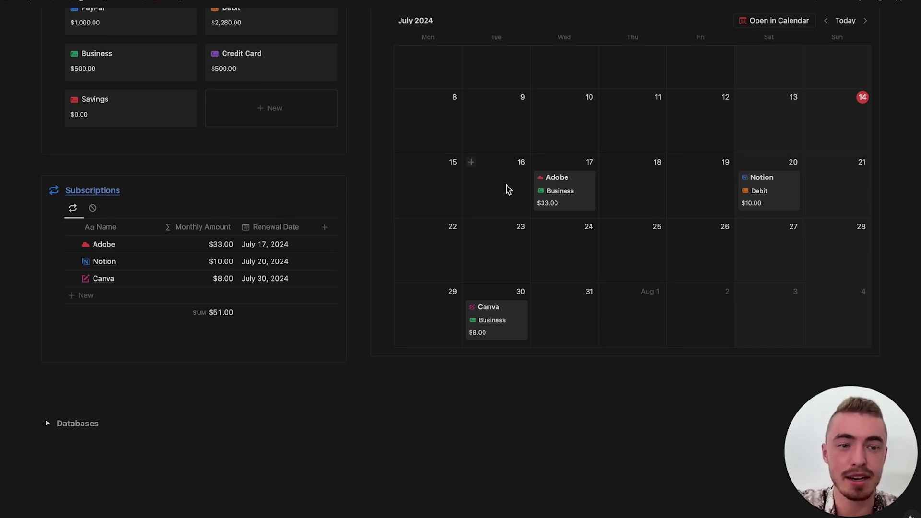
Step: Add a new subscription entry named Spotify
{"action": "scroll", "coordinate": [507, 189], "scroll_direction": "up", "scroll_amount": 1}
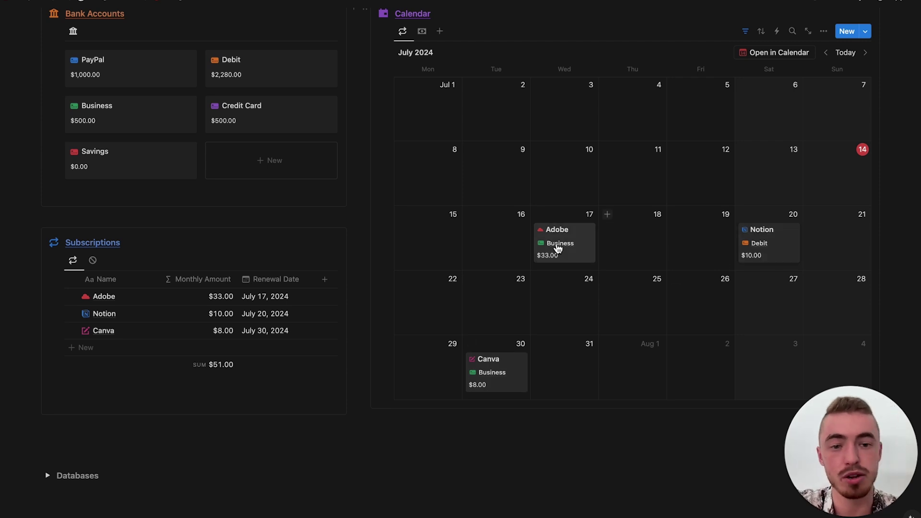
{"action": "scroll", "coordinate": [250, 232], "scroll_direction": "up", "scroll_amount": 1}
{"action": "scroll", "coordinate": [250, 216], "scroll_direction": "down", "scroll_amount": 2}
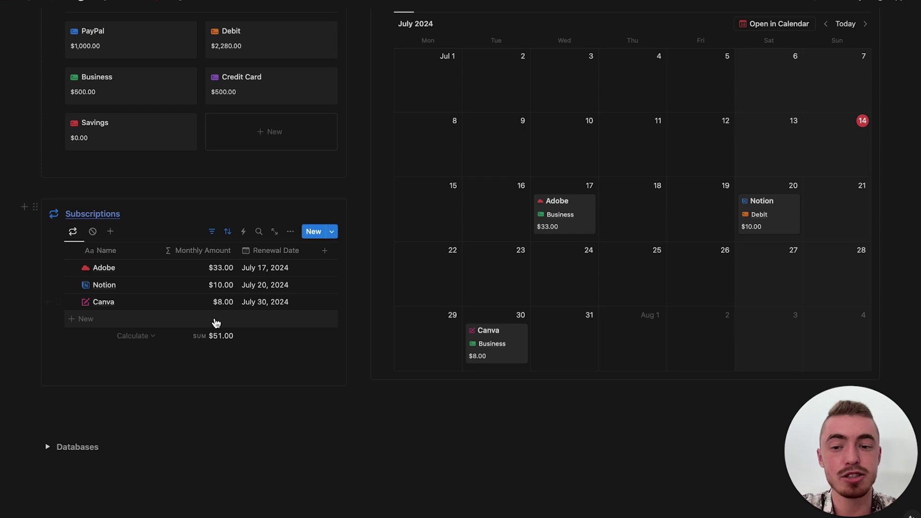
{"action": "scroll", "coordinate": [232, 218], "scroll_direction": "up", "scroll_amount": 10}
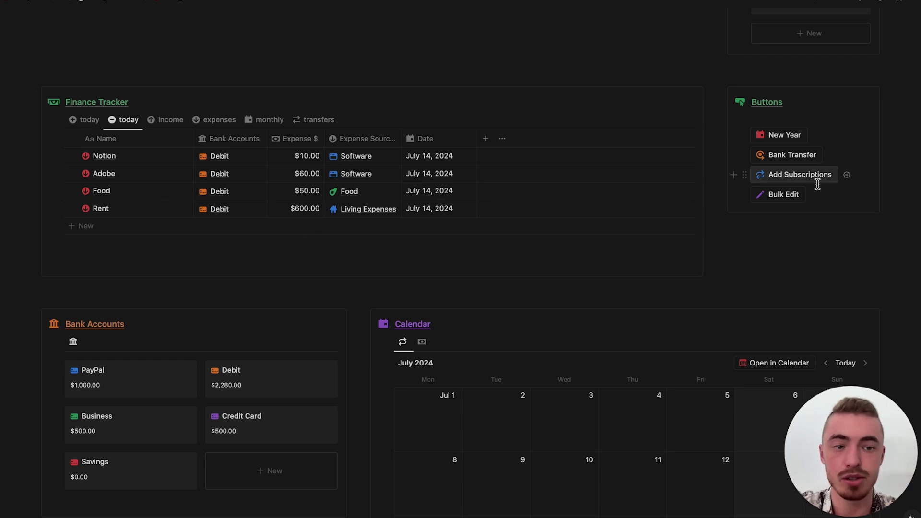
{"action": "scroll", "coordinate": [512, 266], "scroll_direction": "down", "scroll_amount": 6}
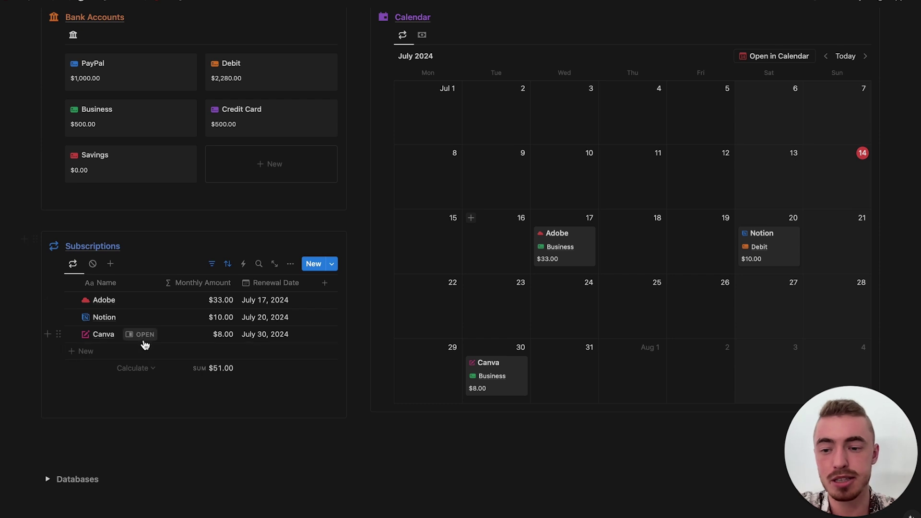
{"action": "left_click", "coordinate": [145, 353]}
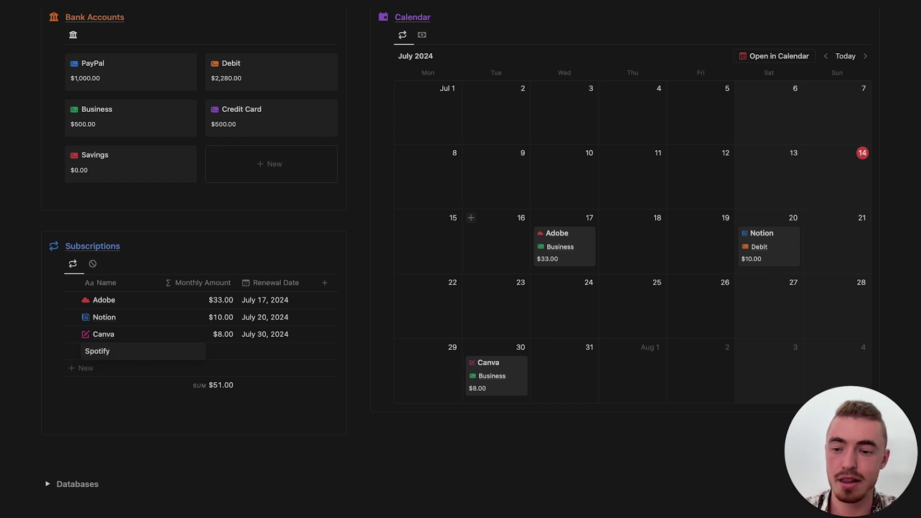
{"action": "key", "text": "Return"}
Step: Link Spotify to Debit at $8, billed Monthly, with subscription type Software
{"action": "scroll", "coordinate": [460, 303], "scroll_direction": "down", "scroll_amount": 1}
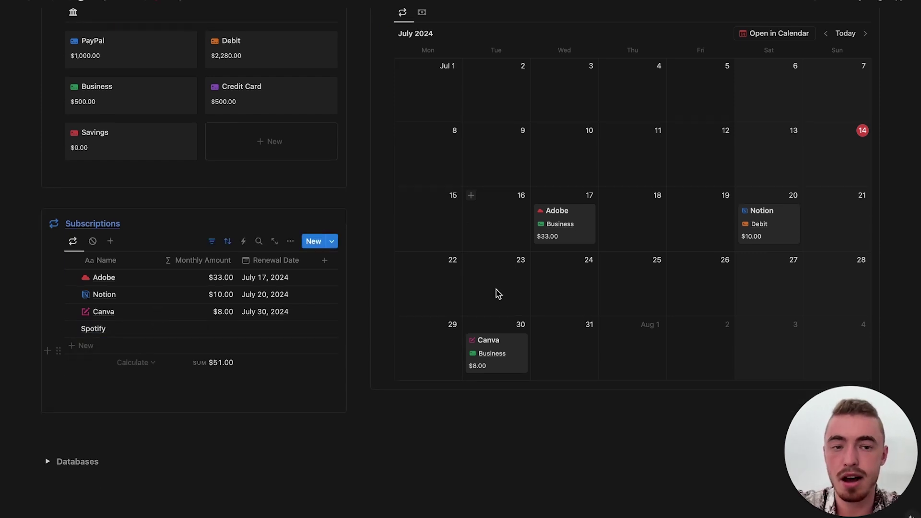
{"action": "left_click", "coordinate": [597, 88]}
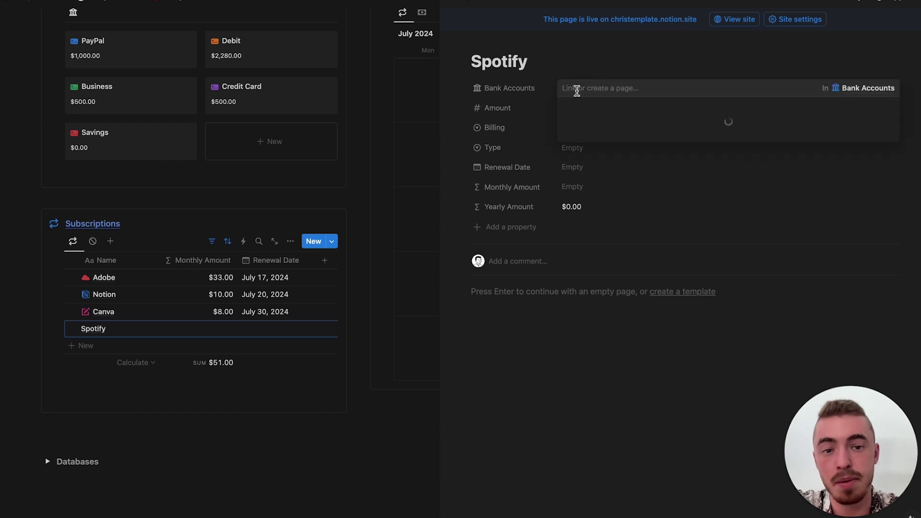
{"action": "left_click", "coordinate": [606, 126]}
{"action": "left_click", "coordinate": [518, 111]}
{"action": "left_click", "coordinate": [595, 109]}
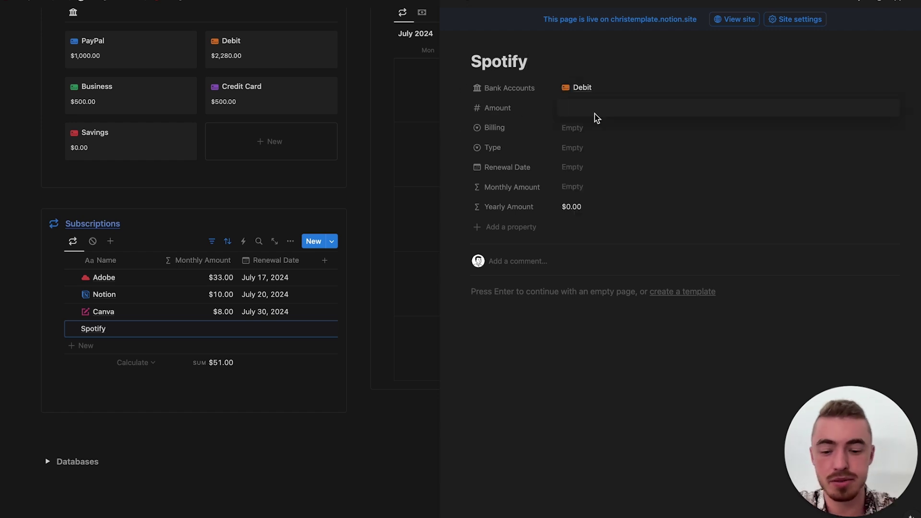
{"action": "type", "text": "8"}
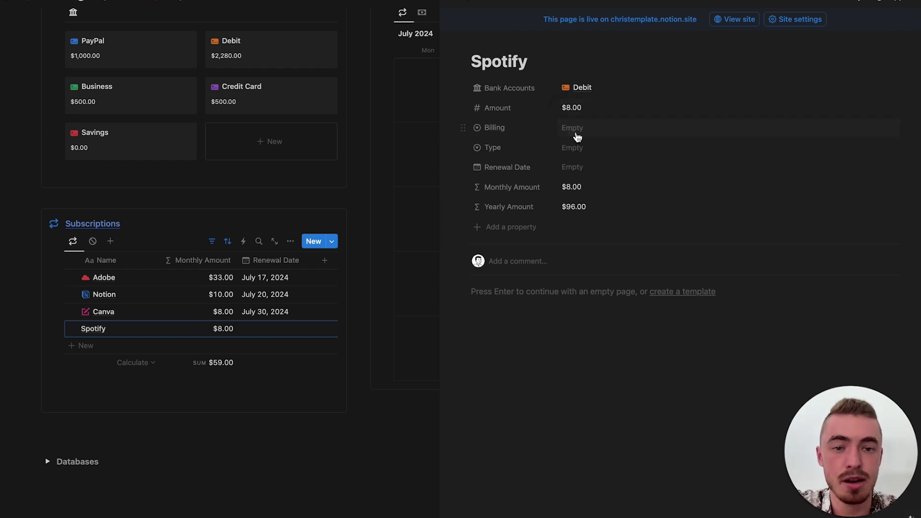
{"action": "left_click", "coordinate": [577, 137]}
{"action": "left_click", "coordinate": [596, 179]}
{"action": "left_click", "coordinate": [633, 148]}
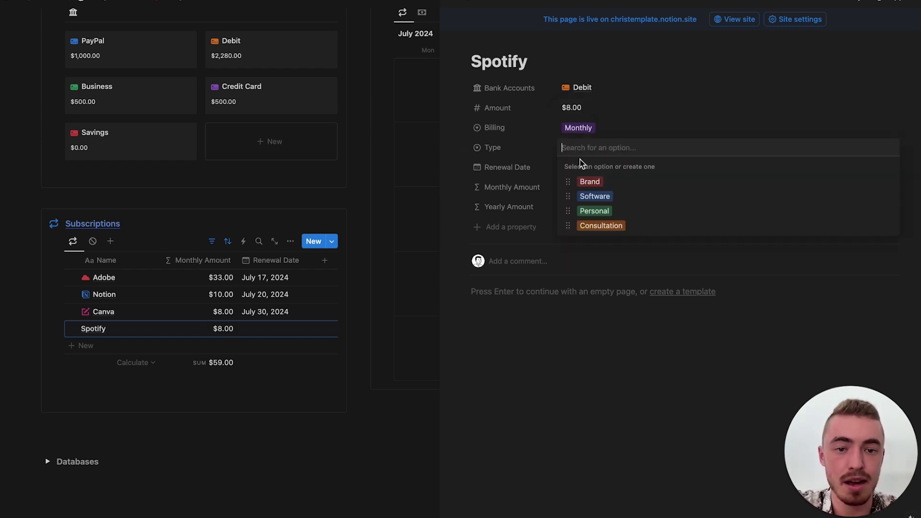
{"action": "left_click", "coordinate": [595, 196]}
Step: Set Spotify's renewal date to August 14, 2024
{"action": "left_click", "coordinate": [586, 167]}
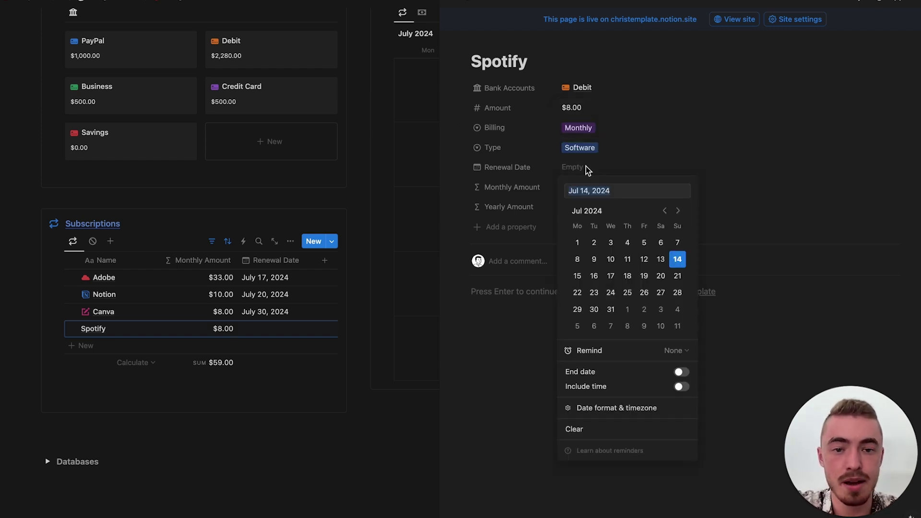
{"action": "left_click", "coordinate": [676, 260]}
{"action": "left_click", "coordinate": [678, 211]}
{"action": "left_click", "coordinate": [610, 275]}
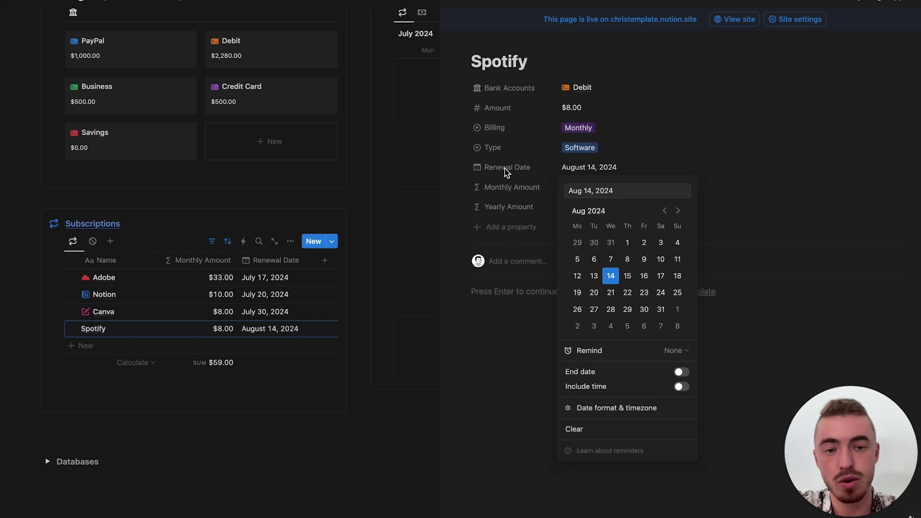
{"action": "left_click", "coordinate": [507, 172]}
Step: Give the Spotify page a green music-note icon and close it
{"action": "left_click", "coordinate": [494, 39]}
{"action": "left_click", "coordinate": [422, 83]}
{"action": "type", "text": "musi"}
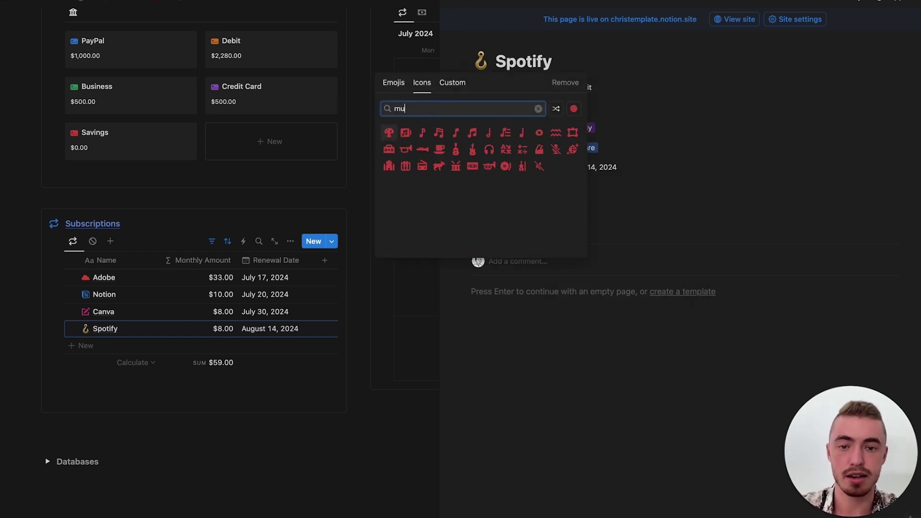
{"action": "left_click", "coordinate": [573, 109]}
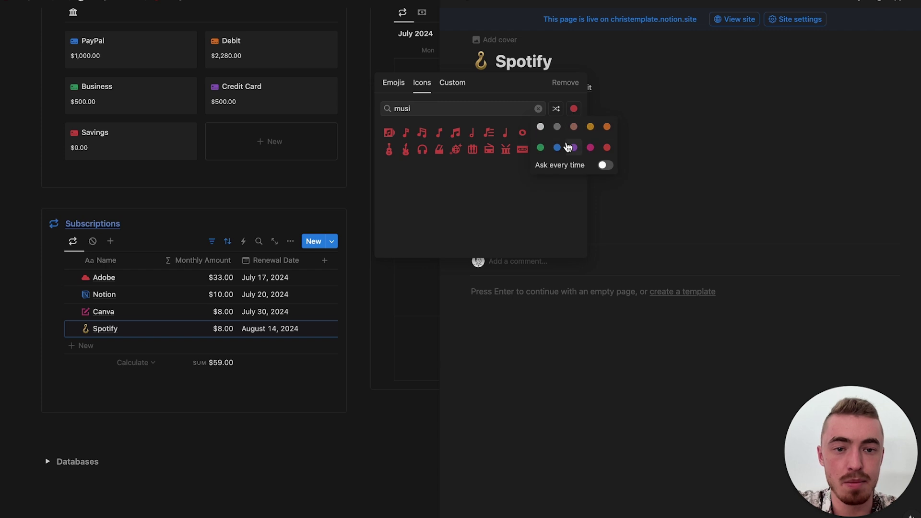
{"action": "left_click", "coordinate": [542, 148]}
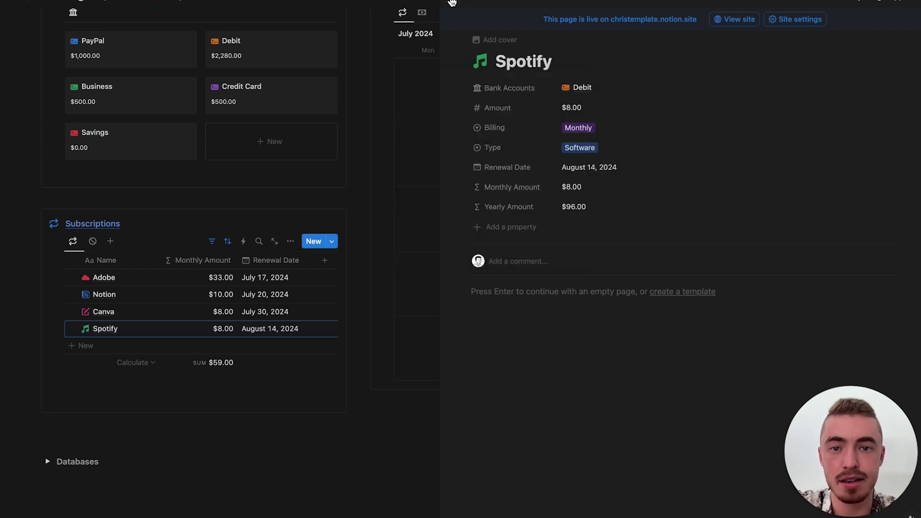
{"action": "key", "text": "Escape"}
{"action": "scroll", "coordinate": [704, 117], "scroll_direction": "up", "scroll_amount": 2}
{"action": "left_click", "coordinate": [864, 79]}
Step: Return the calendar to July and add a Spotify Finance Tracker row linked to Debit
{"action": "left_click", "coordinate": [826, 80]}
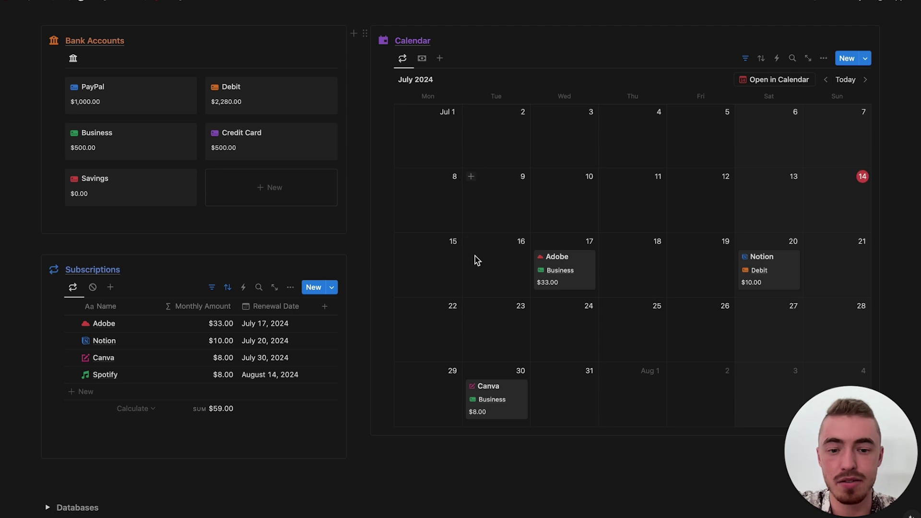
{"action": "scroll", "coordinate": [533, 216], "scroll_direction": "up", "scroll_amount": 5}
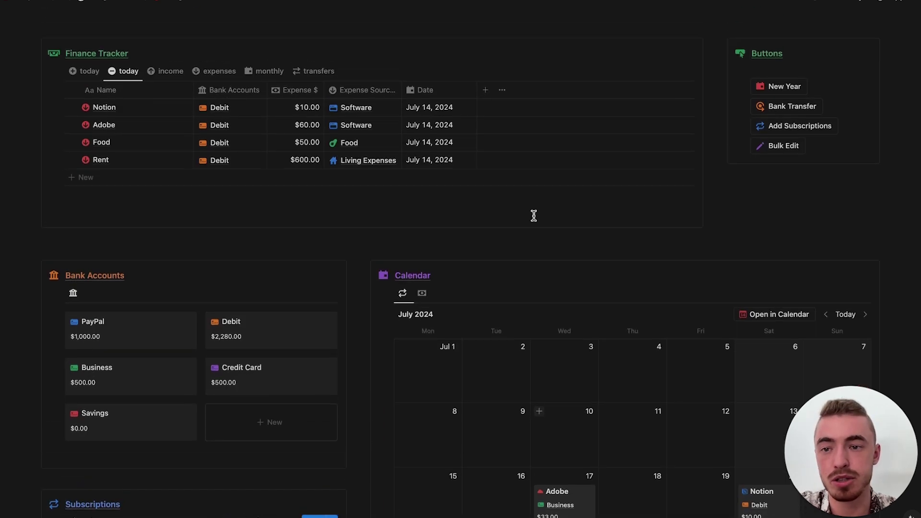
{"action": "left_click", "coordinate": [152, 179]}
{"action": "type", "text": "Spotify"}
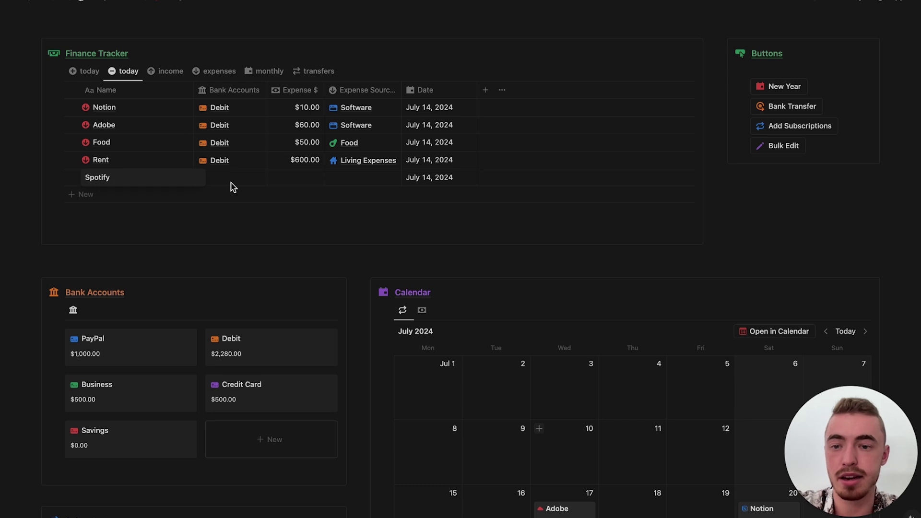
{"action": "left_click", "coordinate": [232, 187]}
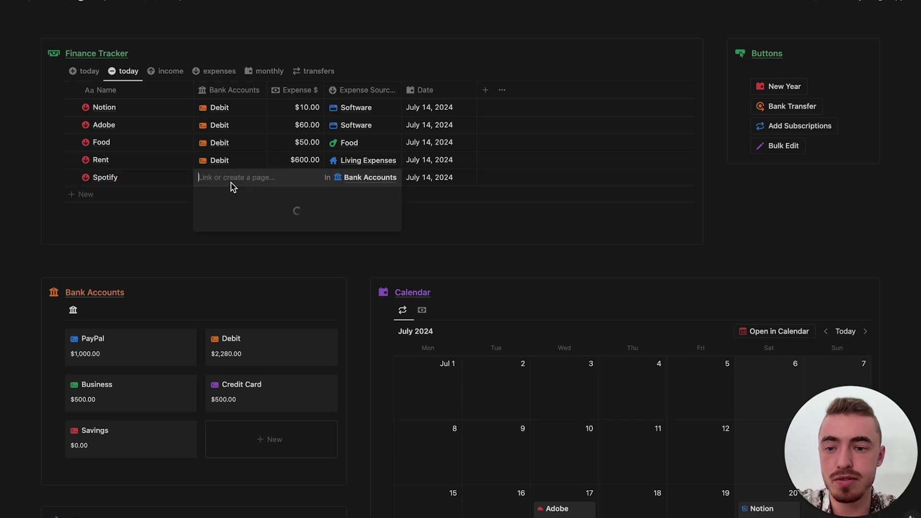
{"action": "left_click", "coordinate": [216, 211]}
{"action": "key", "text": "Escape"}
Step: Give Spotify an $8 expense amount with Software as its expense source
{"action": "left_click", "coordinate": [312, 179]}
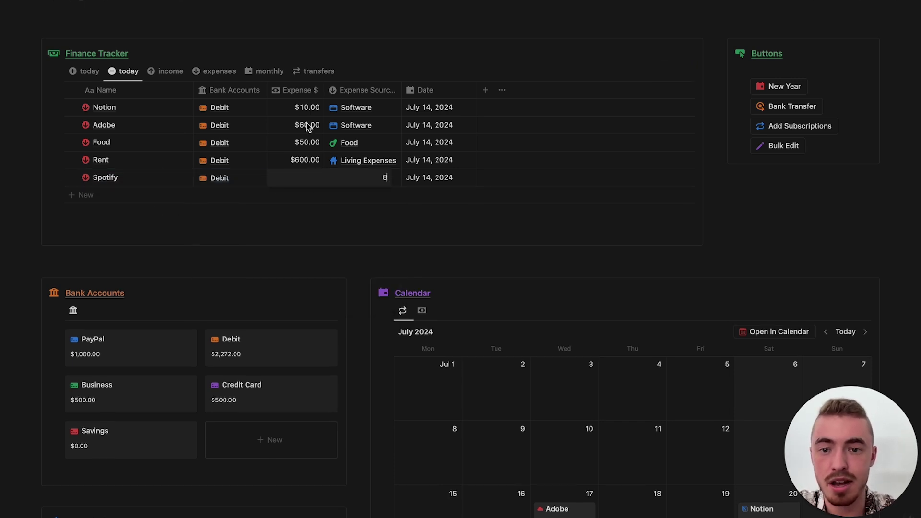
{"action": "type", "text": "8"}
{"action": "key", "text": "Return"}
{"action": "left_click", "coordinate": [356, 179]}
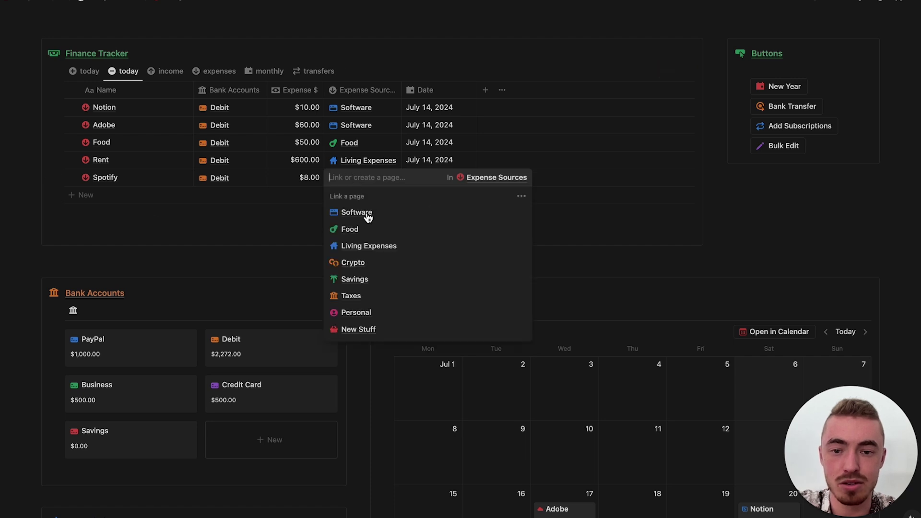
{"action": "left_click", "coordinate": [368, 217]}
{"action": "scroll", "coordinate": [289, 129], "scroll_direction": "up", "scroll_amount": 2}
{"action": "scroll", "coordinate": [290, 129], "scroll_direction": "down", "scroll_amount": 10}
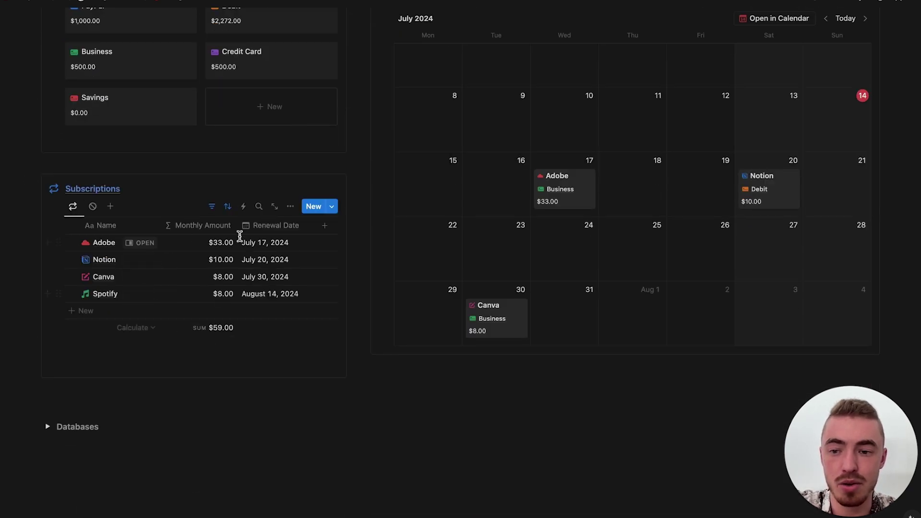
{"action": "scroll", "coordinate": [236, 251], "scroll_direction": "up", "scroll_amount": 8}
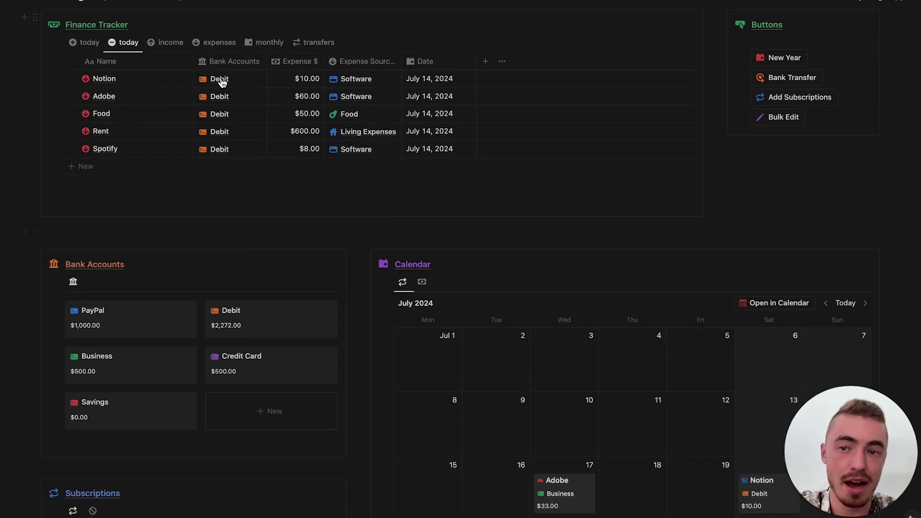
{"action": "scroll", "coordinate": [279, 115], "scroll_direction": "up", "scroll_amount": 2}
{"action": "scroll", "coordinate": [220, 220], "scroll_direction": "down", "scroll_amount": 10}
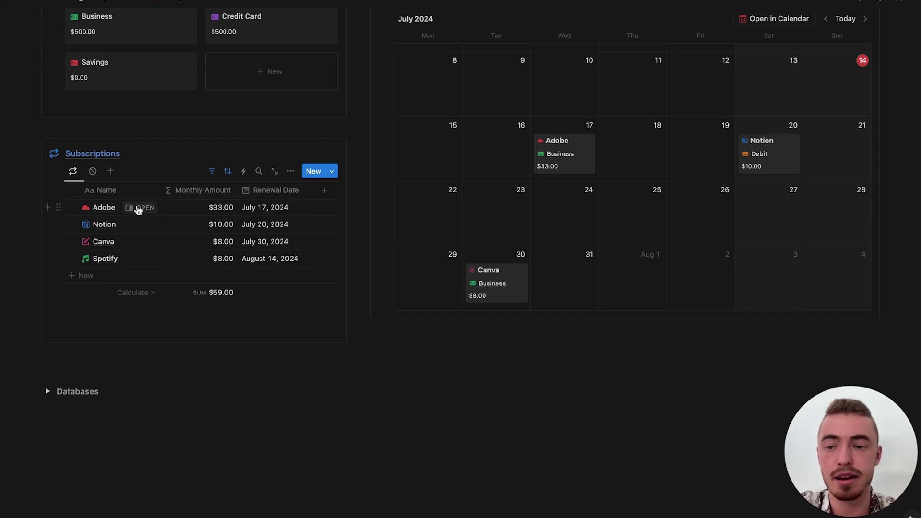
{"action": "left_click", "coordinate": [139, 209]}
{"action": "left_click", "coordinate": [591, 127]}
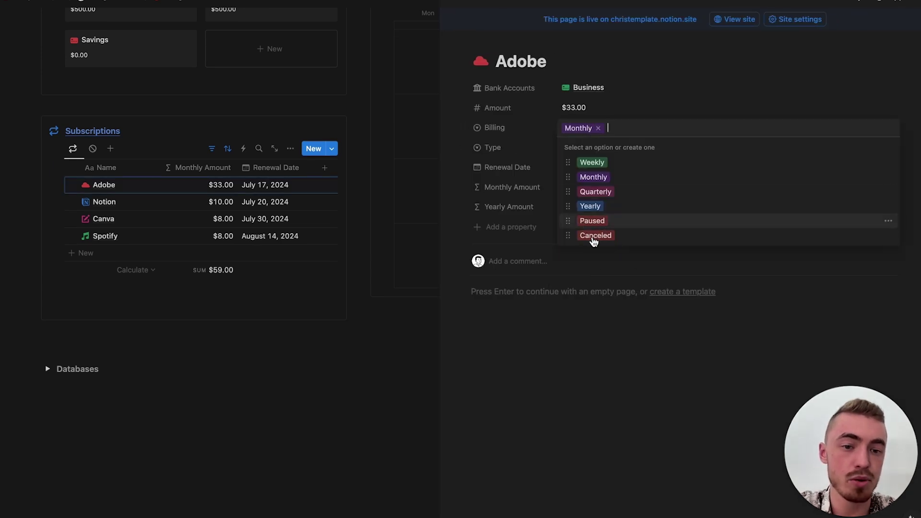
{"action": "left_click", "coordinate": [480, 45]}
{"action": "left_click", "coordinate": [454, 1]}
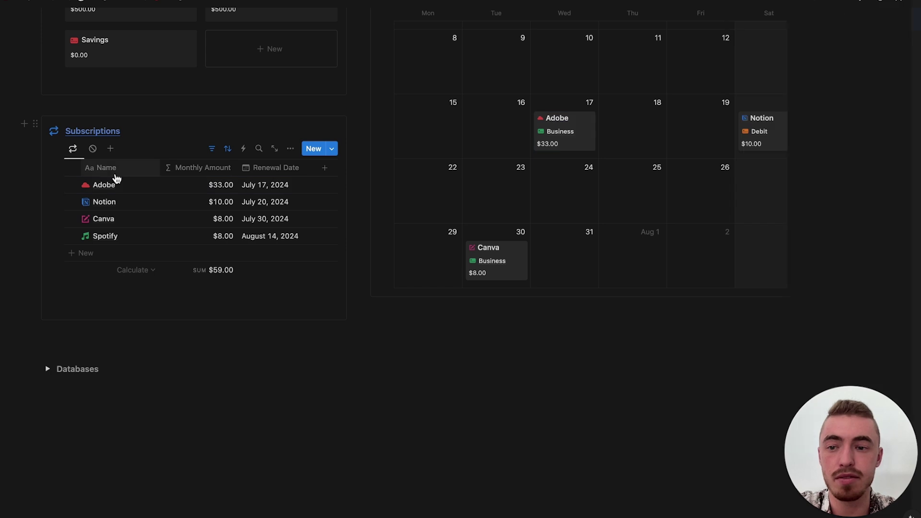
{"action": "left_click", "coordinate": [92, 171]}
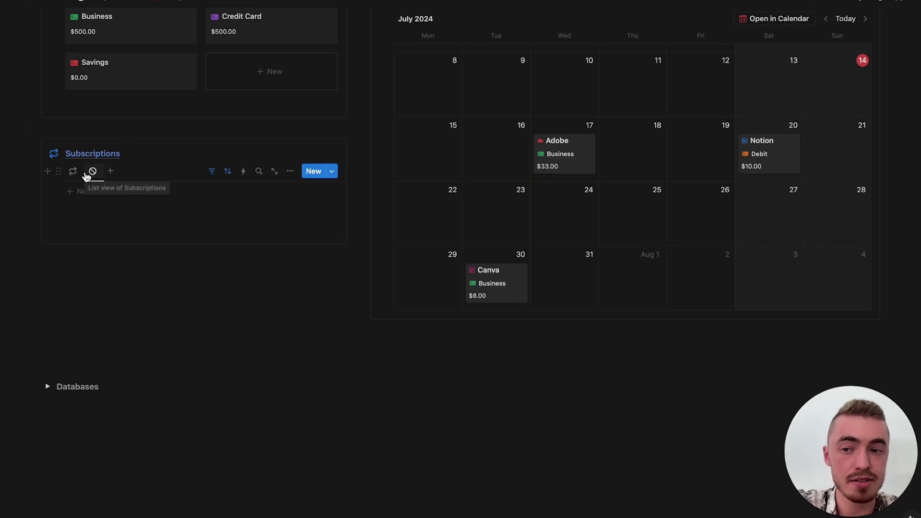
{"action": "left_click", "coordinate": [72, 173]}
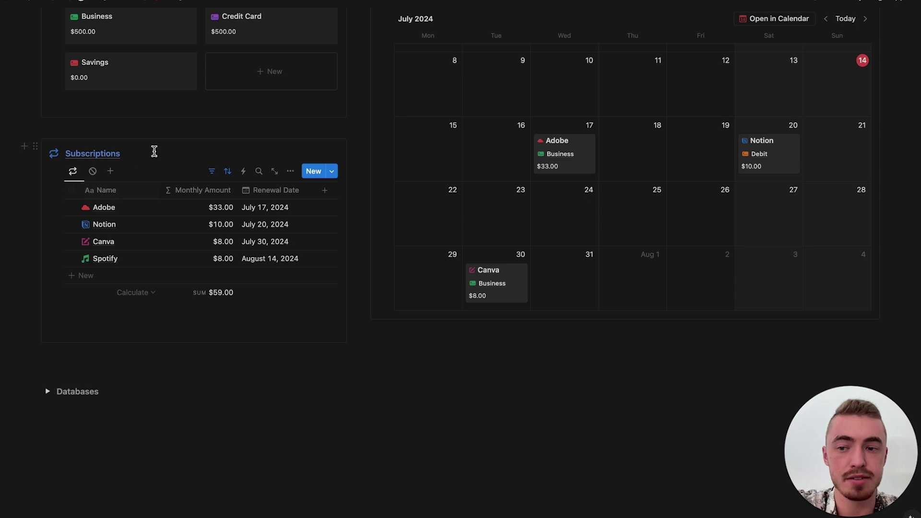
{"action": "scroll", "coordinate": [545, 259], "scroll_direction": "up", "scroll_amount": 5}
{"action": "scroll", "coordinate": [545, 257], "scroll_direction": "up", "scroll_amount": 3}
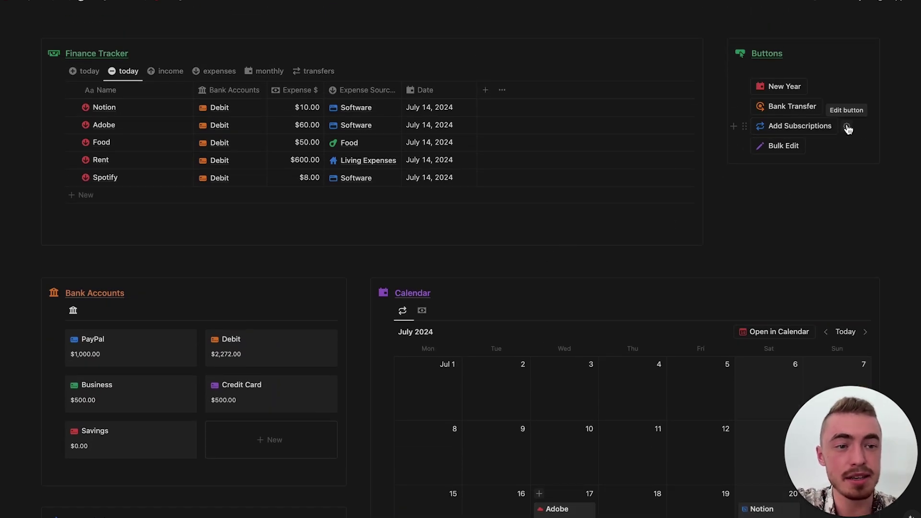
Step: Open the Add Subscriptions button settings and duplicate its Notion step below
{"action": "left_click", "coordinate": [846, 126]}
{"action": "scroll", "coordinate": [754, 272], "scroll_direction": "down", "scroll_amount": 3}
{"action": "scroll", "coordinate": [754, 273], "scroll_direction": "down", "scroll_amount": 5}
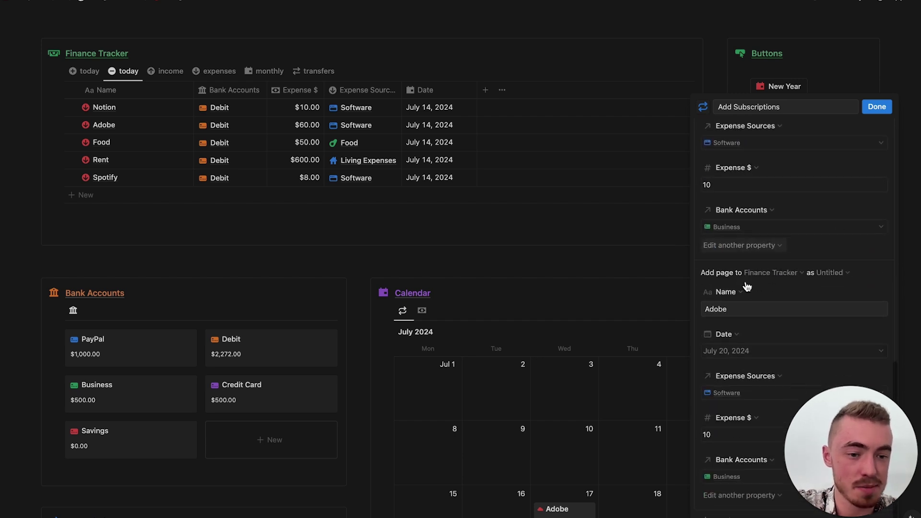
{"action": "scroll", "coordinate": [746, 284], "scroll_direction": "up", "scroll_amount": 8}
{"action": "scroll", "coordinate": [746, 282], "scroll_direction": "up", "scroll_amount": 1}
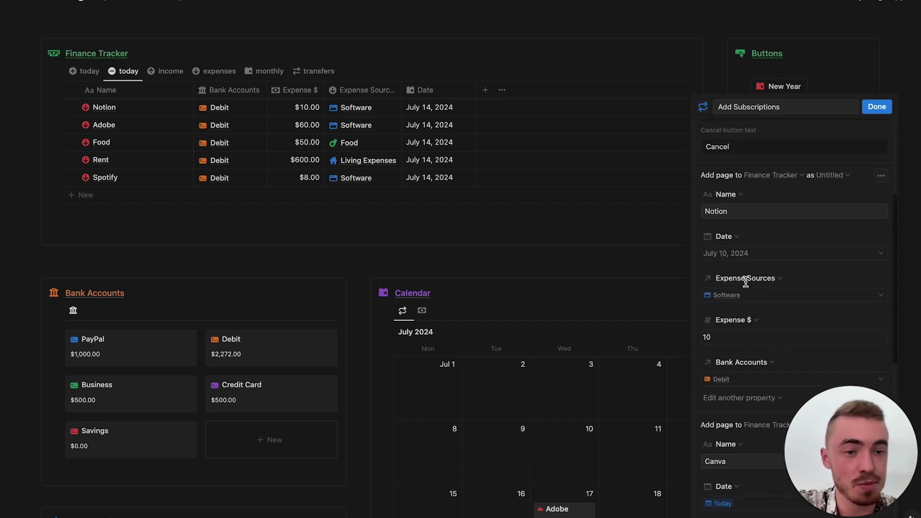
{"action": "left_click", "coordinate": [883, 179]}
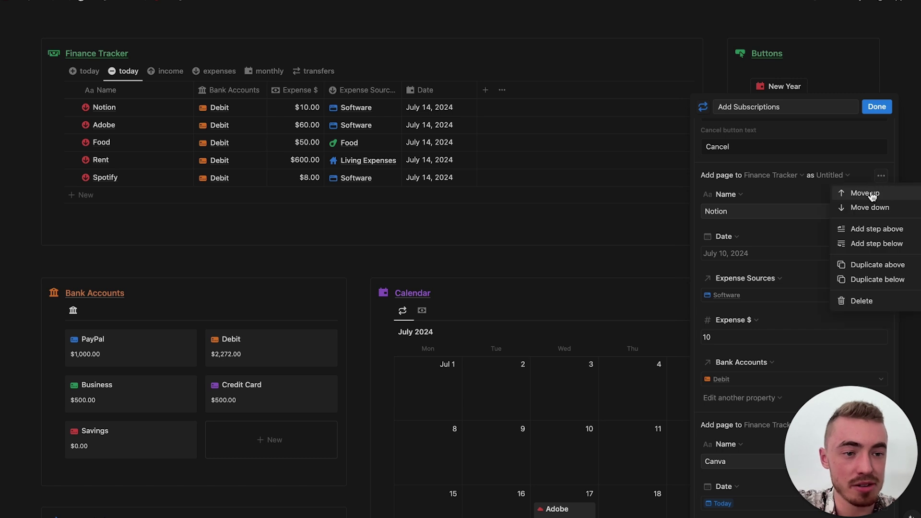
{"action": "left_click", "coordinate": [844, 278]}
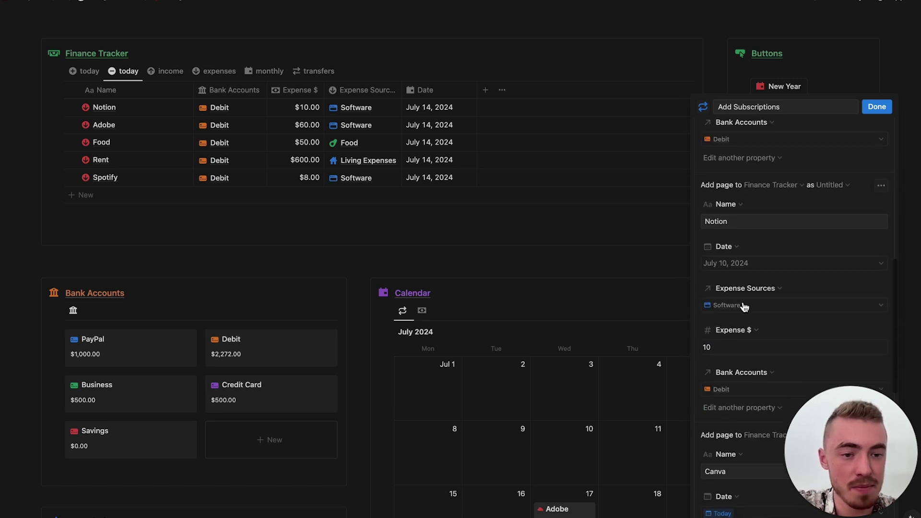
Step: Rename the duplicated step Spotify with an $8 expense amount and save
{"action": "double_click", "coordinate": [710, 218]}
{"action": "type", "text": "Sp"}
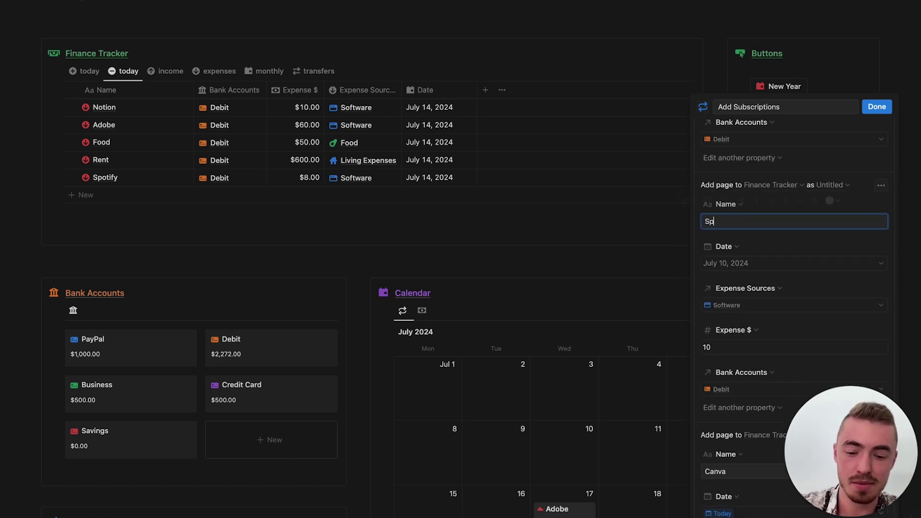
{"action": "scroll", "coordinate": [755, 281], "scroll_direction": "down", "scroll_amount": 2}
{"action": "left_click", "coordinate": [747, 270]}
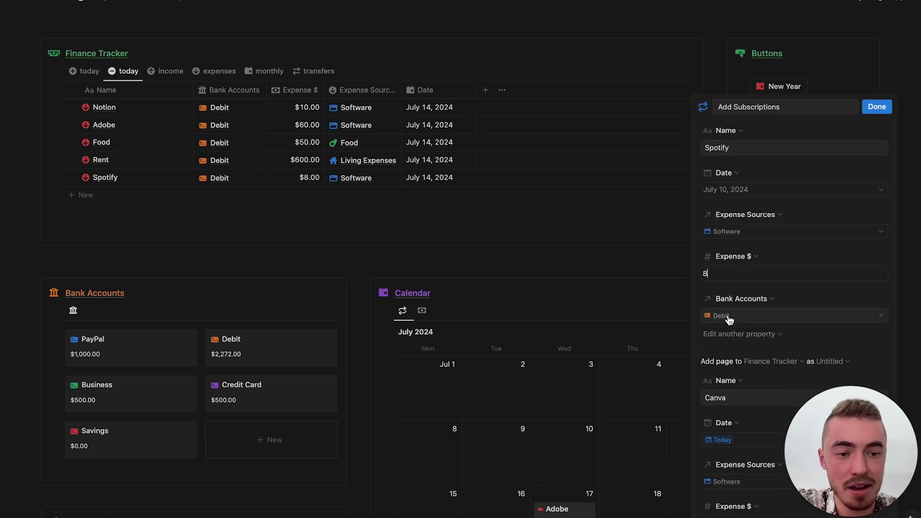
{"action": "left_click", "coordinate": [877, 106]}
Step: Set the Spotify step's date to July 14, 2024 and save the button
{"action": "left_click", "coordinate": [847, 127]}
{"action": "scroll", "coordinate": [805, 284], "scroll_direction": "down", "scroll_amount": 10}
{"action": "scroll", "coordinate": [805, 285], "scroll_direction": "down", "scroll_amount": 3}
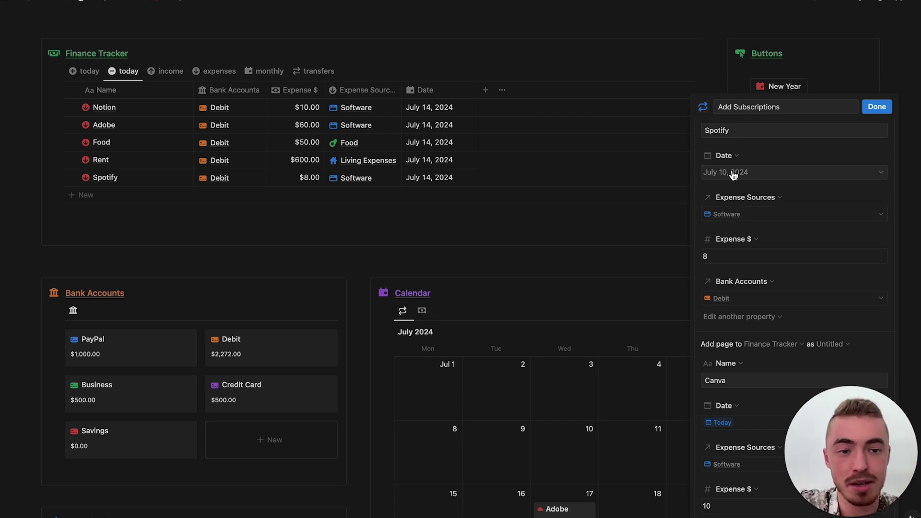
{"action": "scroll", "coordinate": [740, 246], "scroll_direction": "up", "scroll_amount": 1}
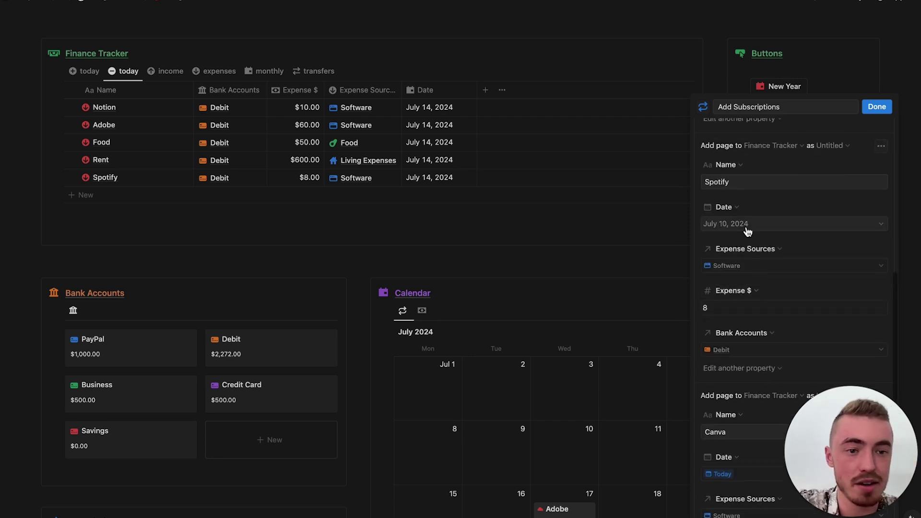
{"action": "left_click", "coordinate": [746, 226]}
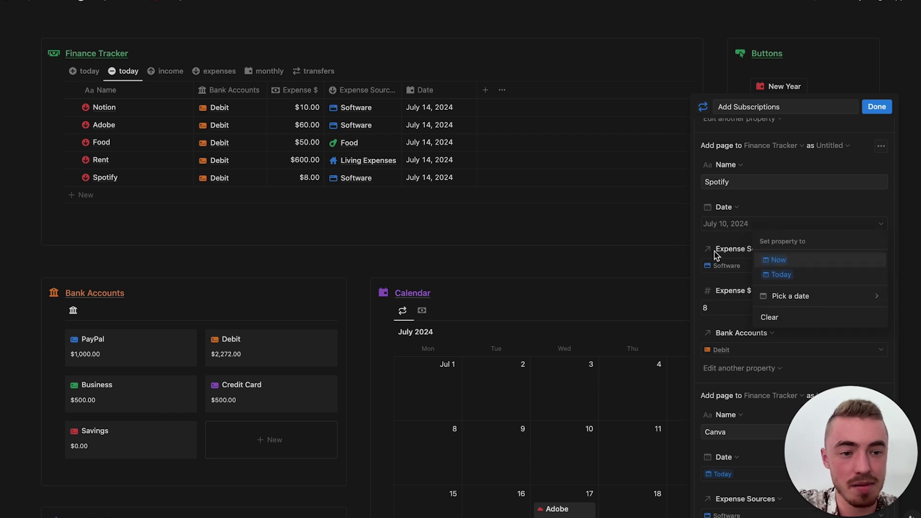
{"action": "left_click", "coordinate": [791, 297]}
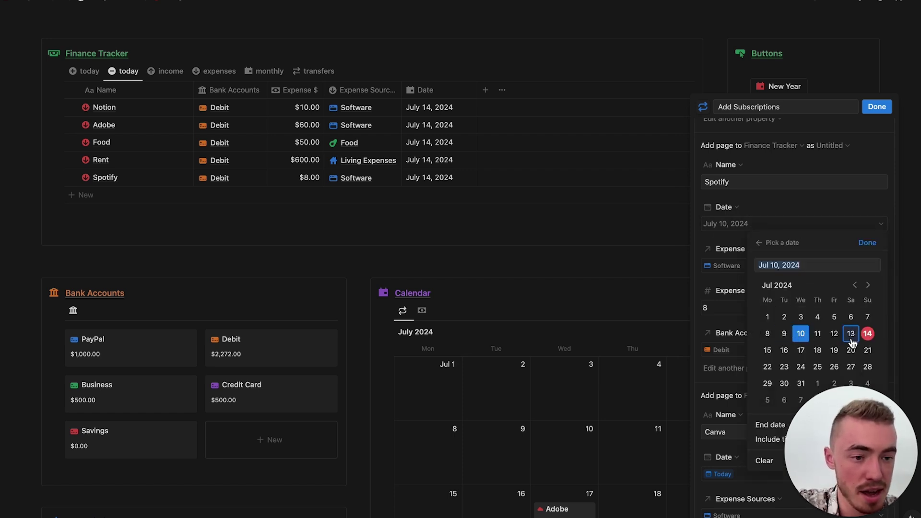
{"action": "left_click", "coordinate": [866, 334]}
{"action": "left_click", "coordinate": [867, 243]}
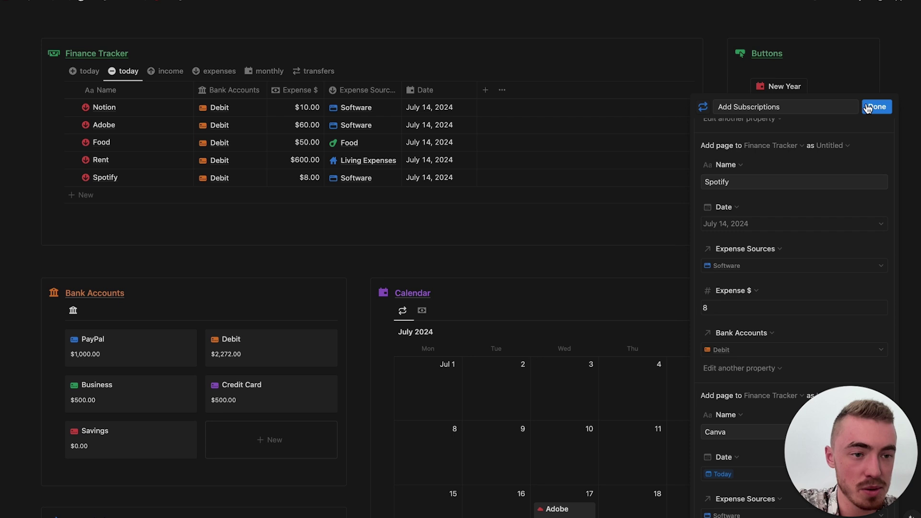
{"action": "left_click", "coordinate": [876, 107]}
{"action": "scroll", "coordinate": [727, 129], "scroll_direction": "up", "scroll_amount": 1}
{"action": "scroll", "coordinate": [767, 149], "scroll_direction": "up", "scroll_amount": 1}
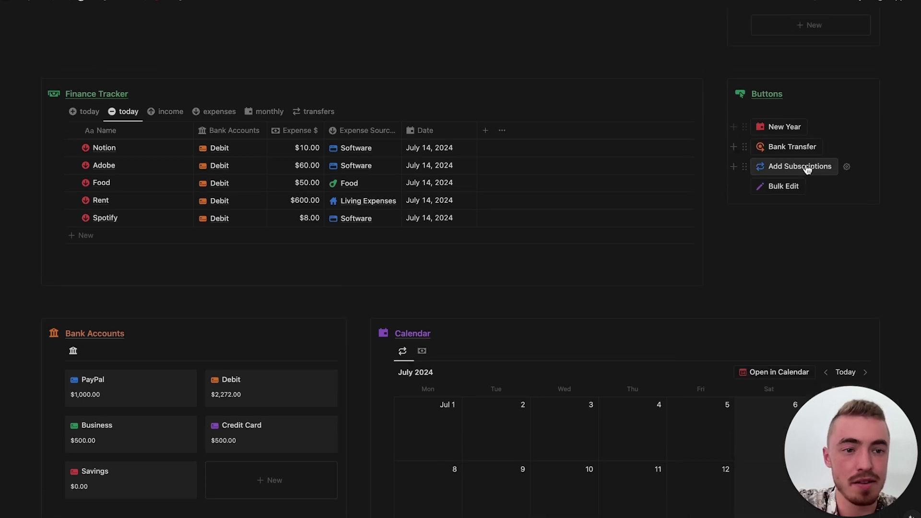
{"action": "left_click", "coordinate": [815, 173]}
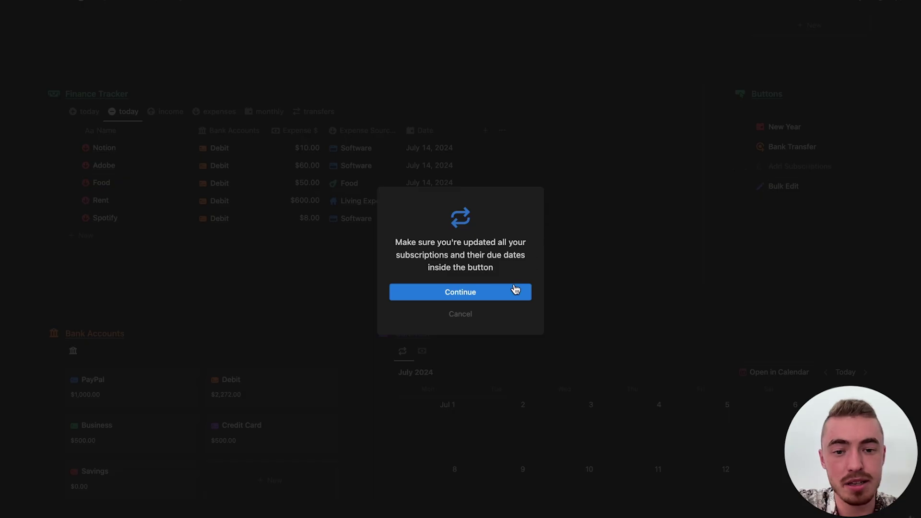
{"action": "left_click", "coordinate": [510, 293]}
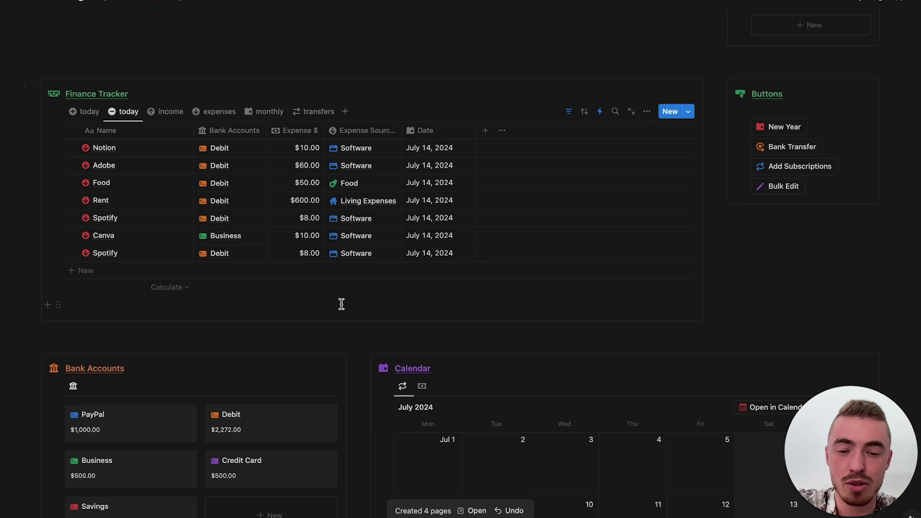
{"action": "scroll", "coordinate": [341, 304], "scroll_direction": "down", "scroll_amount": 6}
{"action": "scroll", "coordinate": [444, 349], "scroll_direction": "up", "scroll_amount": 6}
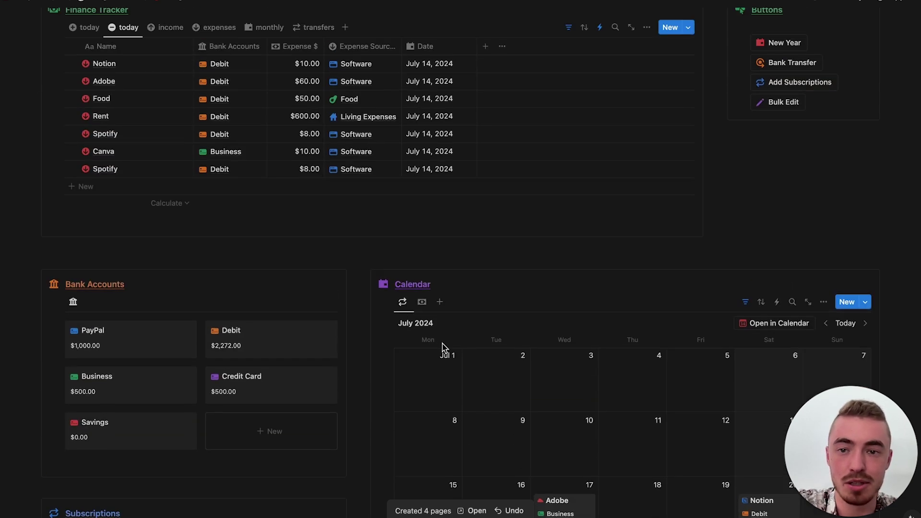
{"action": "scroll", "coordinate": [545, 329], "scroll_direction": "up", "scroll_amount": 4}
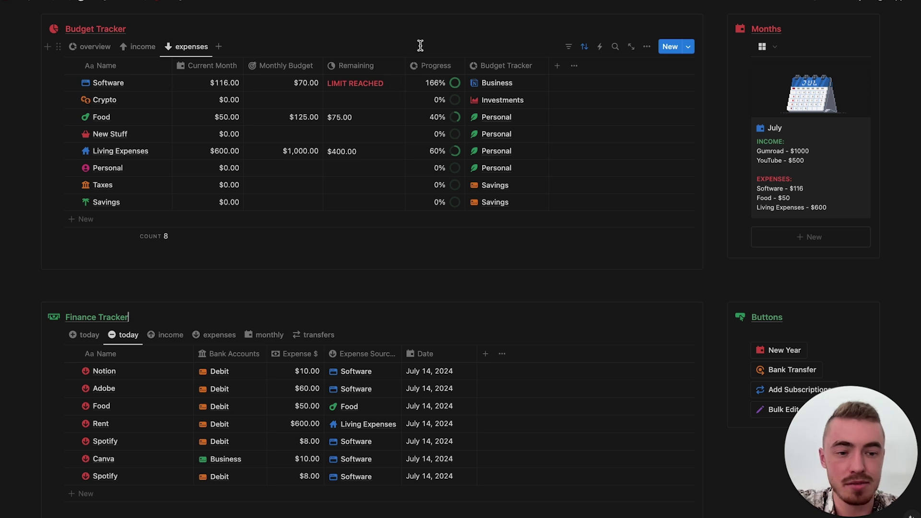
{"action": "scroll", "coordinate": [419, 45], "scroll_direction": "down", "scroll_amount": 3}
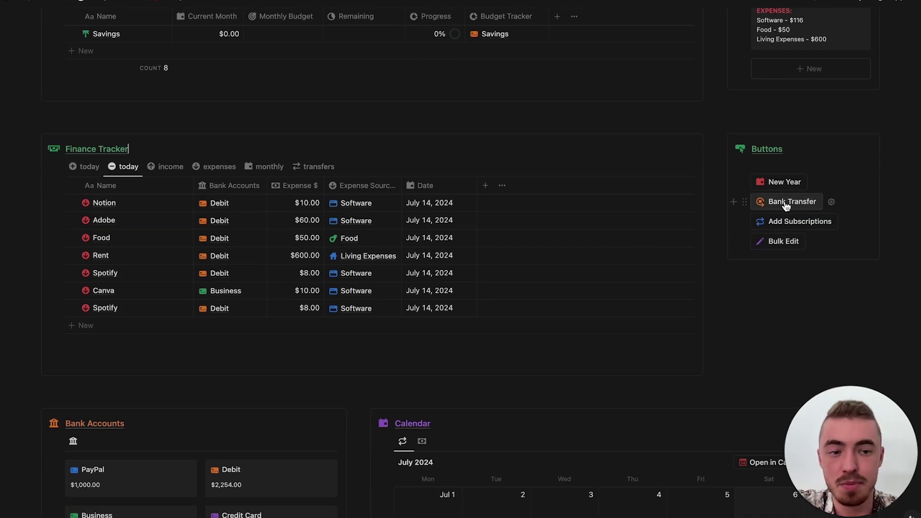
{"action": "scroll", "coordinate": [705, 312], "scroll_direction": "down", "scroll_amount": 5}
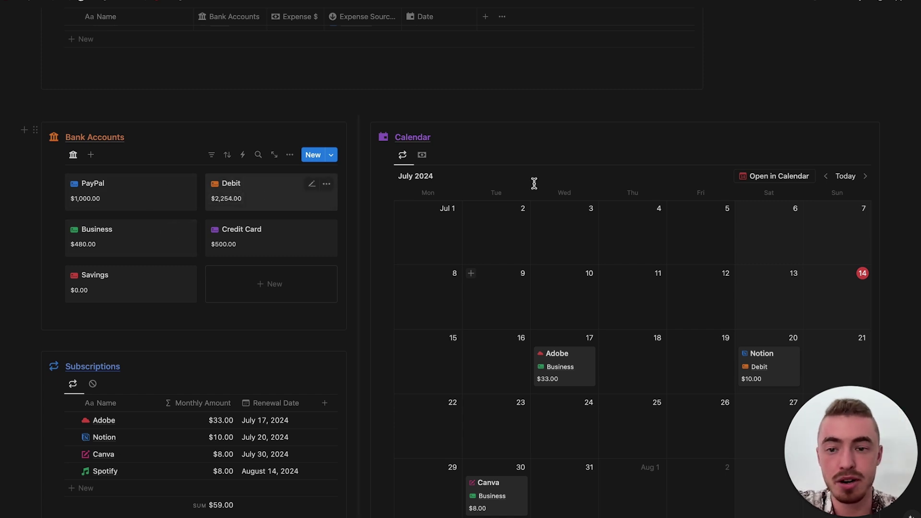
{"action": "scroll", "coordinate": [551, 185], "scroll_direction": "up", "scroll_amount": 4}
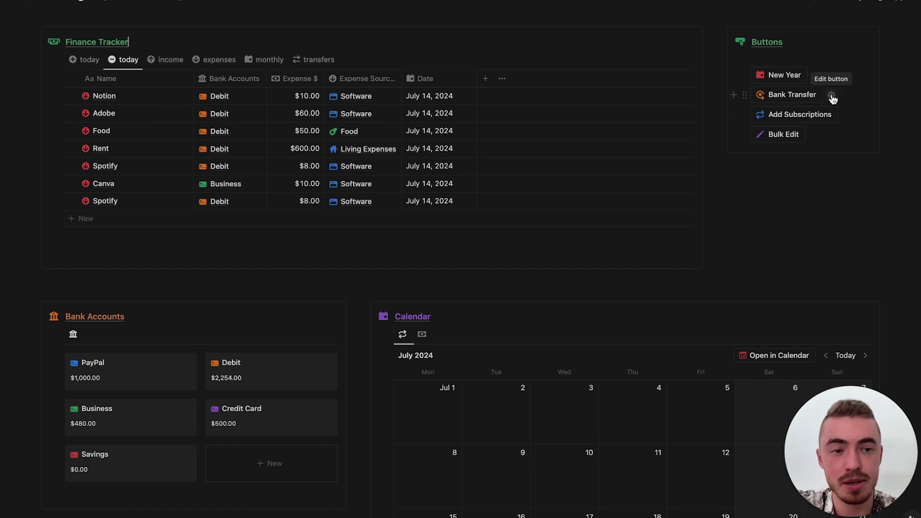
{"action": "scroll", "coordinate": [571, 218], "scroll_direction": "up", "scroll_amount": 4}
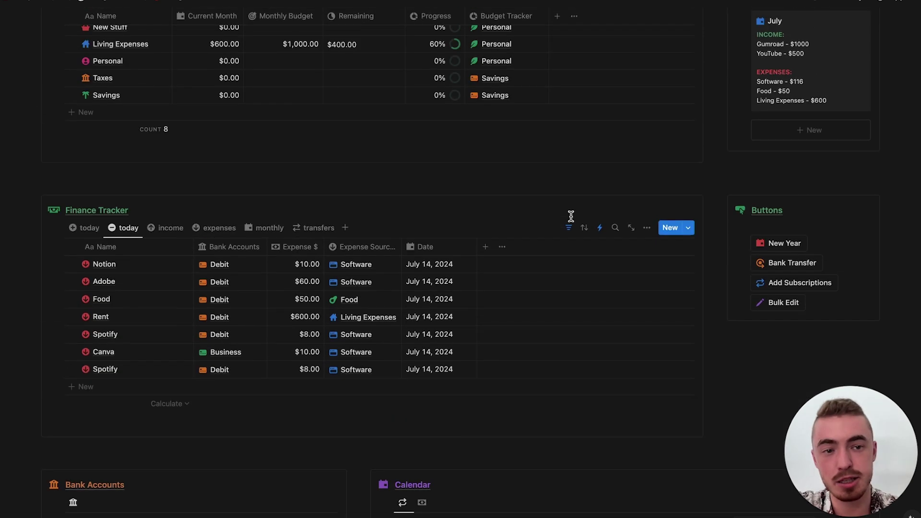
{"action": "scroll", "coordinate": [571, 217], "scroll_direction": "down", "scroll_amount": 4}
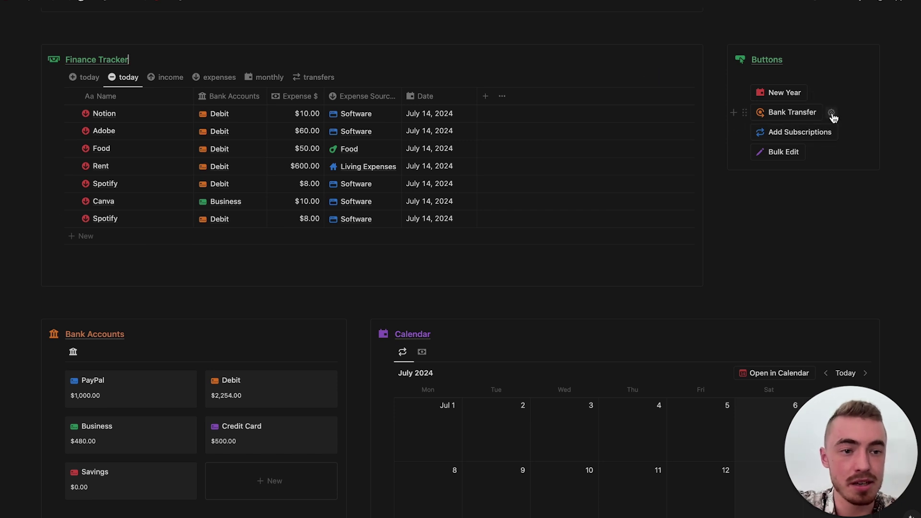
{"action": "left_click", "coordinate": [831, 115]}
{"action": "scroll", "coordinate": [795, 240], "scroll_direction": "down", "scroll_amount": 3}
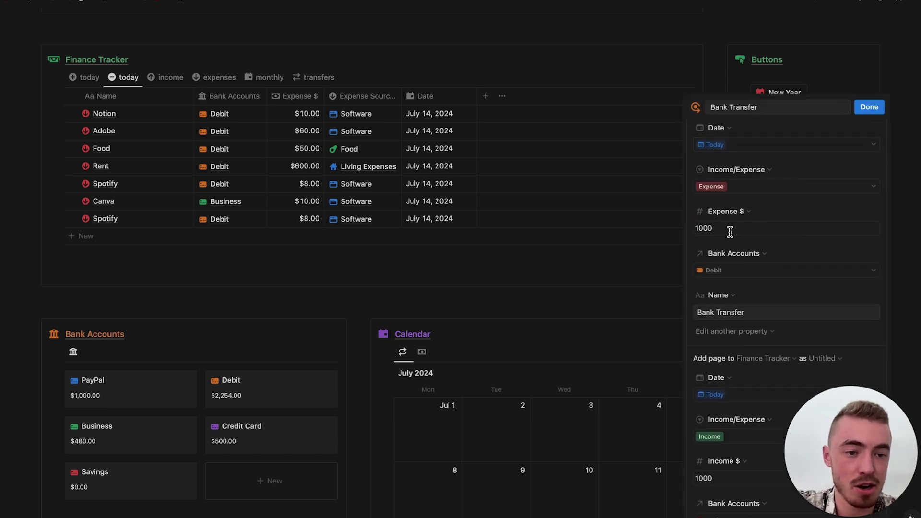
{"action": "scroll", "coordinate": [730, 232], "scroll_direction": "down", "scroll_amount": 1}
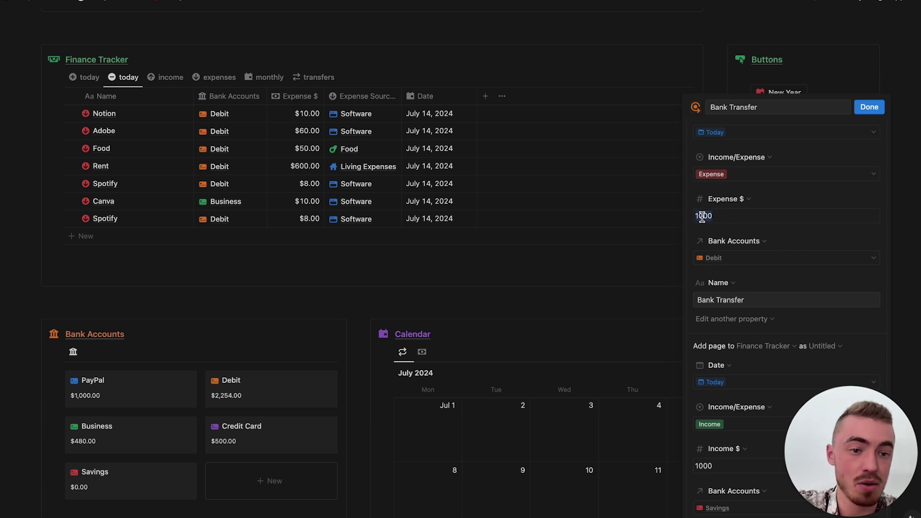
{"action": "scroll", "coordinate": [727, 235], "scroll_direction": "down", "scroll_amount": 3}
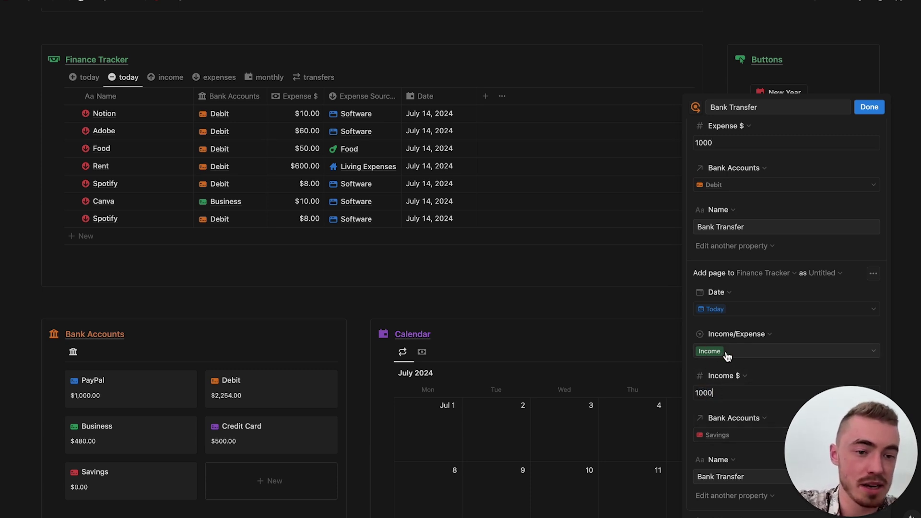
{"action": "scroll", "coordinate": [718, 353], "scroll_direction": "up", "scroll_amount": 3}
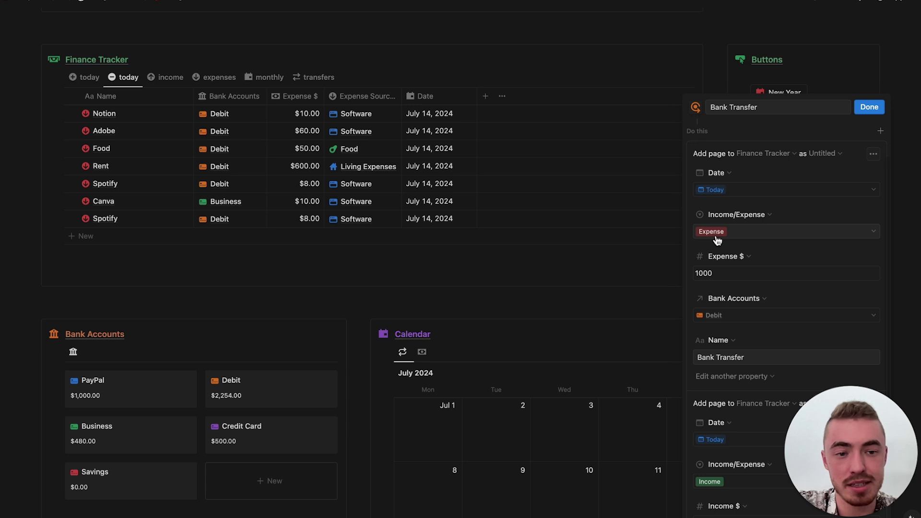
{"action": "scroll", "coordinate": [717, 263], "scroll_direction": "down", "scroll_amount": 3}
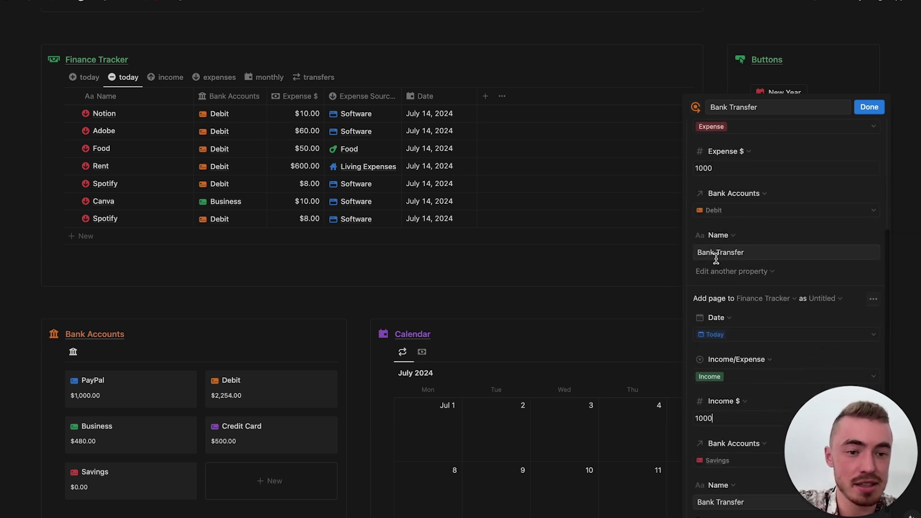
{"action": "scroll", "coordinate": [726, 197], "scroll_direction": "up", "scroll_amount": 2}
{"action": "scroll", "coordinate": [727, 197], "scroll_direction": "down", "scroll_amount": 3}
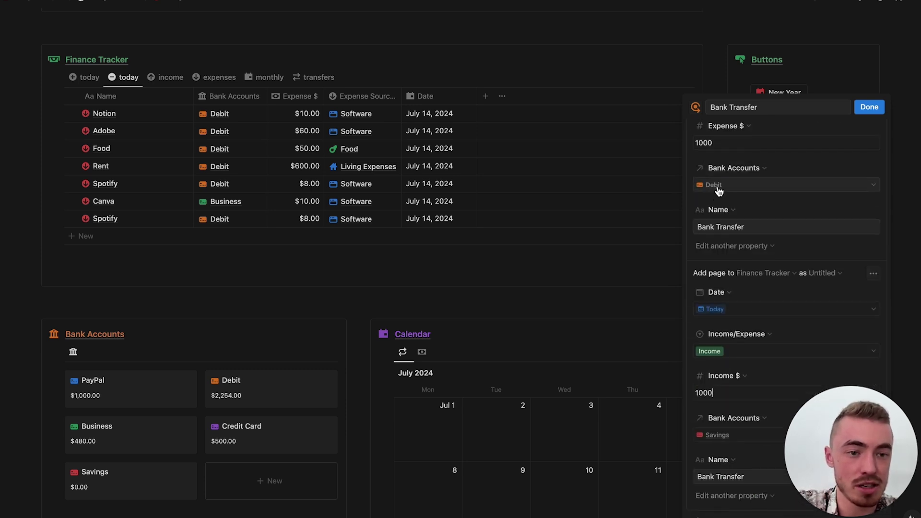
{"action": "scroll", "coordinate": [734, 187], "scroll_direction": "up", "scroll_amount": 2}
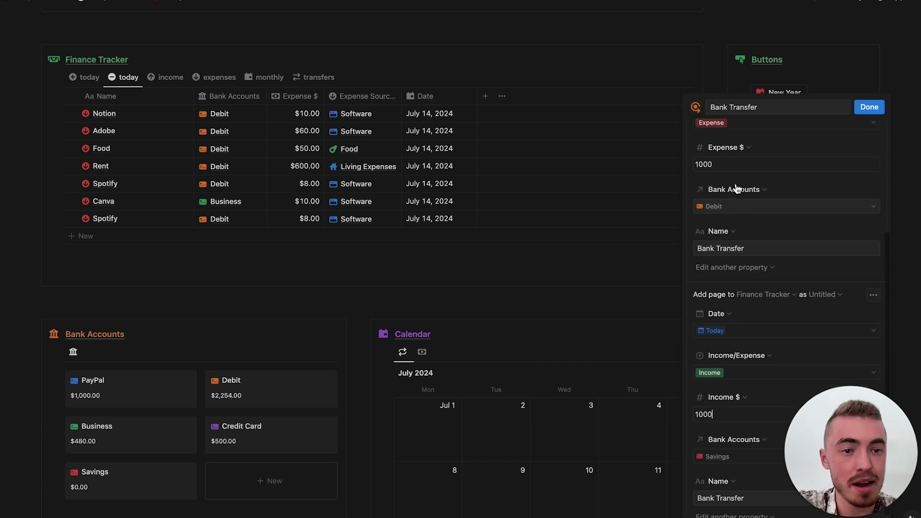
{"action": "left_click", "coordinate": [868, 106]}
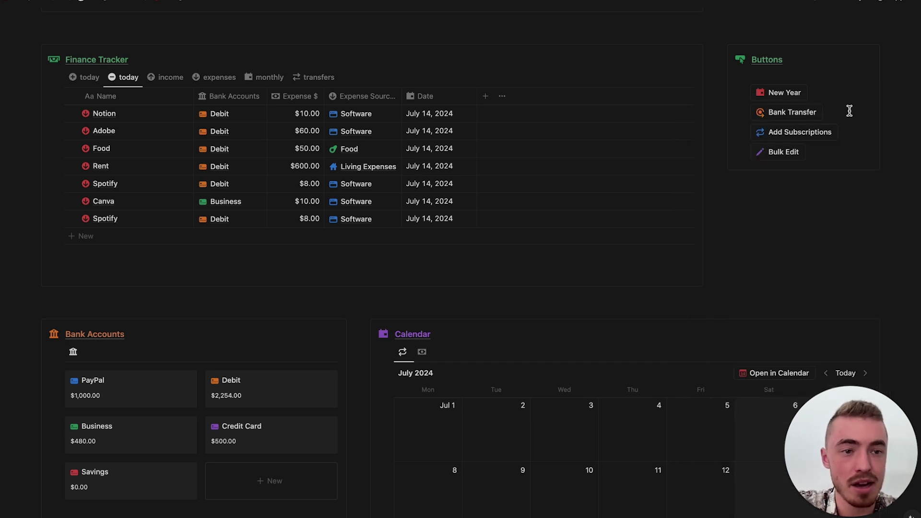
Step: Run Bank Transfer to move $1,000 from Debit to Savings and view the transfer entries
{"action": "left_click", "coordinate": [783, 115]}
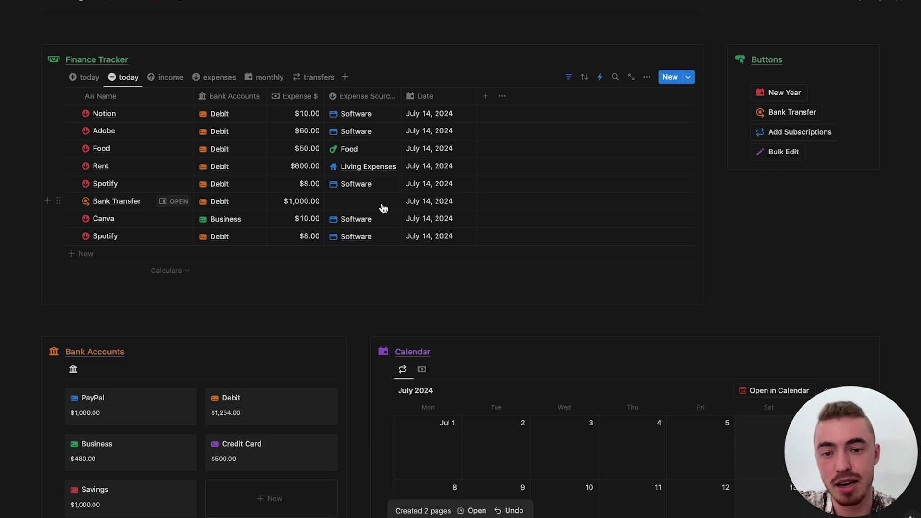
{"action": "scroll", "coordinate": [383, 208], "scroll_direction": "down", "scroll_amount": 3}
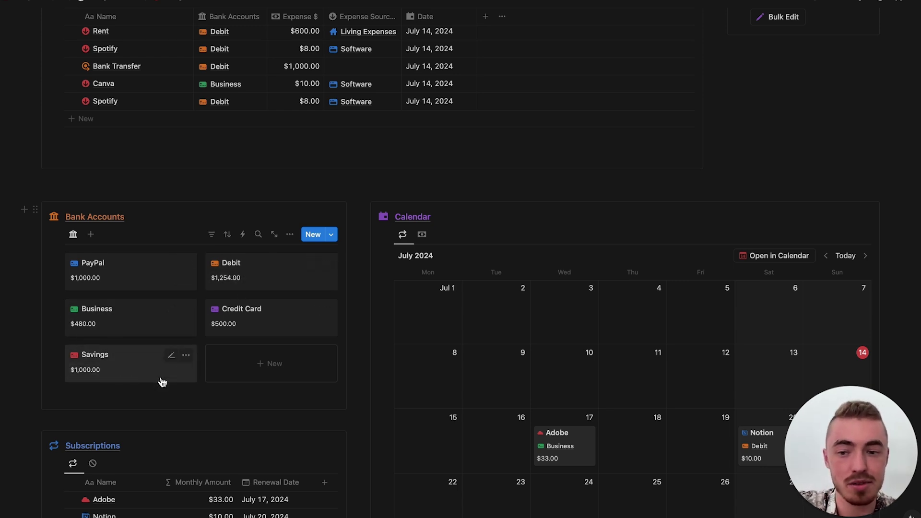
{"action": "scroll", "coordinate": [379, 256], "scroll_direction": "up", "scroll_amount": 2}
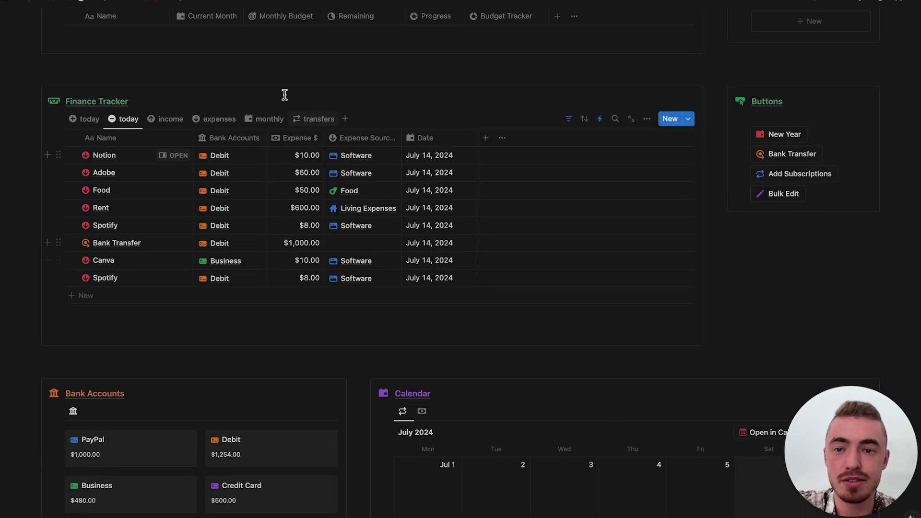
{"action": "left_click", "coordinate": [313, 119]}
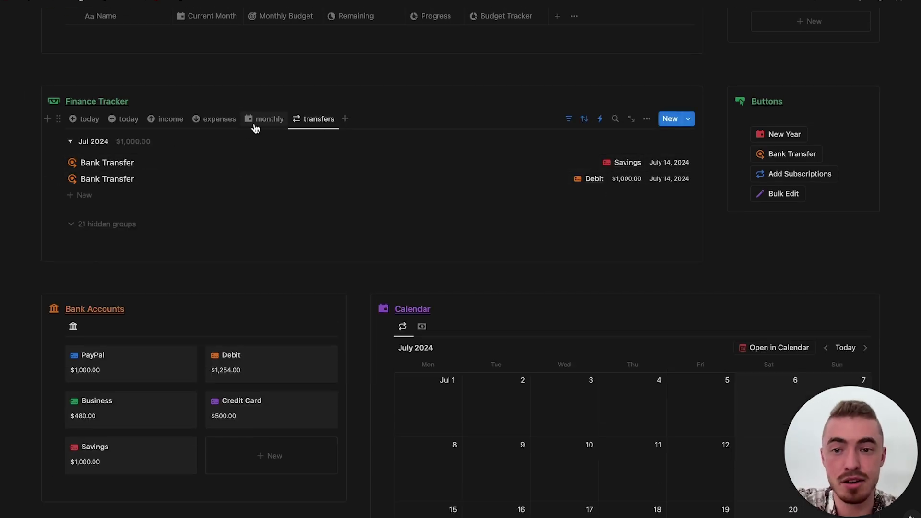
Step: Show the Budget Tracker overview by category, then run the New Year automation
{"action": "scroll", "coordinate": [470, 153], "scroll_direction": "up", "scroll_amount": 5}
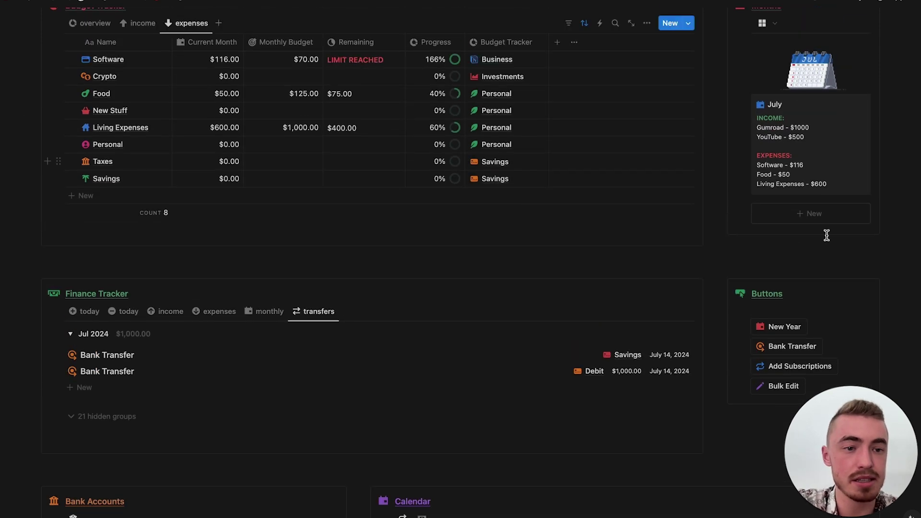
{"action": "scroll", "coordinate": [451, 93], "scroll_direction": "up", "scroll_amount": 1}
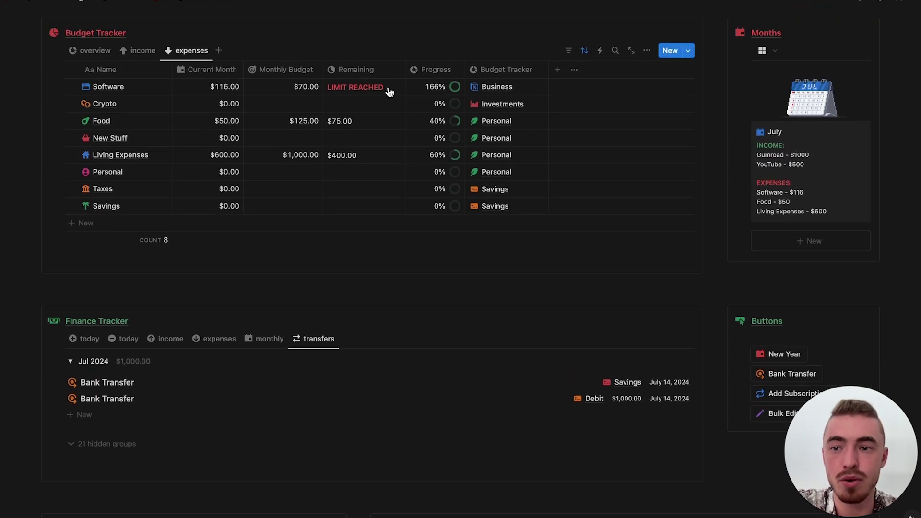
{"action": "left_click", "coordinate": [93, 50]}
{"action": "scroll", "coordinate": [637, 69], "scroll_direction": "up", "scroll_amount": 6}
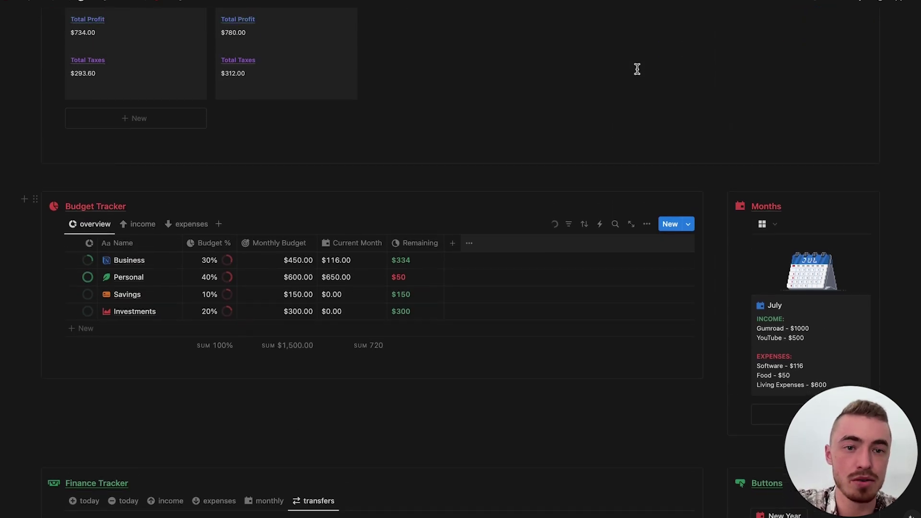
{"action": "scroll", "coordinate": [411, 308], "scroll_direction": "down", "scroll_amount": 7}
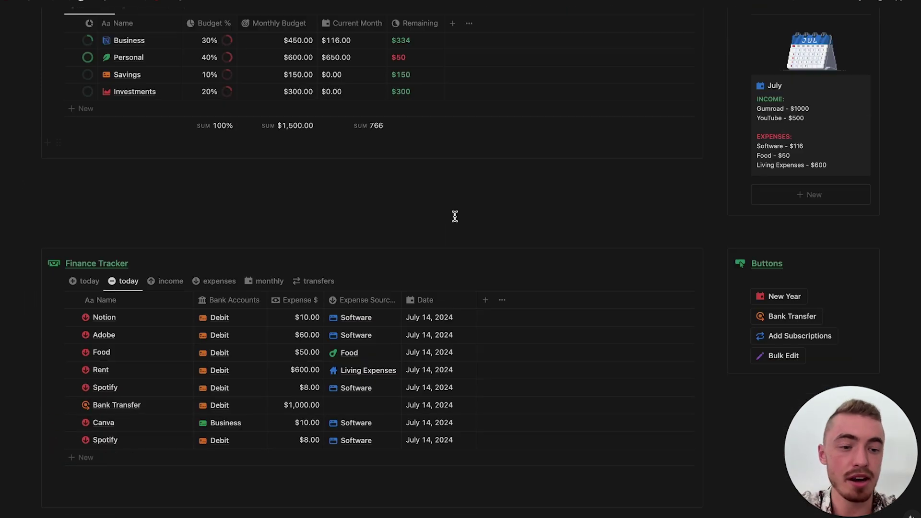
{"action": "left_click", "coordinate": [780, 196]}
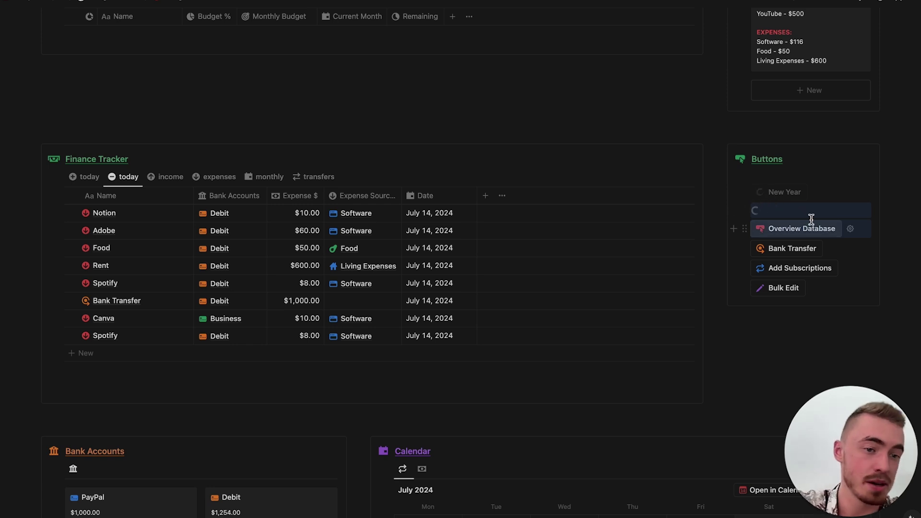
Step: Deselect the database shortcut buttons and open Bulk Edit's gear settings in the Buttons card
{"action": "scroll", "coordinate": [766, 207], "scroll_direction": "up", "scroll_amount": 5}
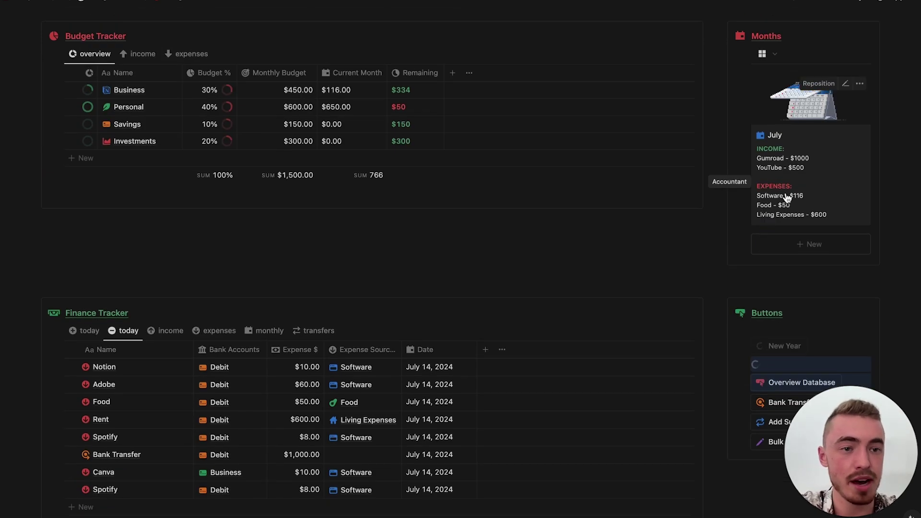
{"action": "scroll", "coordinate": [809, 152], "scroll_direction": "down", "scroll_amount": 6}
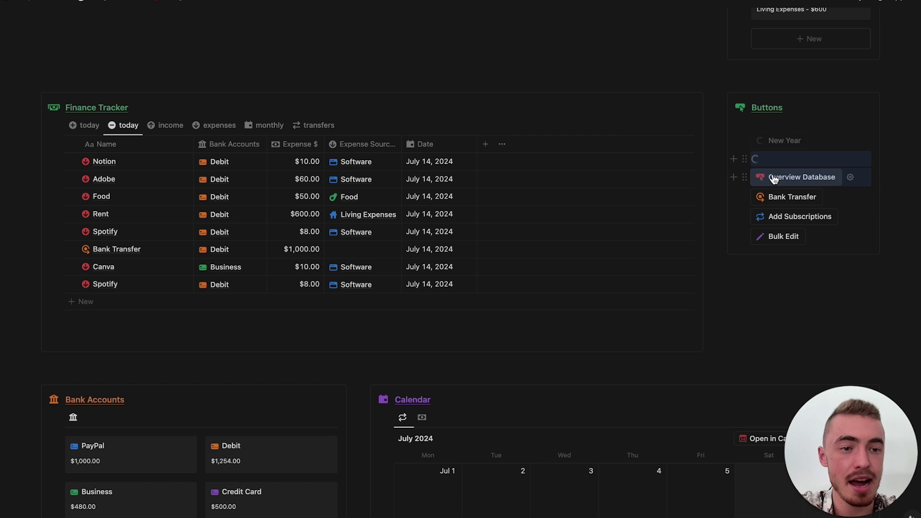
{"action": "scroll", "coordinate": [515, 179], "scroll_direction": "up", "scroll_amount": 15}
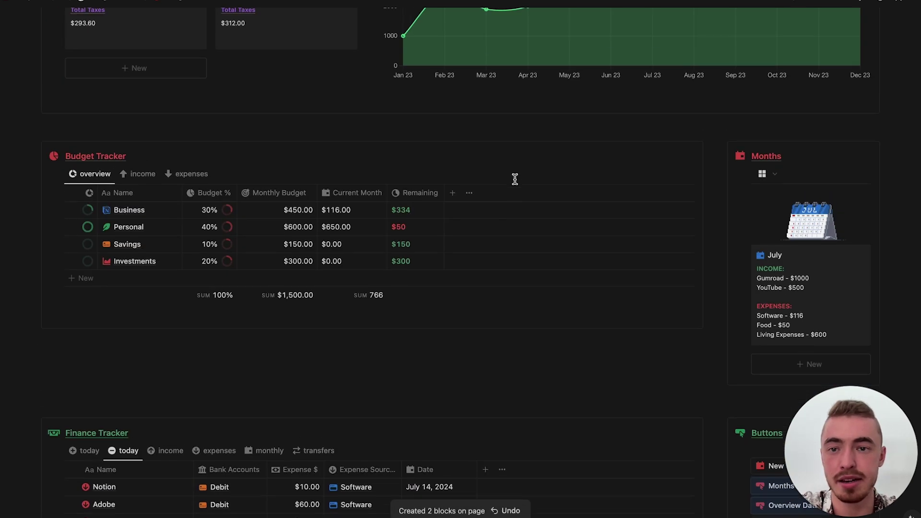
{"action": "scroll", "coordinate": [430, 255], "scroll_direction": "down", "scroll_amount": 12}
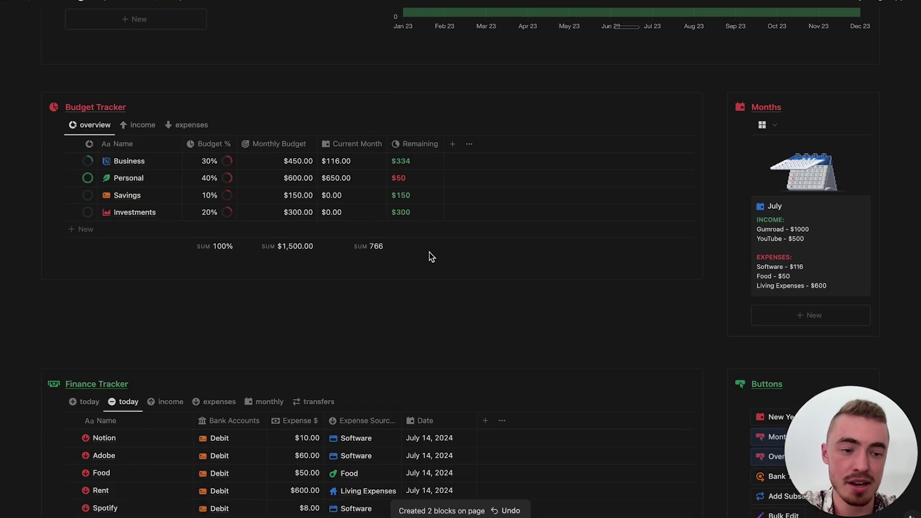
{"action": "scroll", "coordinate": [777, 246], "scroll_direction": "down", "scroll_amount": 4}
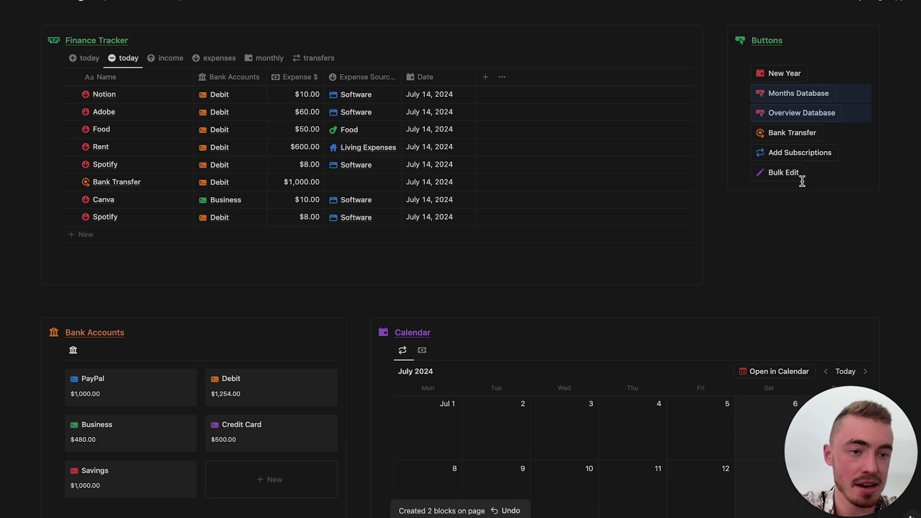
{"action": "scroll", "coordinate": [799, 181], "scroll_direction": "up", "scroll_amount": 2}
{"action": "left_click", "coordinate": [812, 102]}
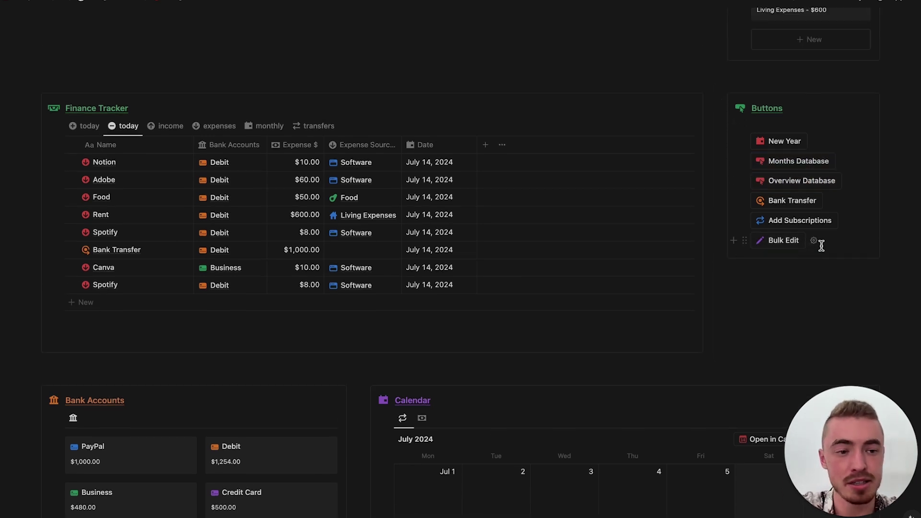
{"action": "scroll", "coordinate": [821, 246], "scroll_direction": "down", "scroll_amount": 1}
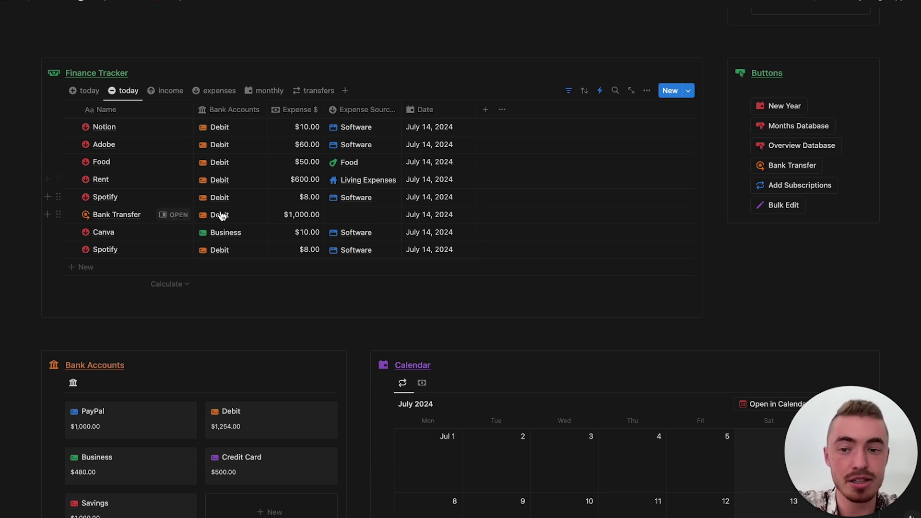
{"action": "scroll", "coordinate": [201, 384], "scroll_direction": "down", "scroll_amount": 2}
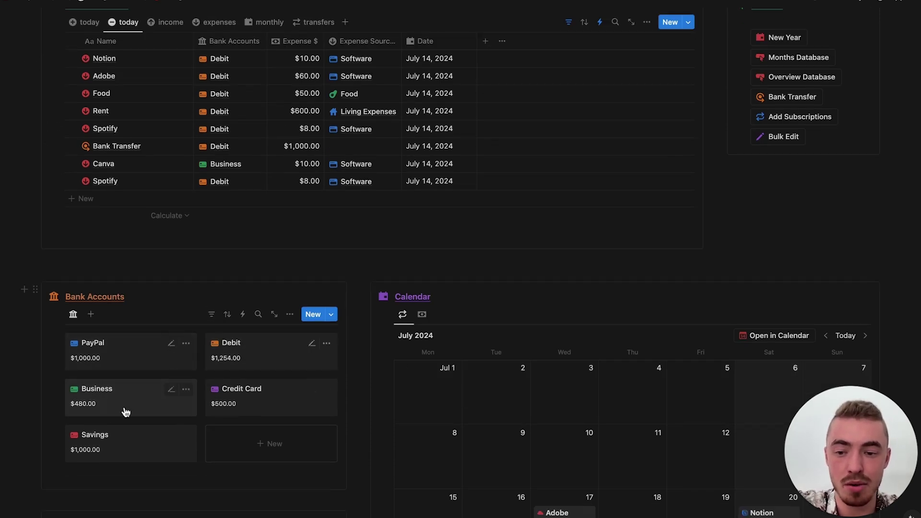
{"action": "scroll", "coordinate": [217, 314], "scroll_direction": "up", "scroll_amount": 2}
{"action": "left_click", "coordinate": [811, 220]}
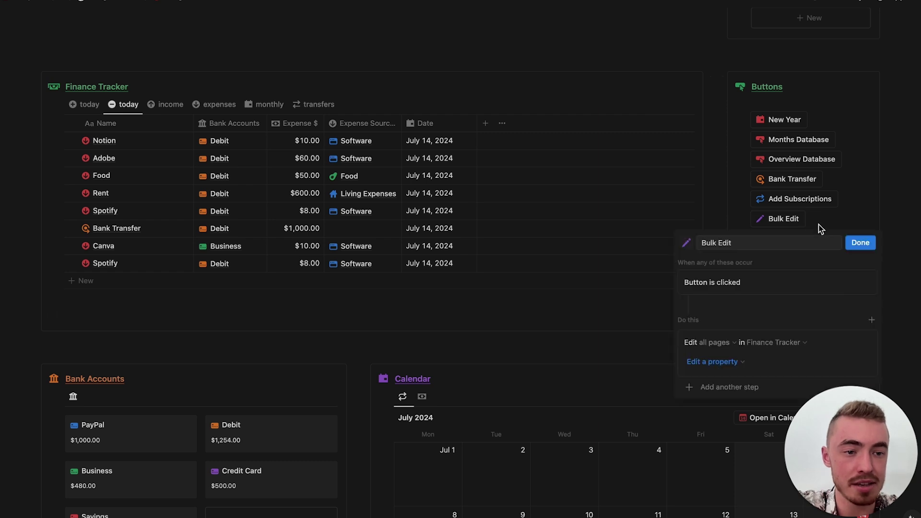
Step: Filter the Bulk Edit action to Finance Tracker pages whose Bank Accounts contain Debit
{"action": "left_click", "coordinate": [714, 344]}
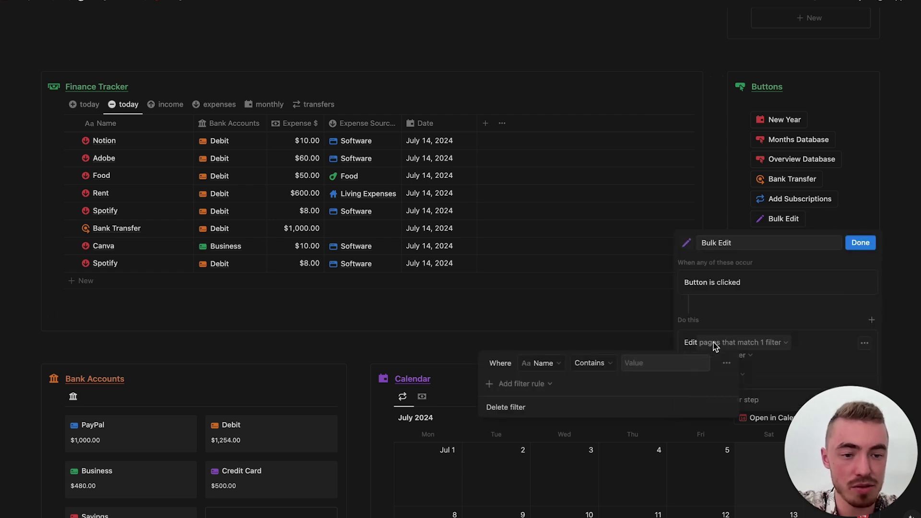
{"action": "left_click", "coordinate": [540, 364]}
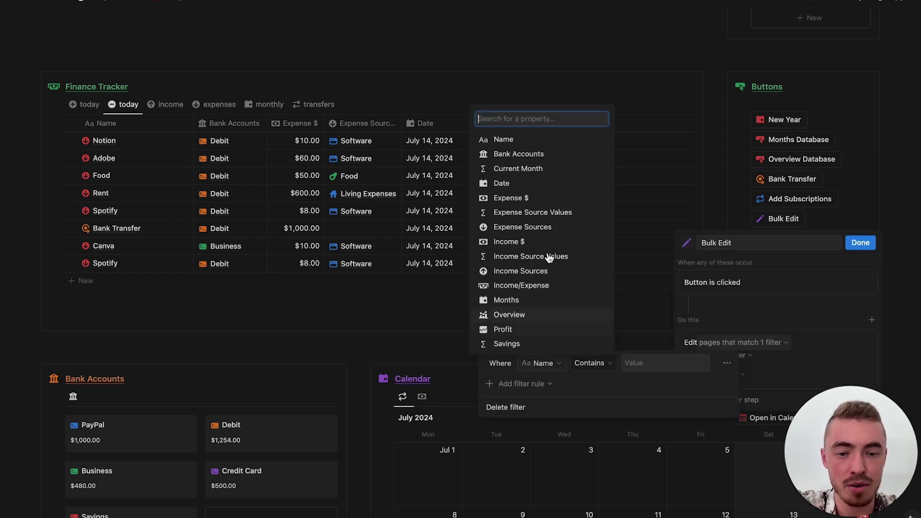
{"action": "left_click", "coordinate": [550, 161]}
{"action": "left_click", "coordinate": [614, 364]}
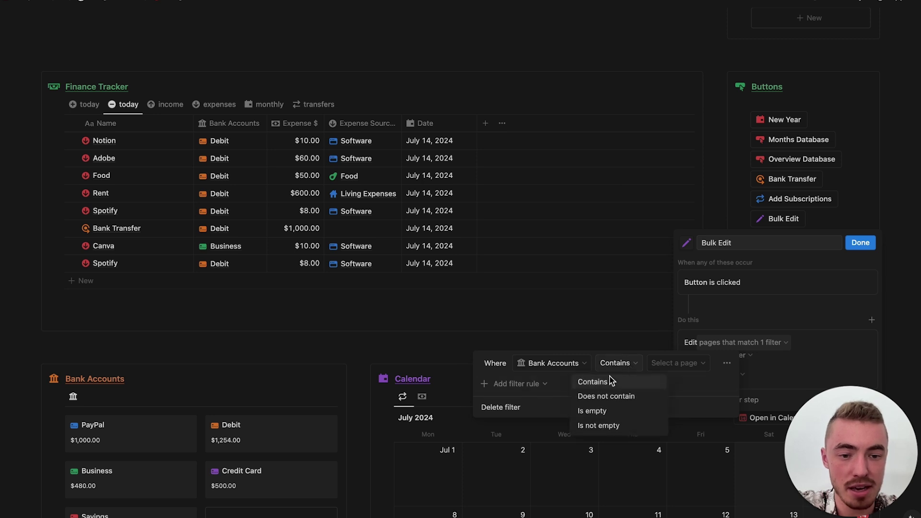
{"action": "left_click", "coordinate": [609, 387]}
{"action": "left_click", "coordinate": [656, 367]}
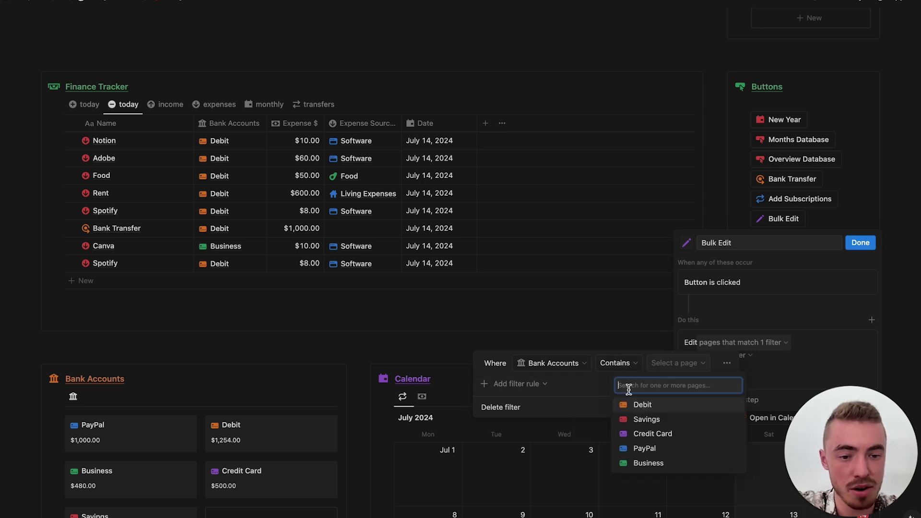
{"action": "left_click", "coordinate": [627, 409]}
{"action": "left_click", "coordinate": [715, 351]}
{"action": "left_click", "coordinate": [742, 332]}
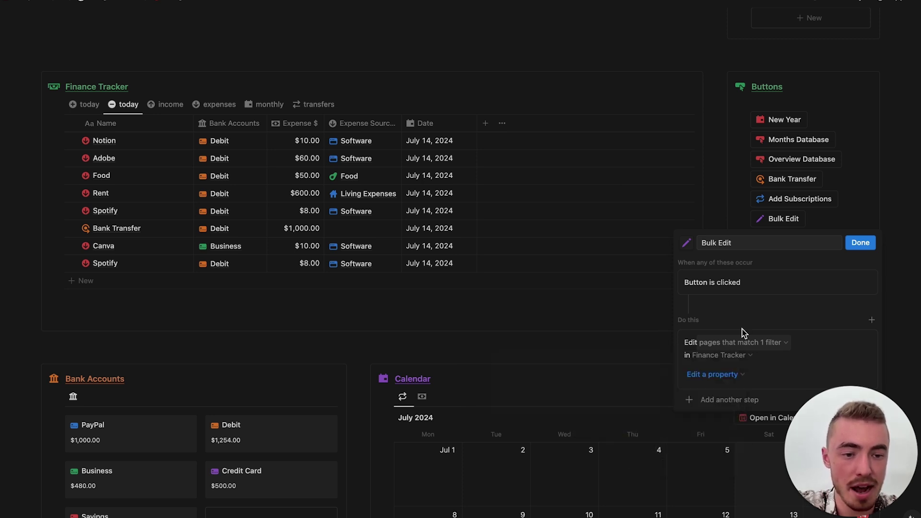
Step: Add an edit replacing Bank Accounts with Business and save the button
{"action": "left_click", "coordinate": [701, 378]}
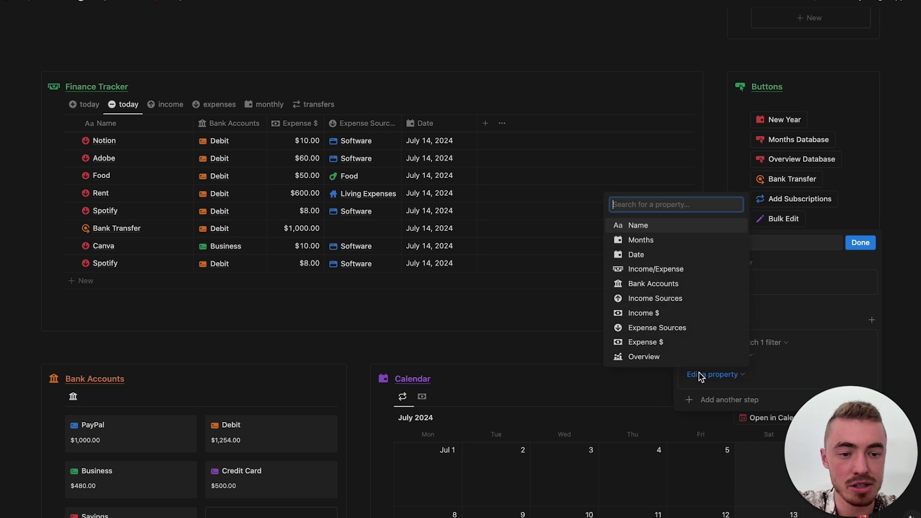
{"action": "left_click", "coordinate": [673, 284]}
{"action": "left_click", "coordinate": [748, 391]}
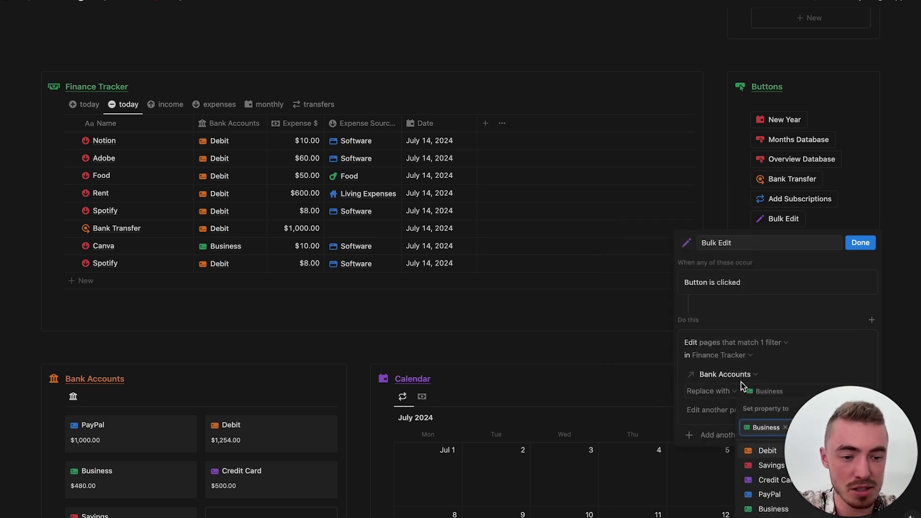
{"action": "left_click", "coordinate": [781, 319]}
{"action": "left_click", "coordinate": [860, 243]}
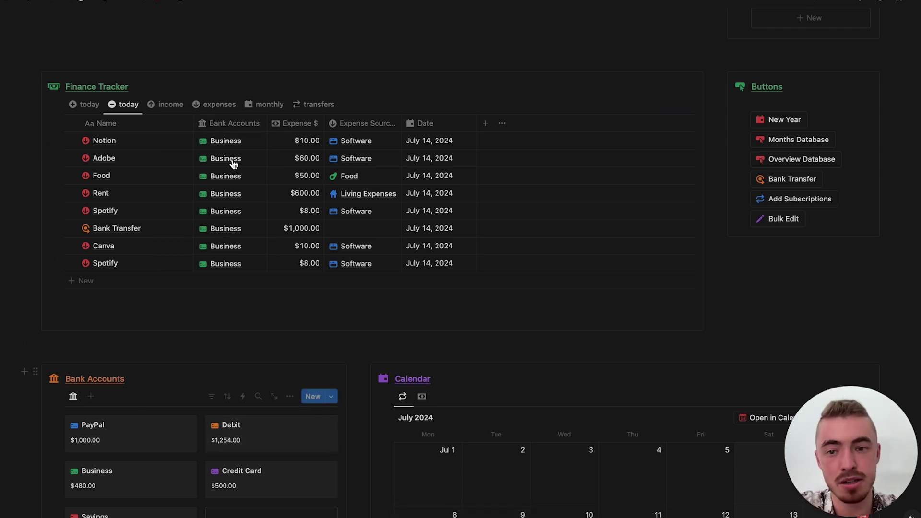
Step: Select all Finance Tracker rows to confirm they show Business, then clear the selection
{"action": "scroll", "coordinate": [319, 113], "scroll_direction": "up", "scroll_amount": 1}
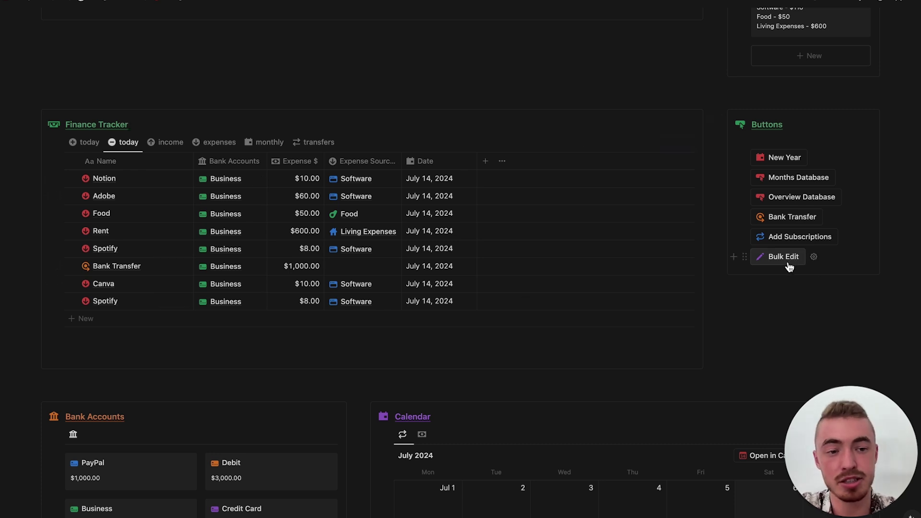
{"action": "left_click", "coordinate": [71, 161]}
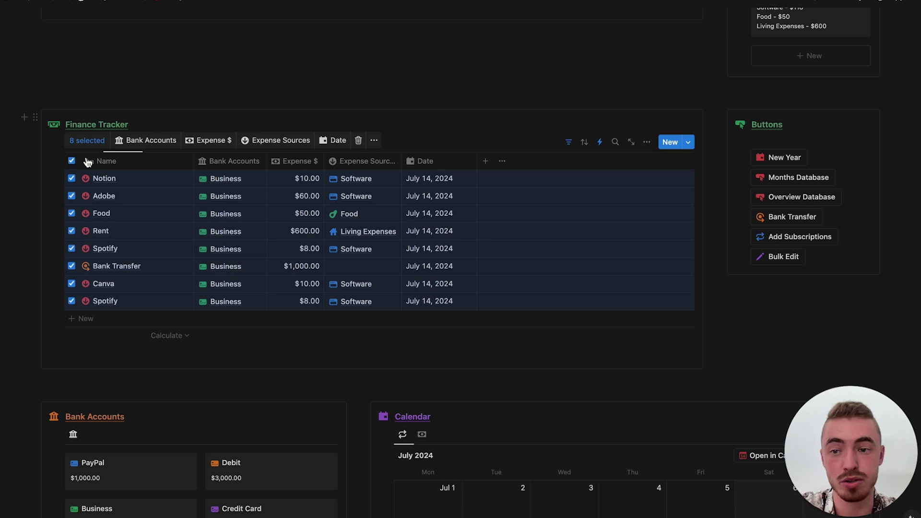
{"action": "key", "text": "Escape"}
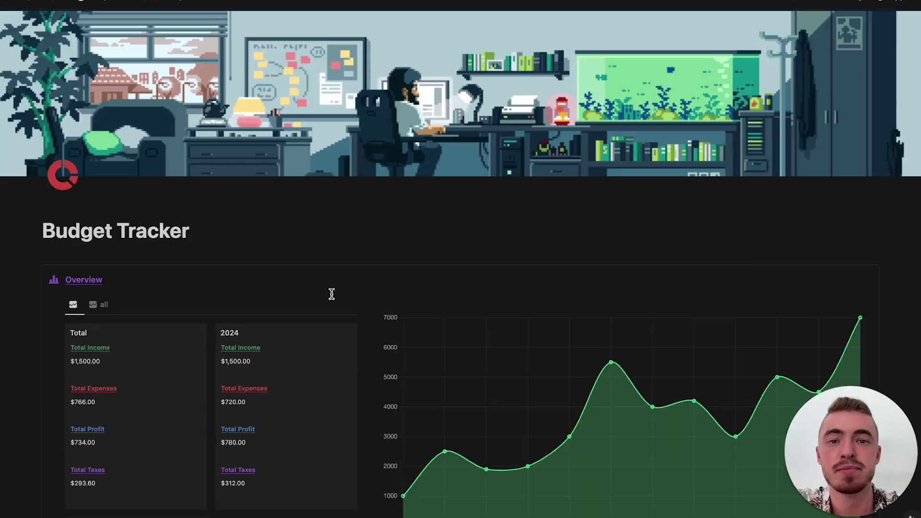
{"action": "scroll", "coordinate": [331, 293], "scroll_direction": "down", "scroll_amount": 3}
{"action": "scroll", "coordinate": [332, 293], "scroll_direction": "down", "scroll_amount": 12}
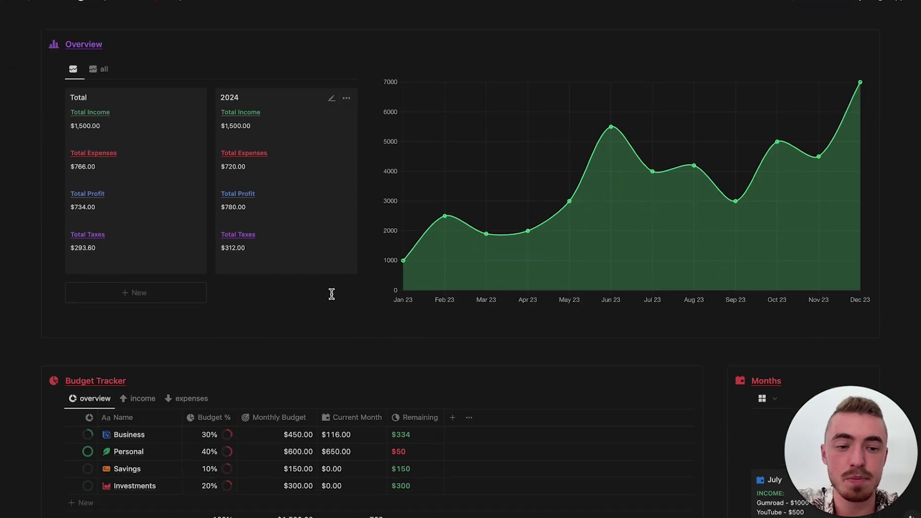
{"action": "scroll", "coordinate": [331, 294], "scroll_direction": "down", "scroll_amount": 10}
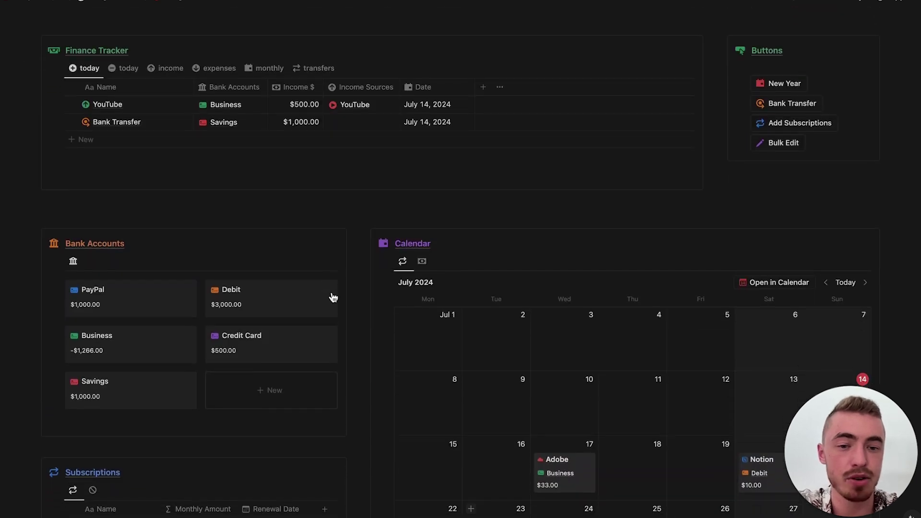
{"action": "scroll", "coordinate": [331, 287], "scroll_direction": "up", "scroll_amount": 10}
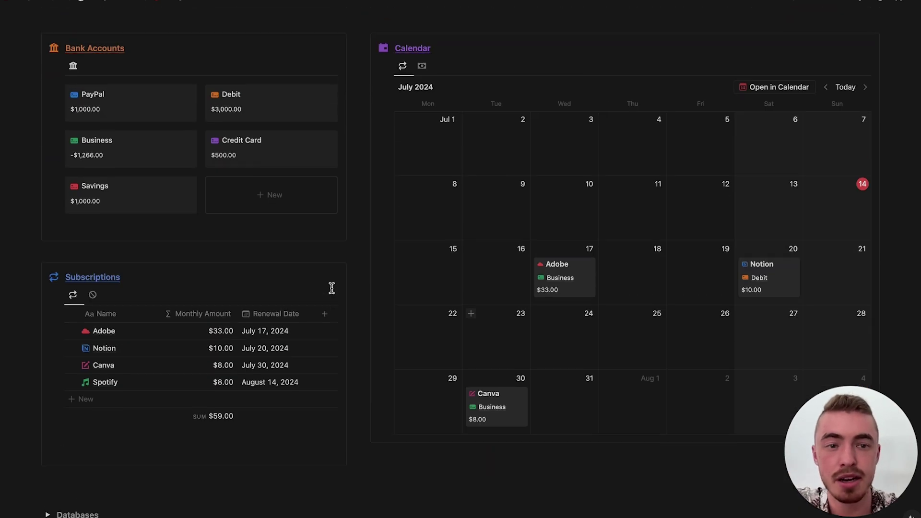
{"action": "scroll", "coordinate": [332, 288], "scroll_direction": "up", "scroll_amount": 12}
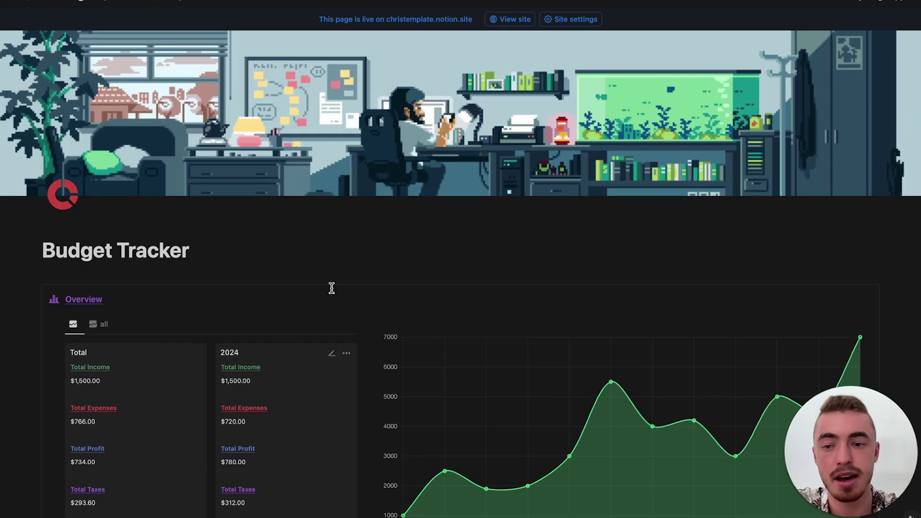
{"action": "scroll", "coordinate": [360, 350], "scroll_direction": "down", "scroll_amount": 8}
{"action": "scroll", "coordinate": [362, 356], "scroll_direction": "down", "scroll_amount": 4}
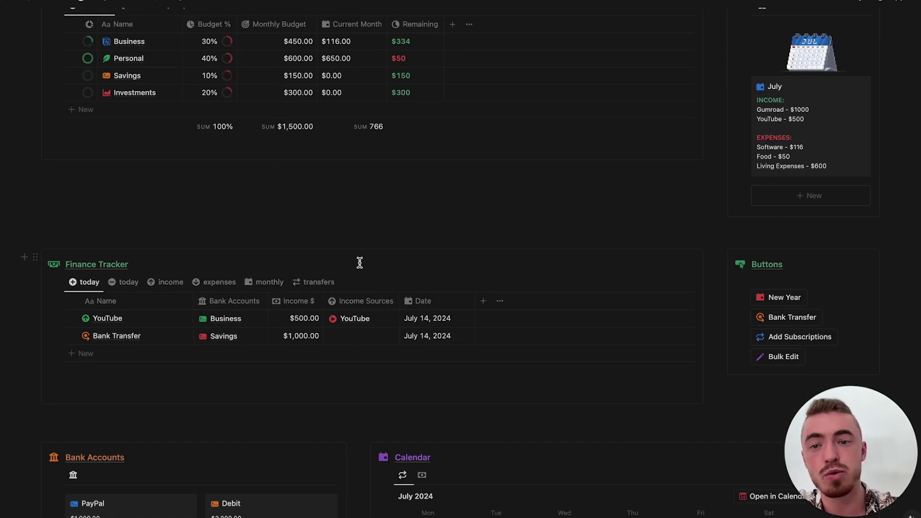
{"action": "scroll", "coordinate": [360, 262], "scroll_direction": "up", "scroll_amount": 2}
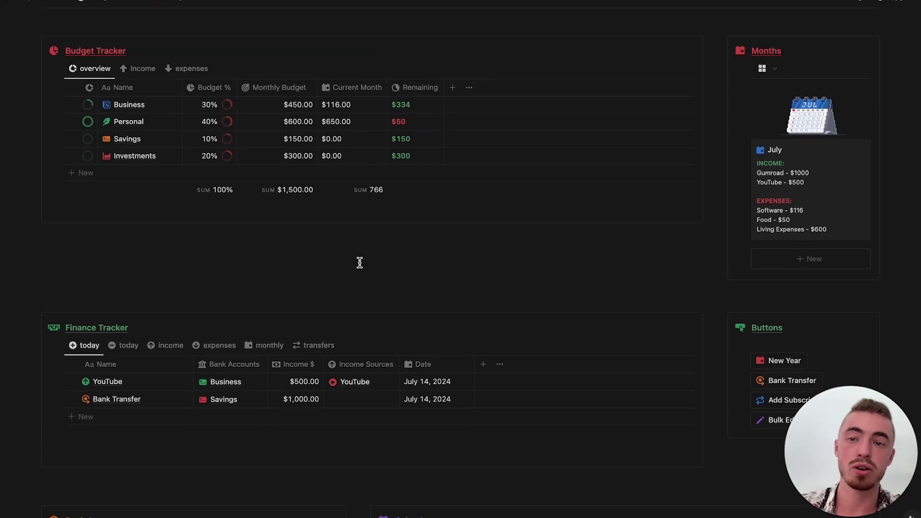
{"action": "scroll", "coordinate": [360, 263], "scroll_direction": "up", "scroll_amount": 10}
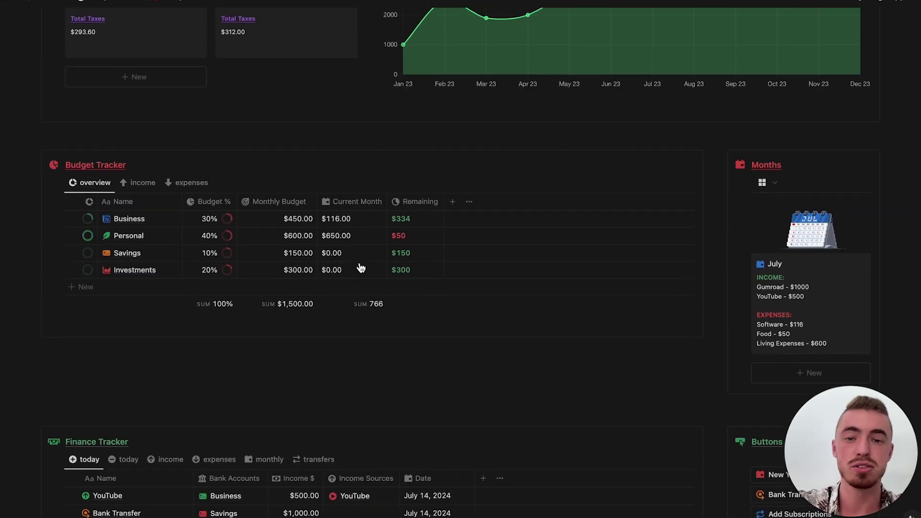
{"action": "scroll", "coordinate": [355, 218], "scroll_direction": "up", "scroll_amount": 3}
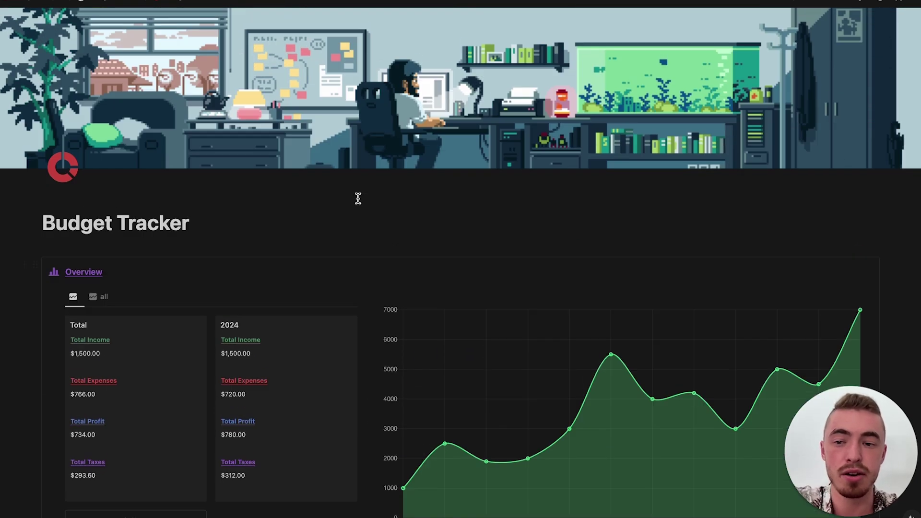